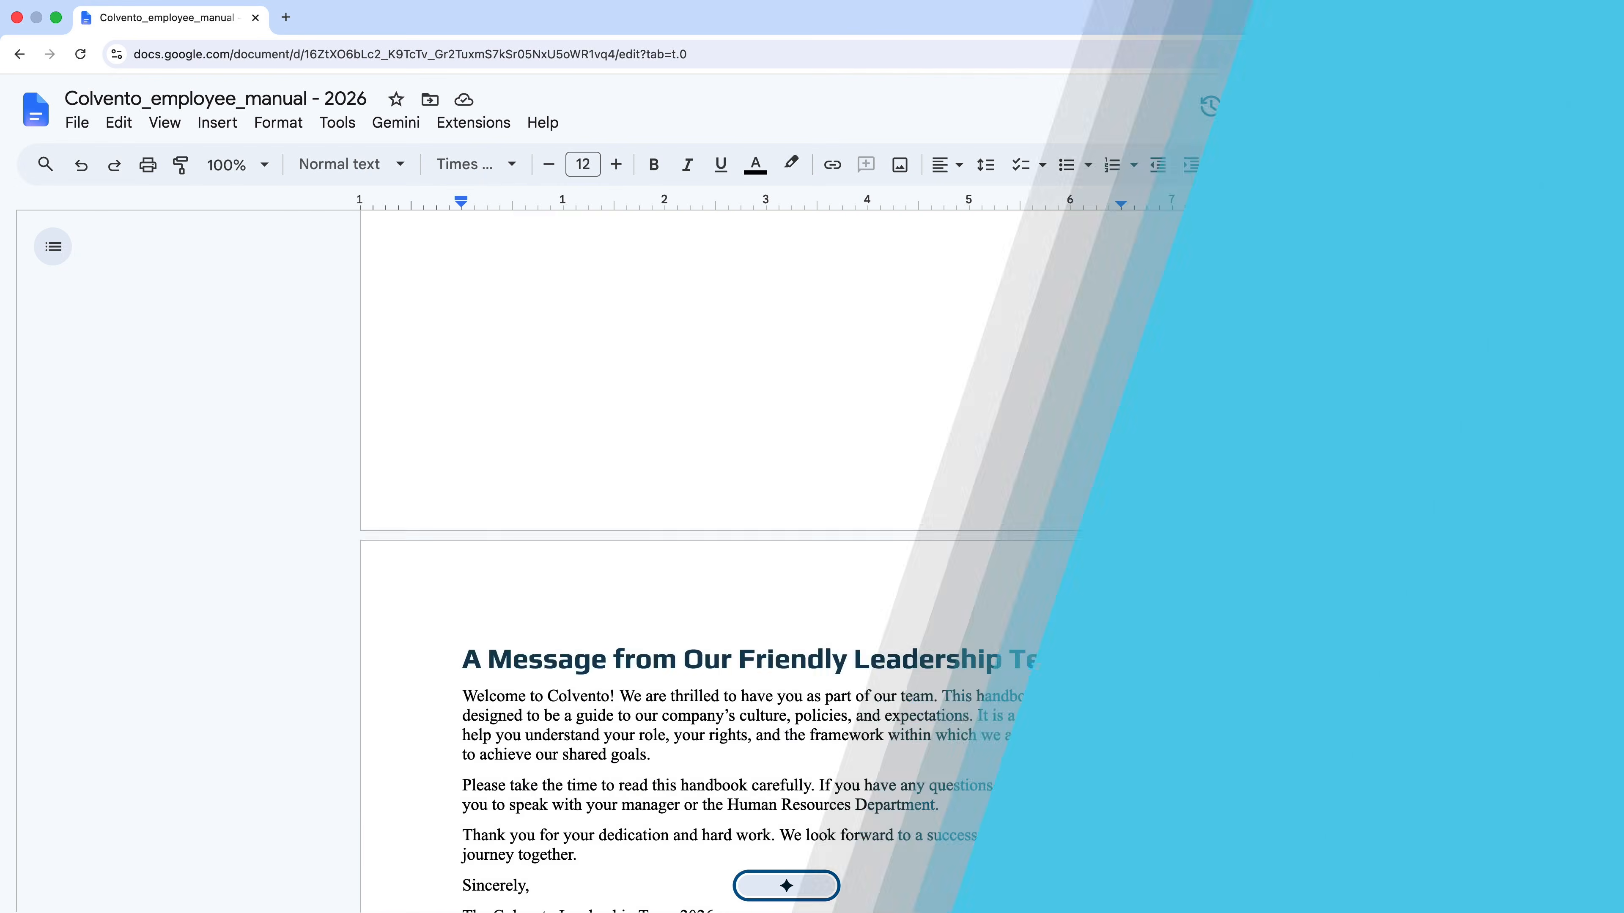
Open Gemini beside the employee manual and ask "Is there any overlap between this and the social media manual?"
{"action": "scroll", "coordinate": [1496, 404], "scroll_direction": "down", "scroll_amount": 10}
{"action": "scroll", "coordinate": [1496, 404], "scroll_direction": "down", "scroll_amount": 4}
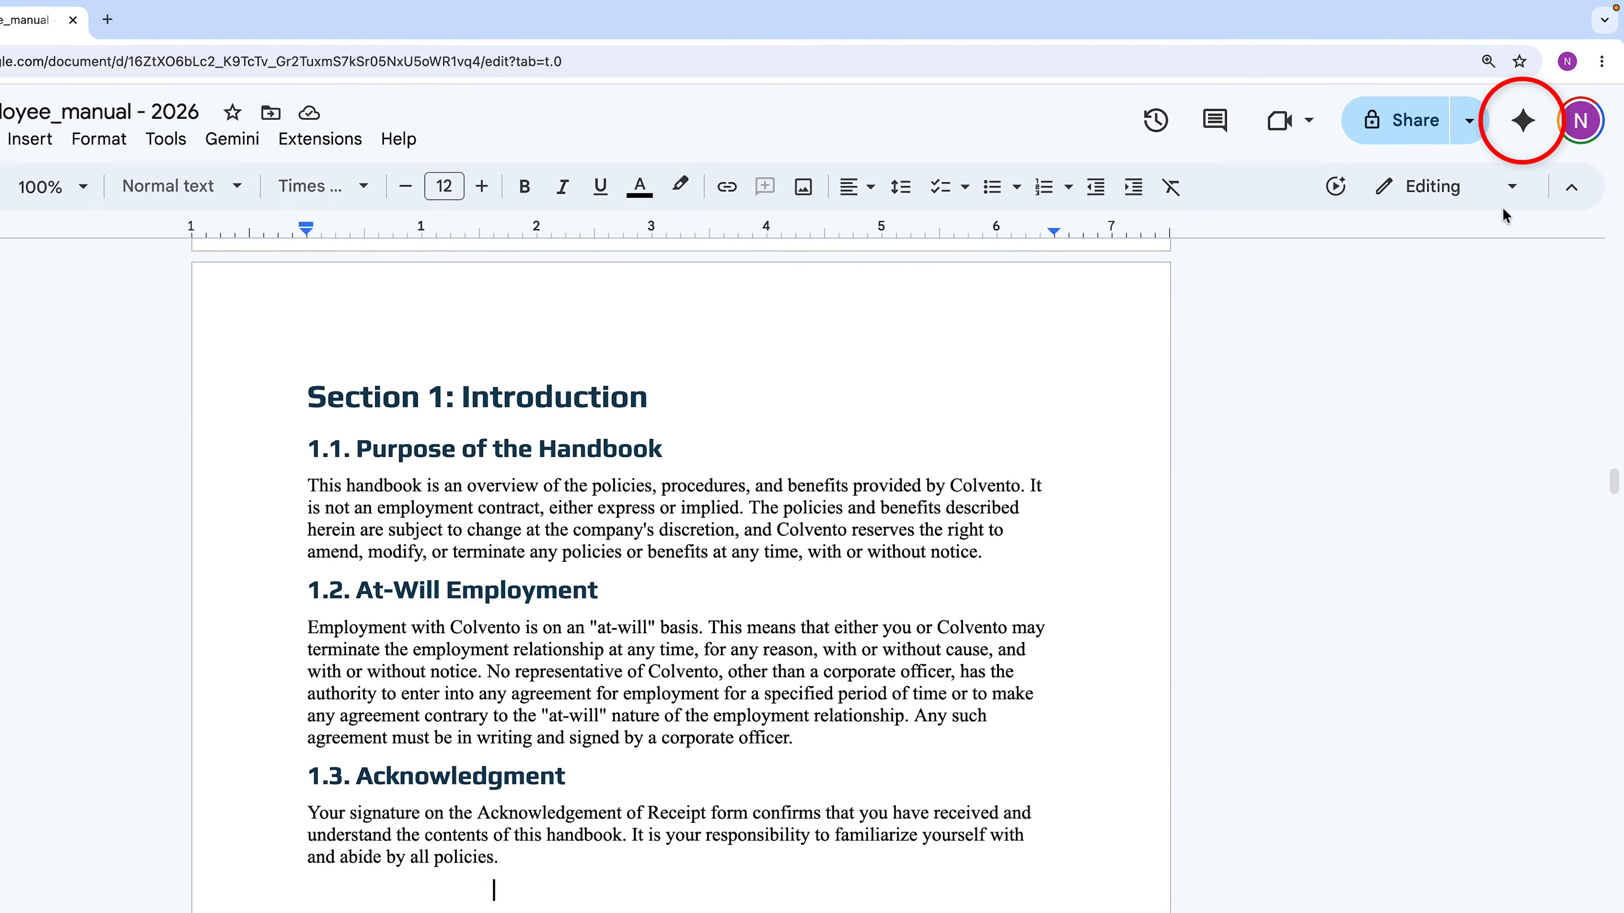
{"action": "left_click", "coordinate": [1534, 106]}
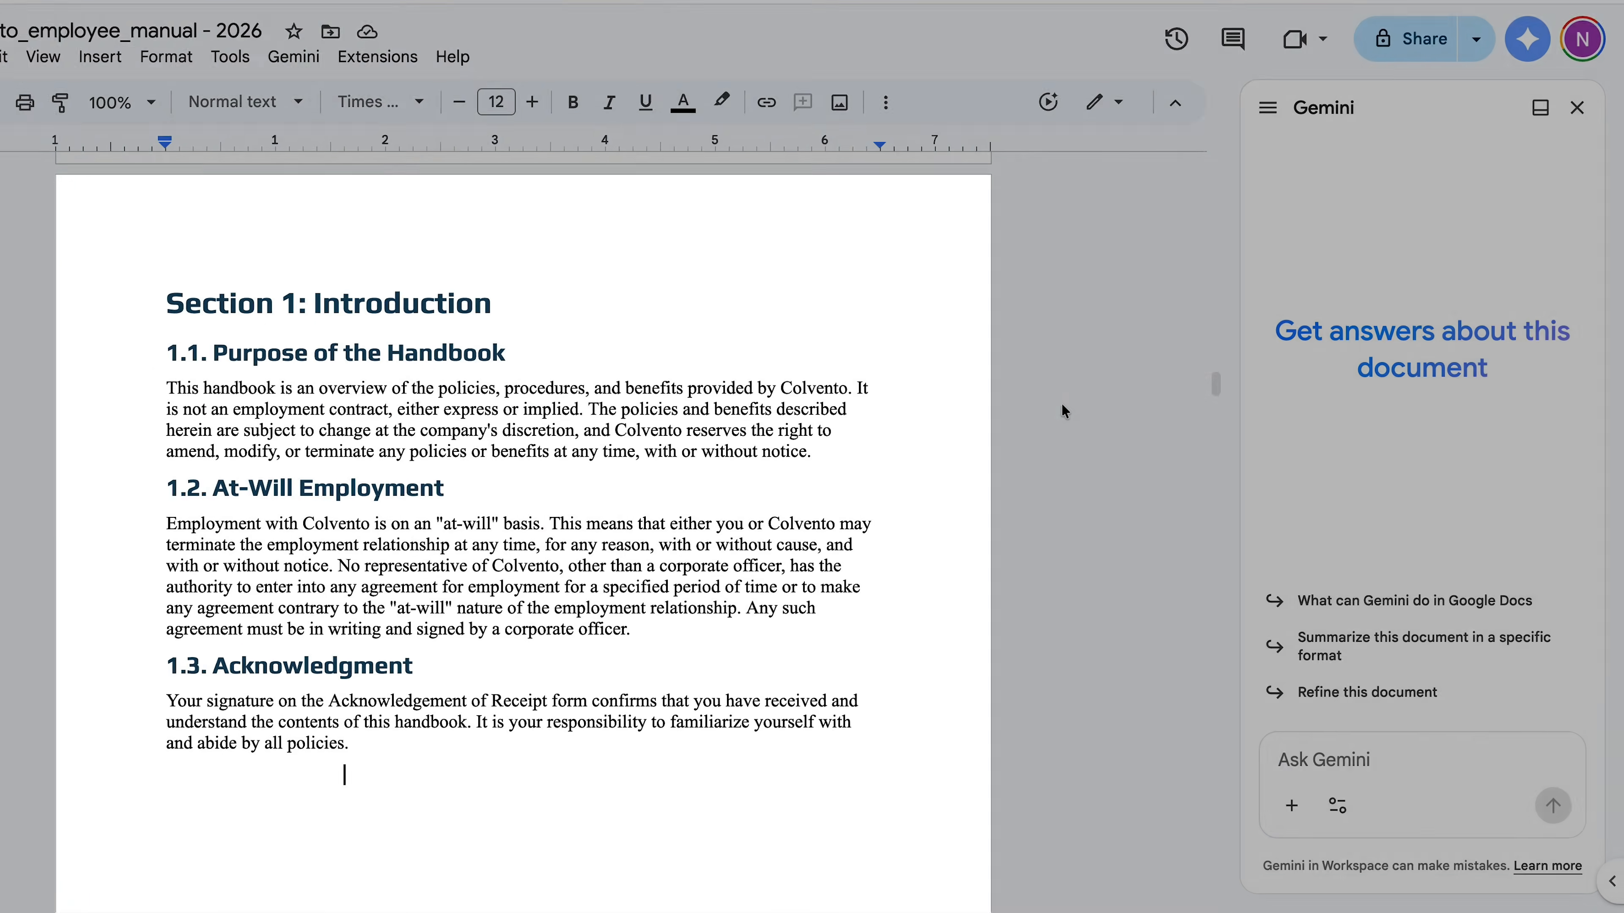
{"action": "type", "text": "Is the"}
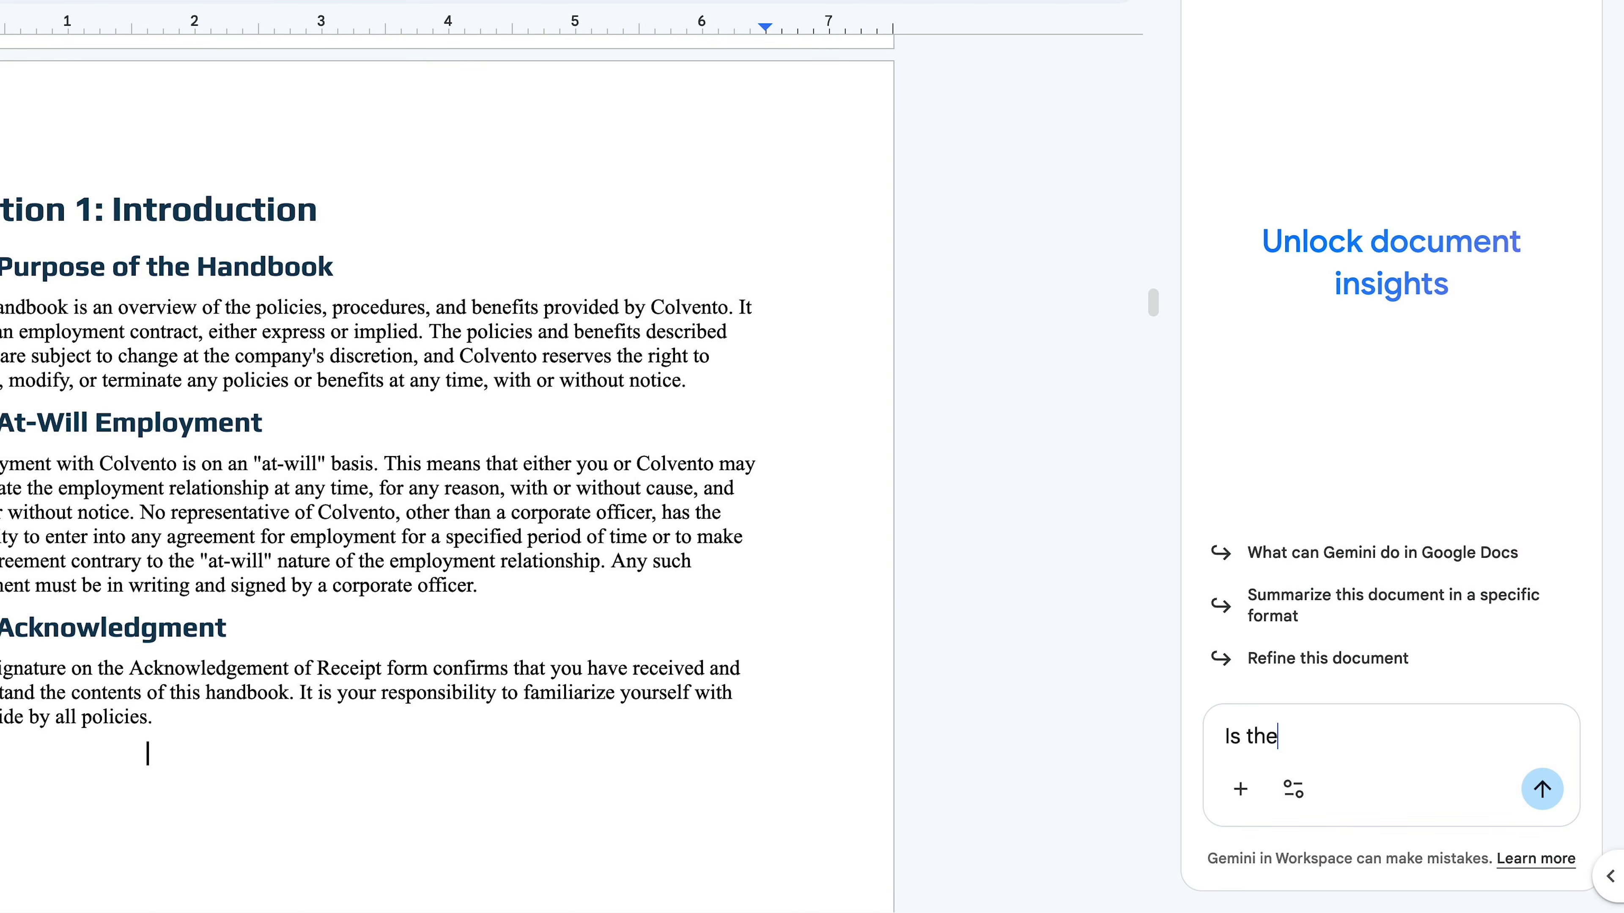
{"action": "type", "text": "re any overlap between this and the social media ma"}
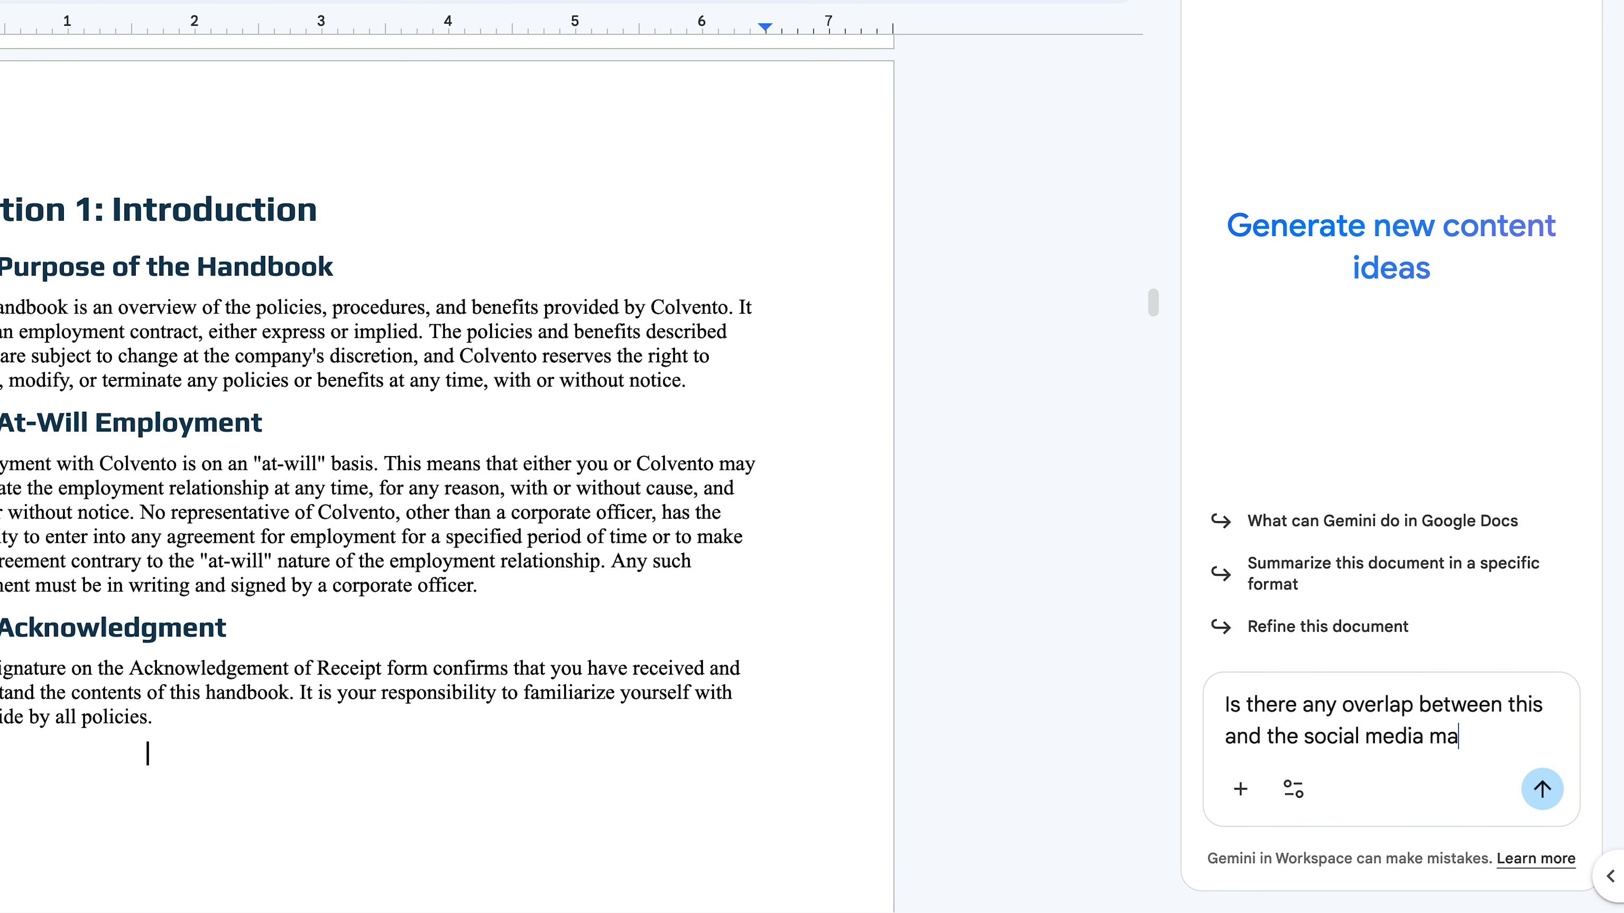
{"action": "type", "text": "nual?"}
{"action": "key", "text": "Return"}
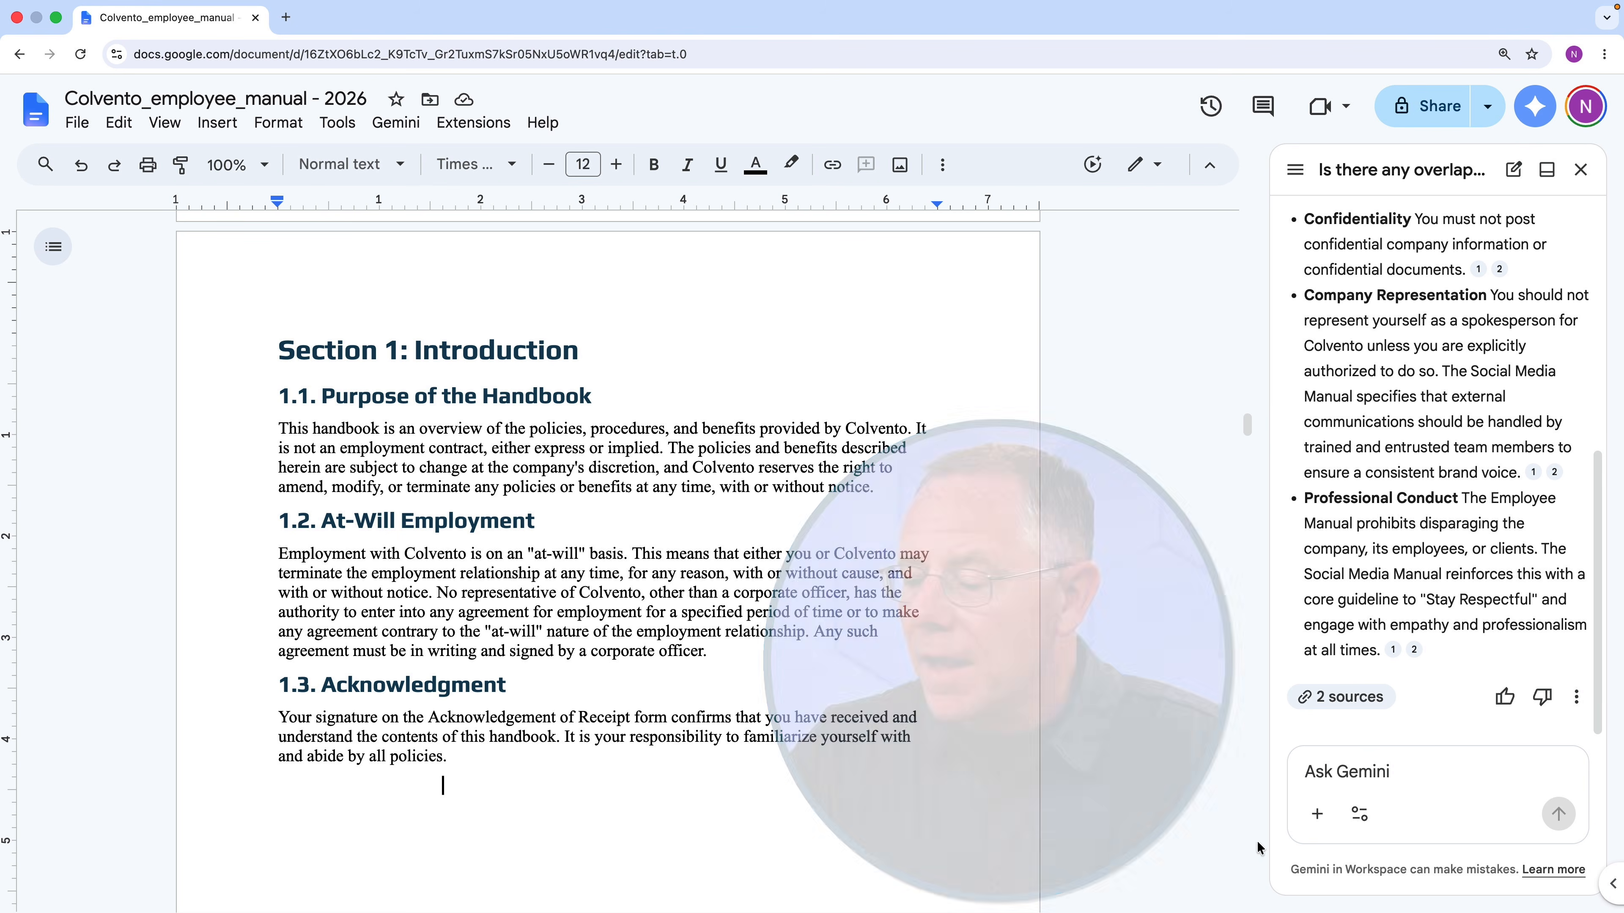
Add Chat to the sources Gemini can search
{"action": "left_click", "coordinate": [1317, 815]}
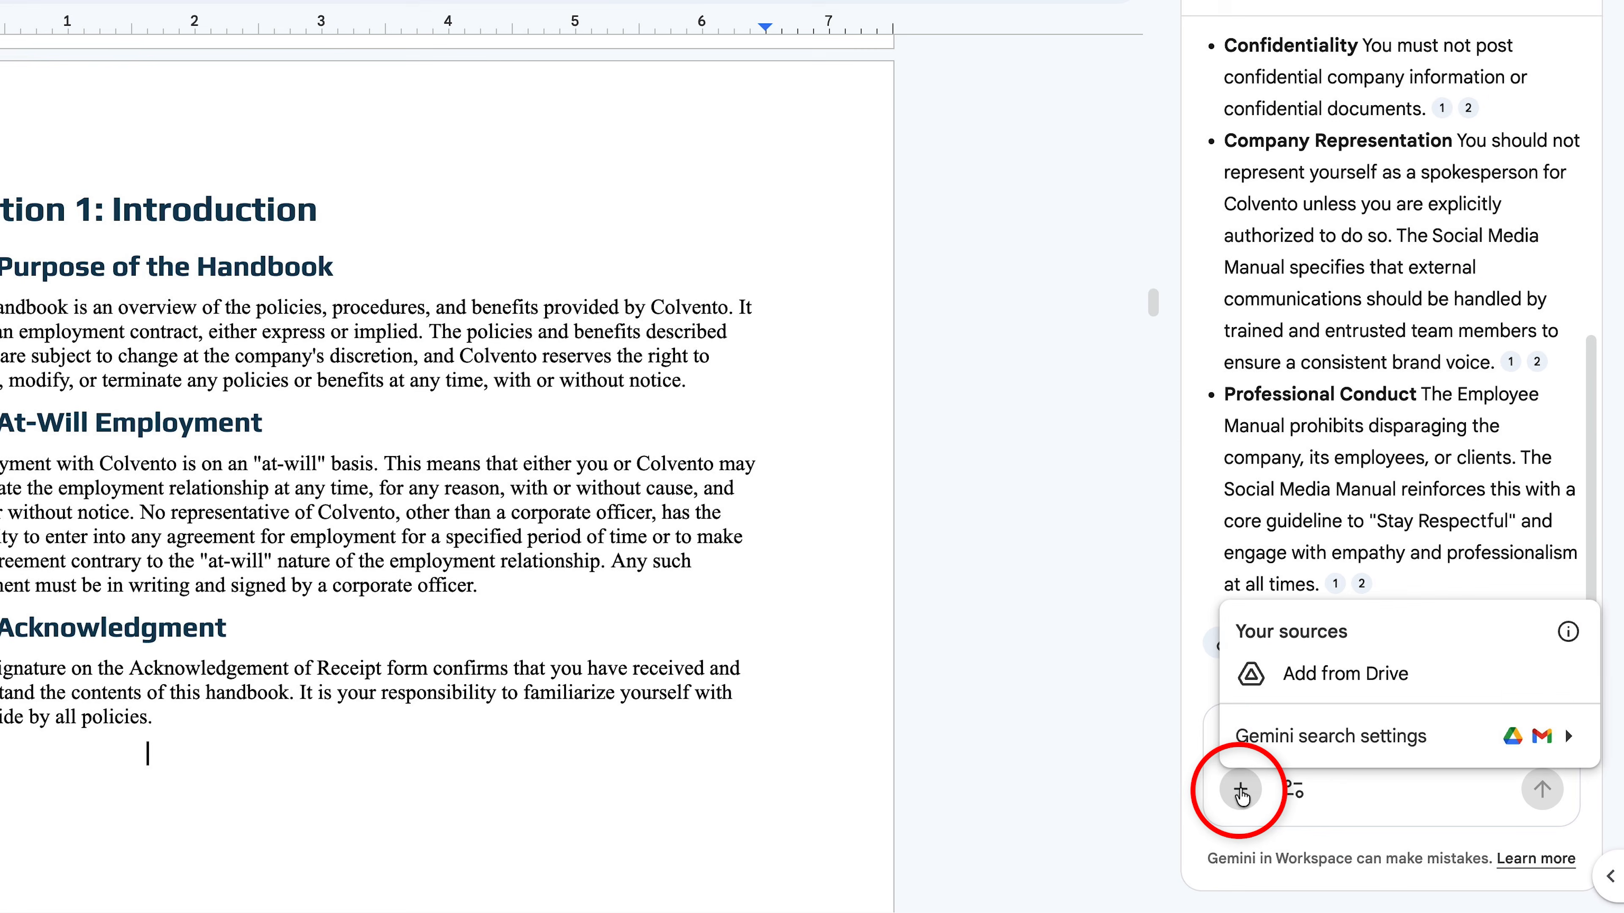
{"action": "mouse_move", "coordinate": [1440, 748]}
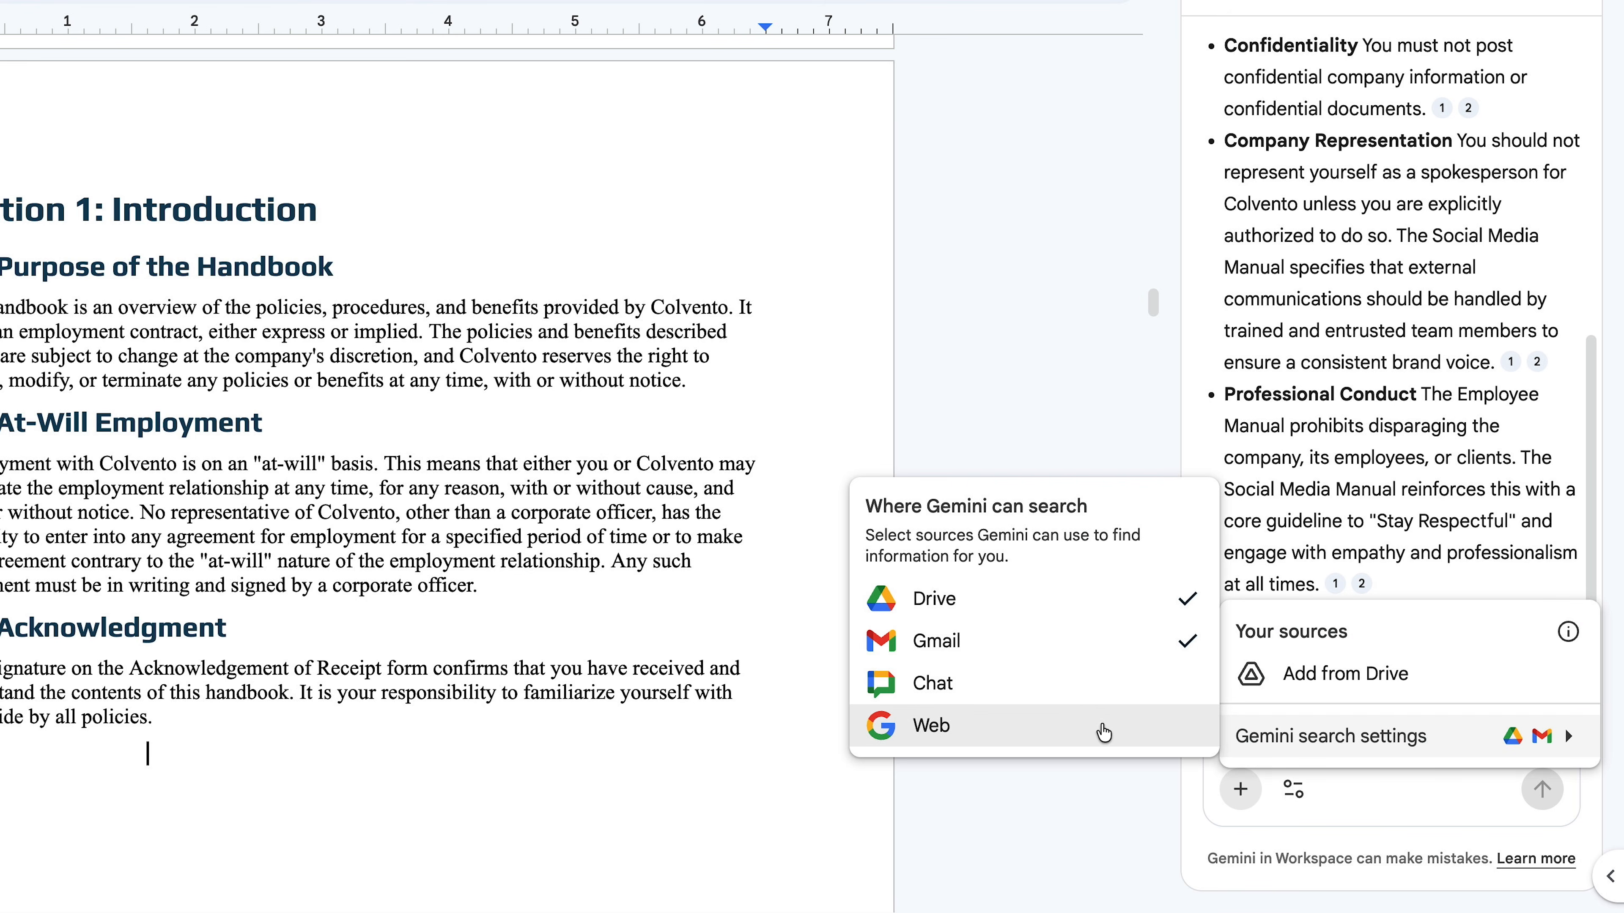
{"action": "left_click", "coordinate": [1085, 699]}
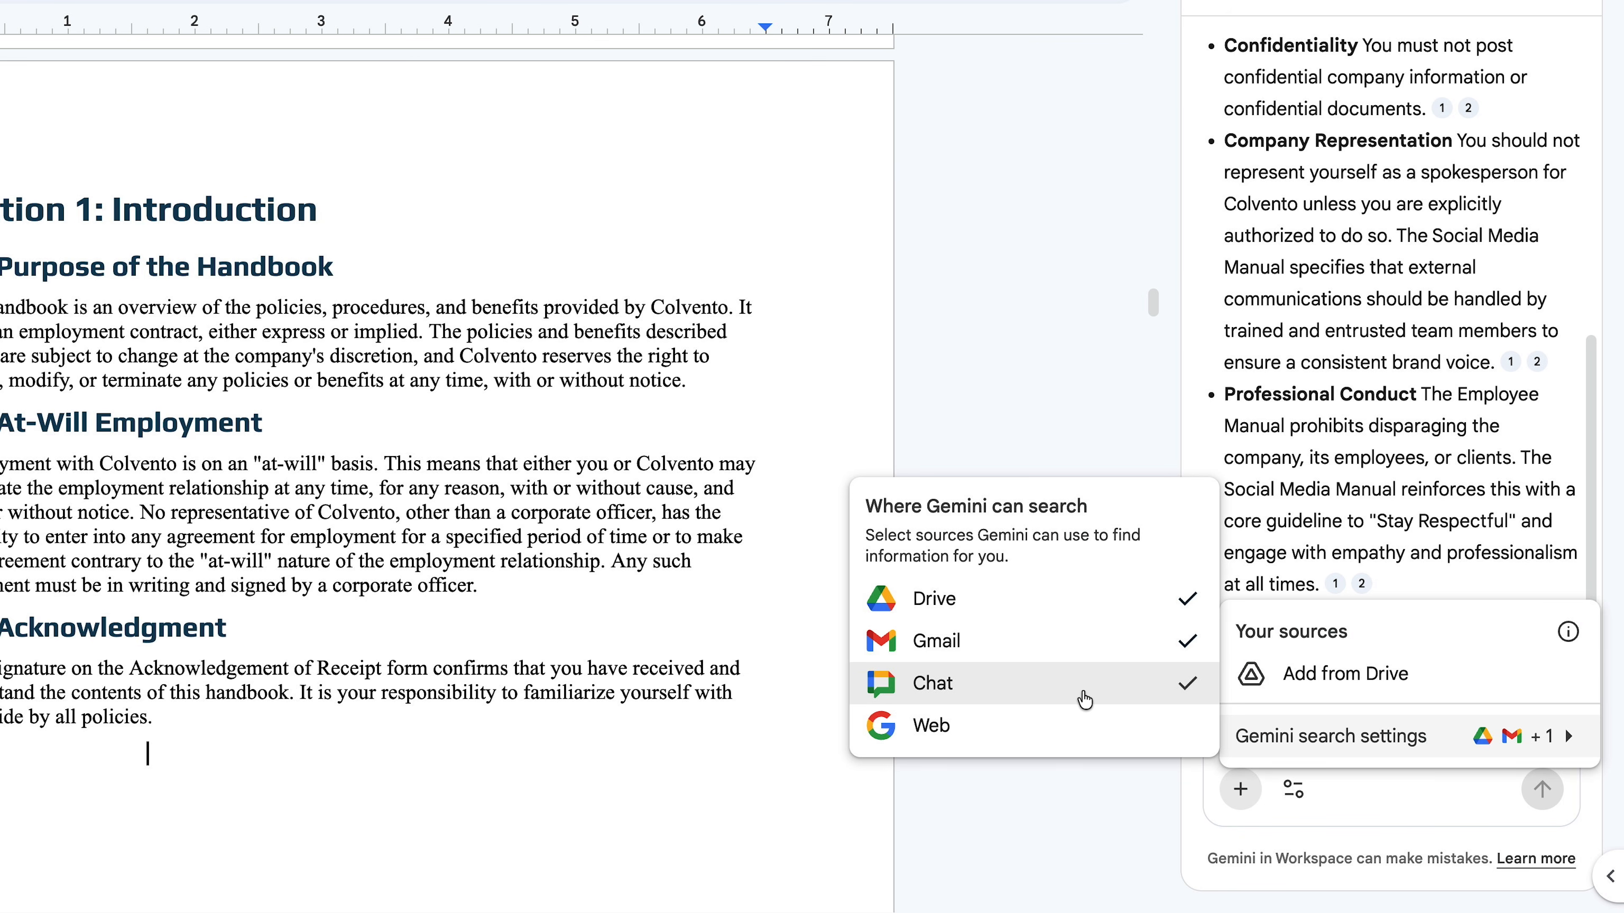
{"action": "left_click", "coordinate": [1051, 816]}
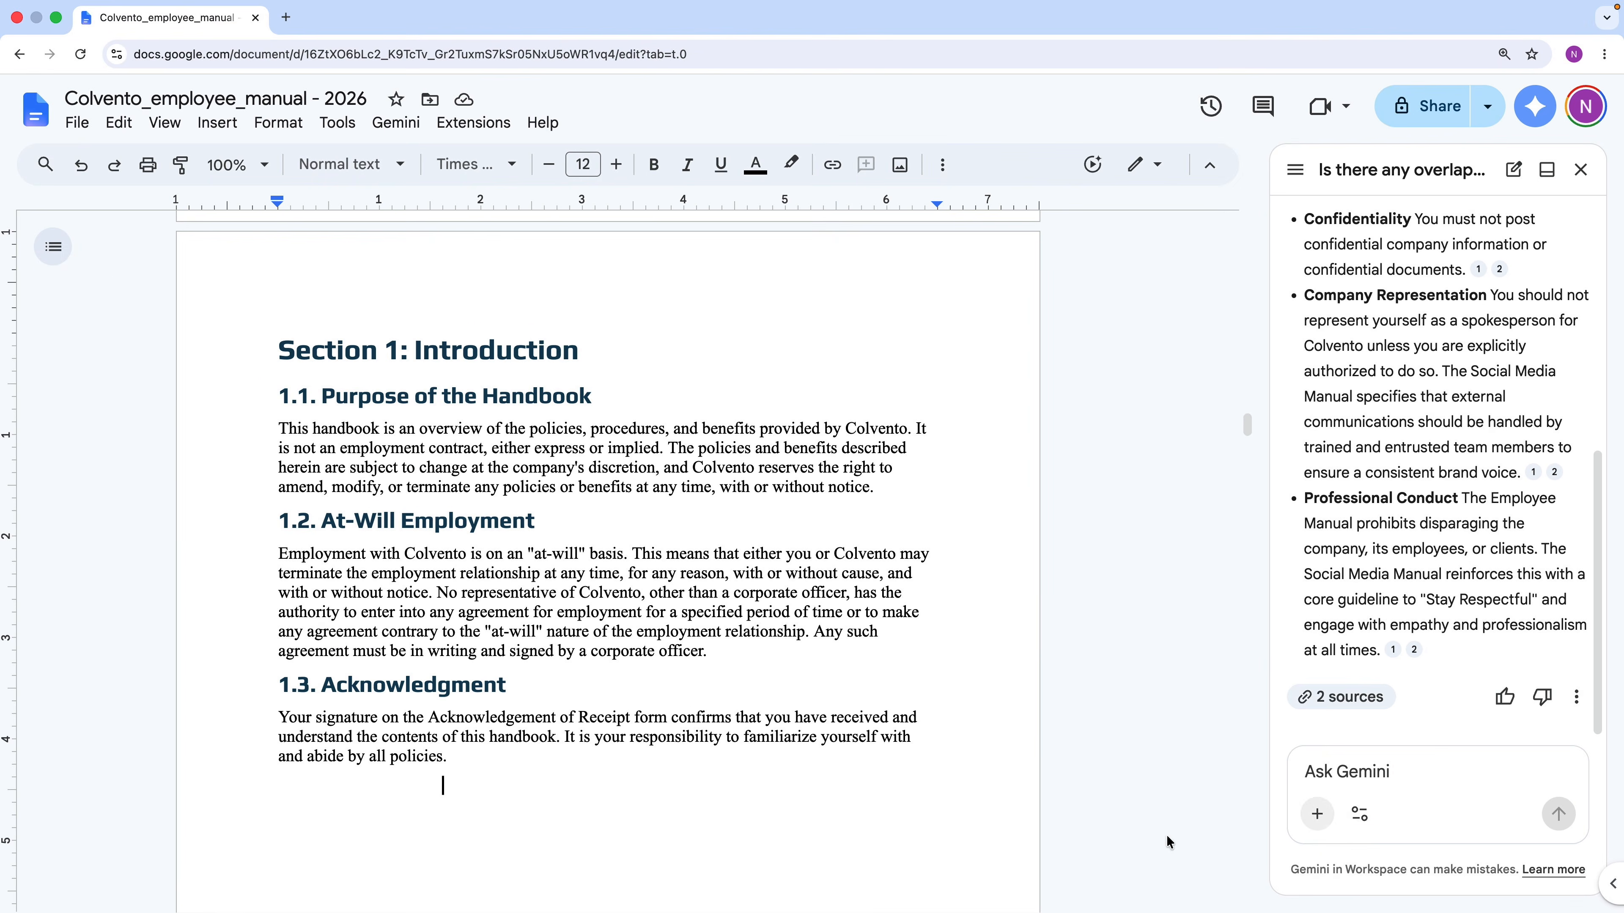
Start a new Gemini chat and enter the prompt "How does this document compare to modern employee manuals from major tech companies?" without sending it
{"action": "left_click", "coordinate": [1514, 170]}
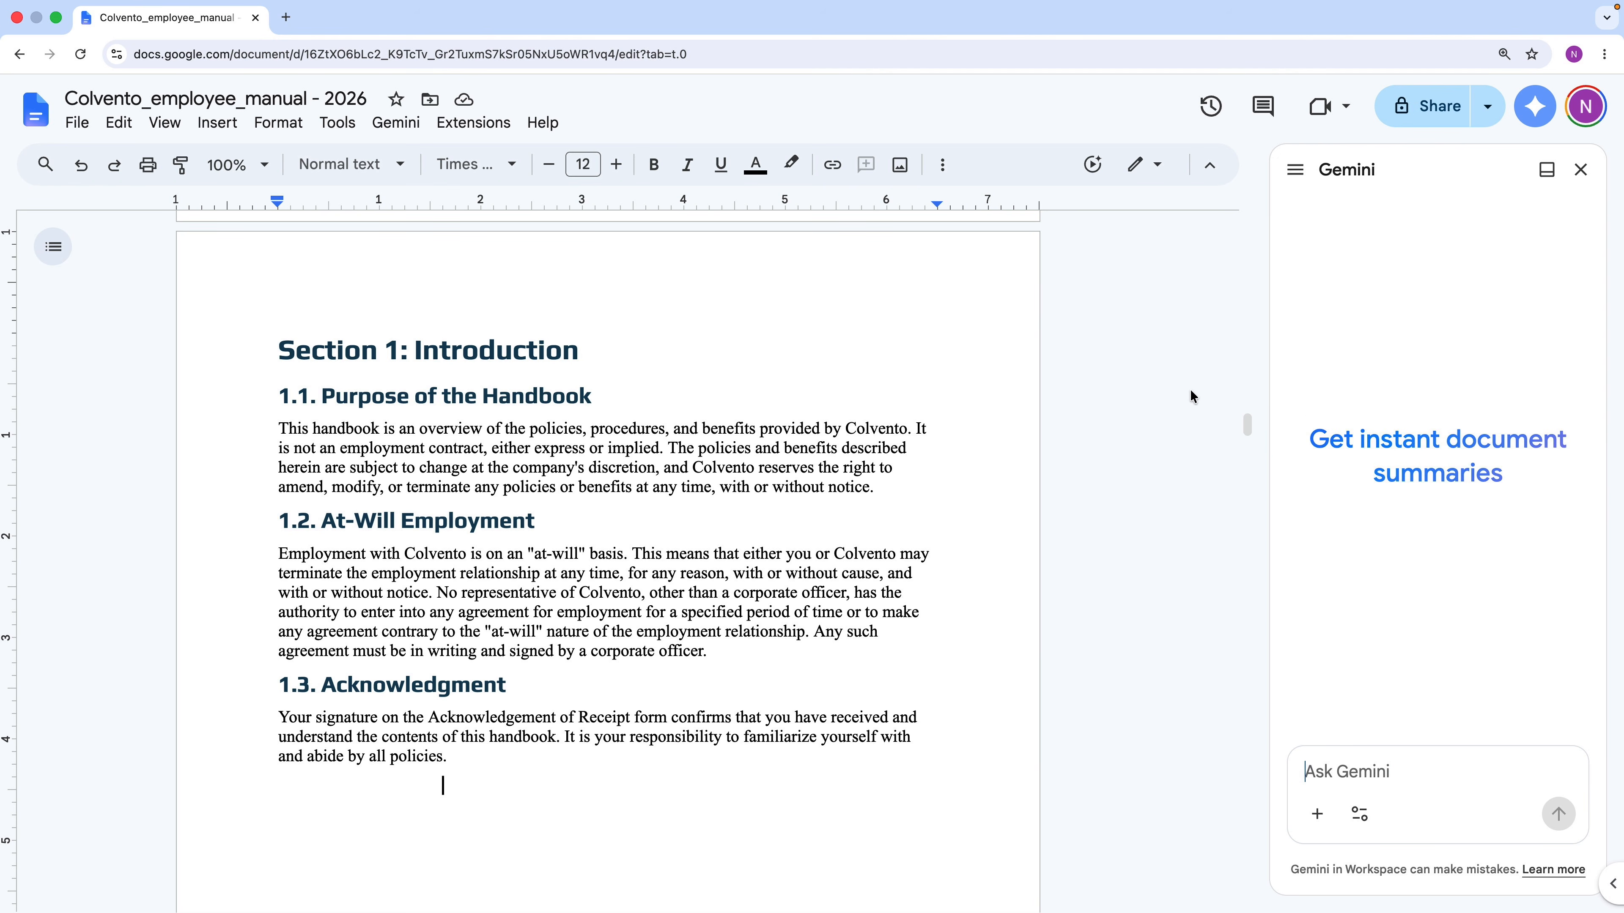
{"action": "type", "text": "How does this d"}
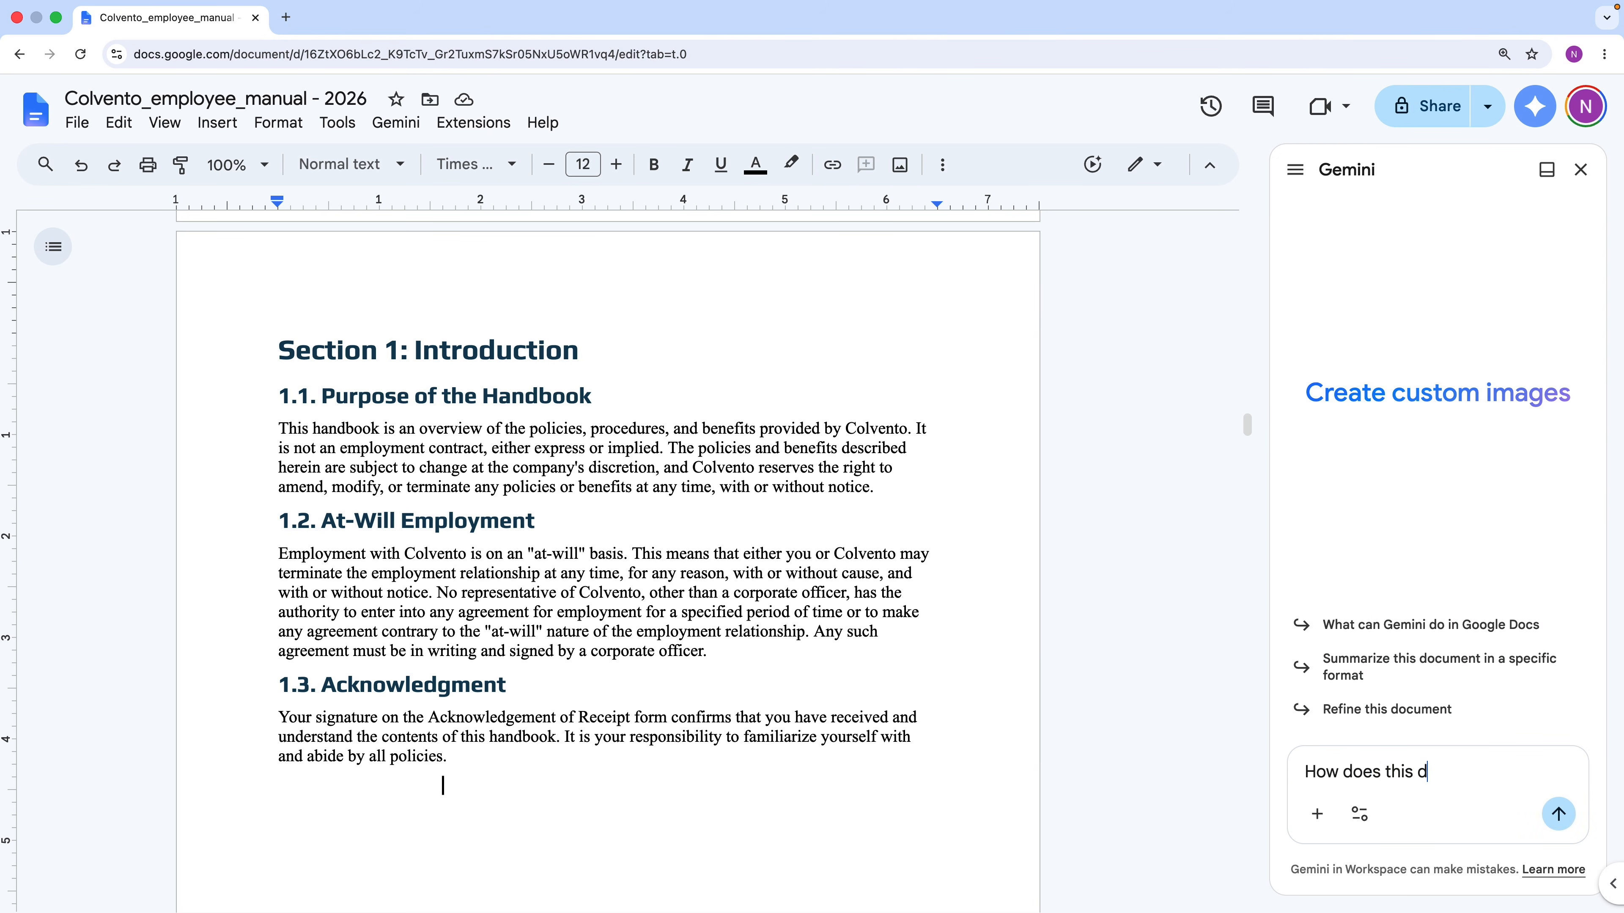
{"action": "type", "text": "ocument compare to modern employee manuals from major tech compan"}
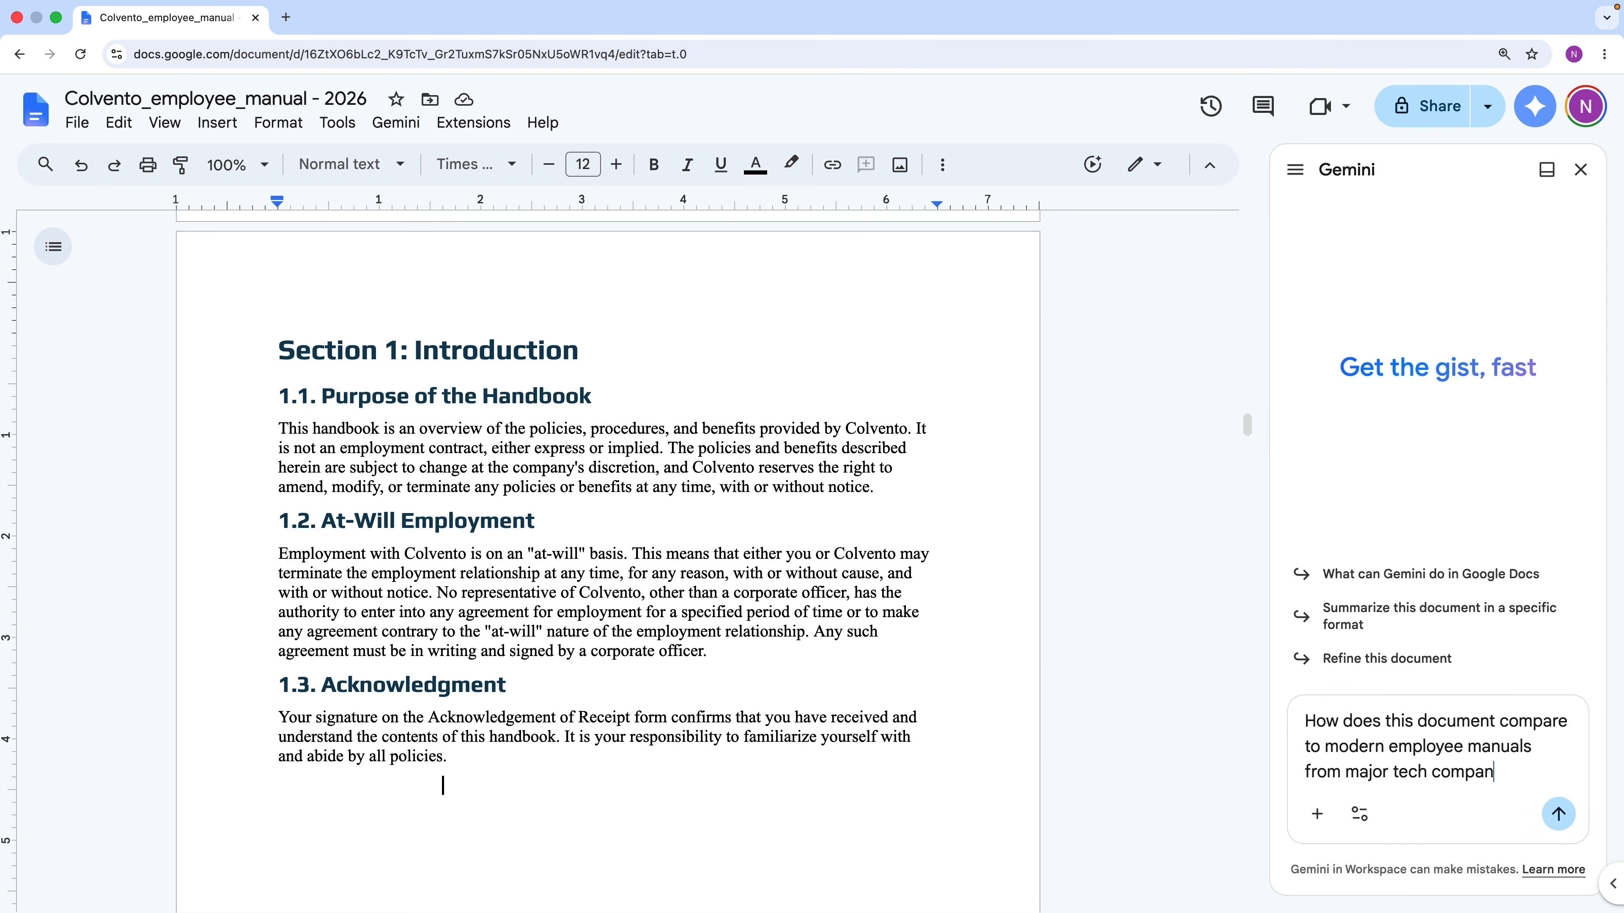
{"action": "type", "text": "ies?"}
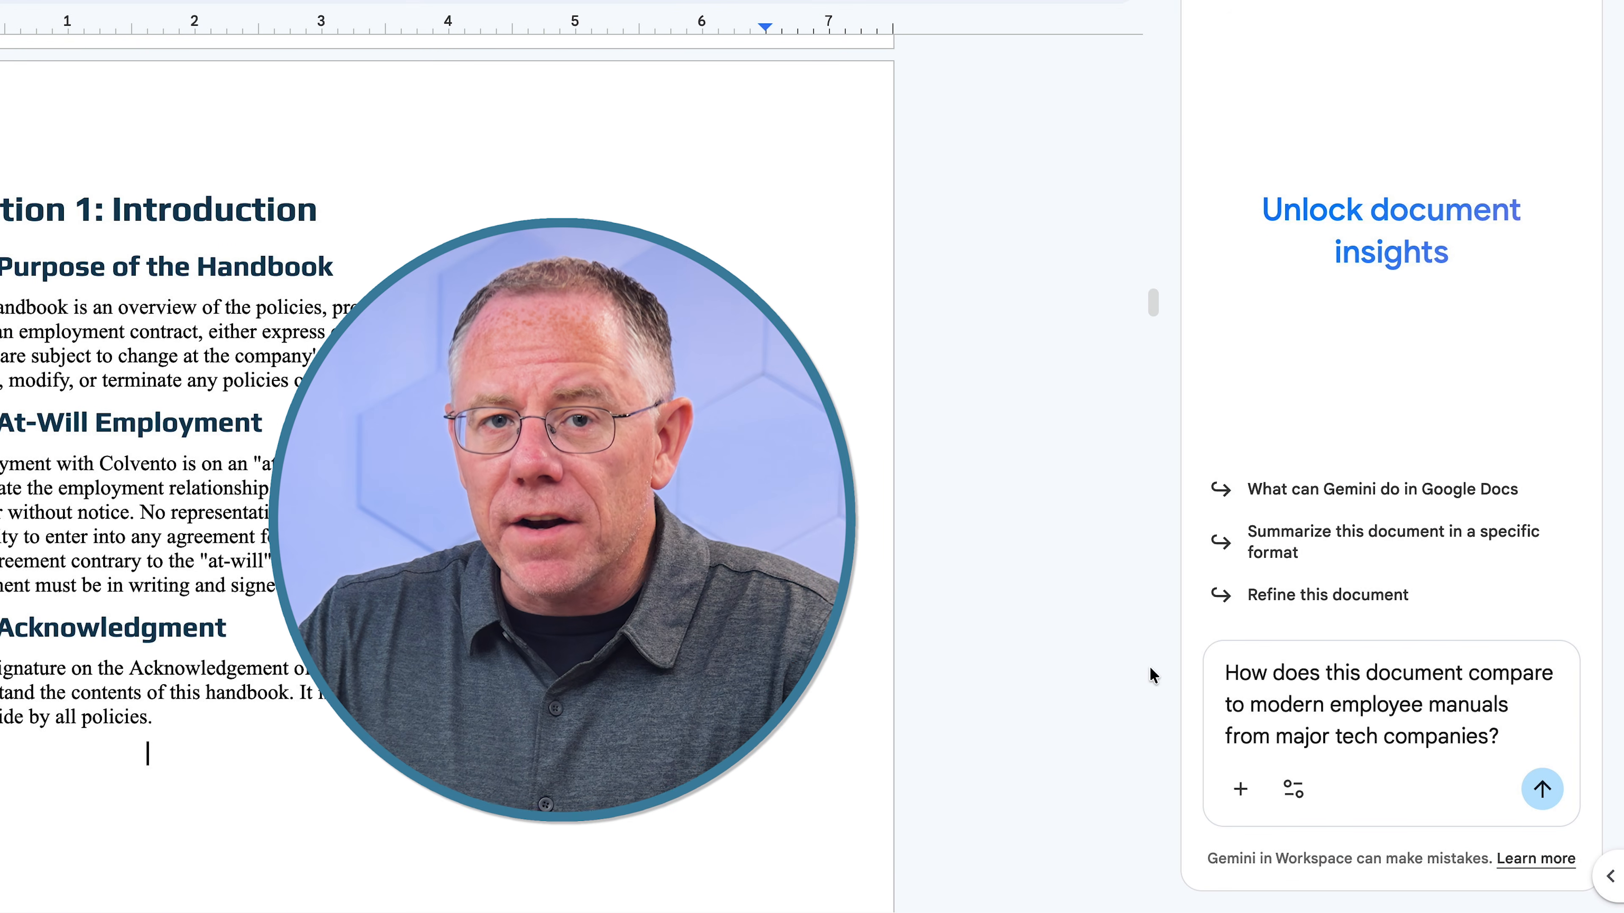
Add Web to the sources Gemini can search
{"action": "left_click", "coordinate": [1238, 790]}
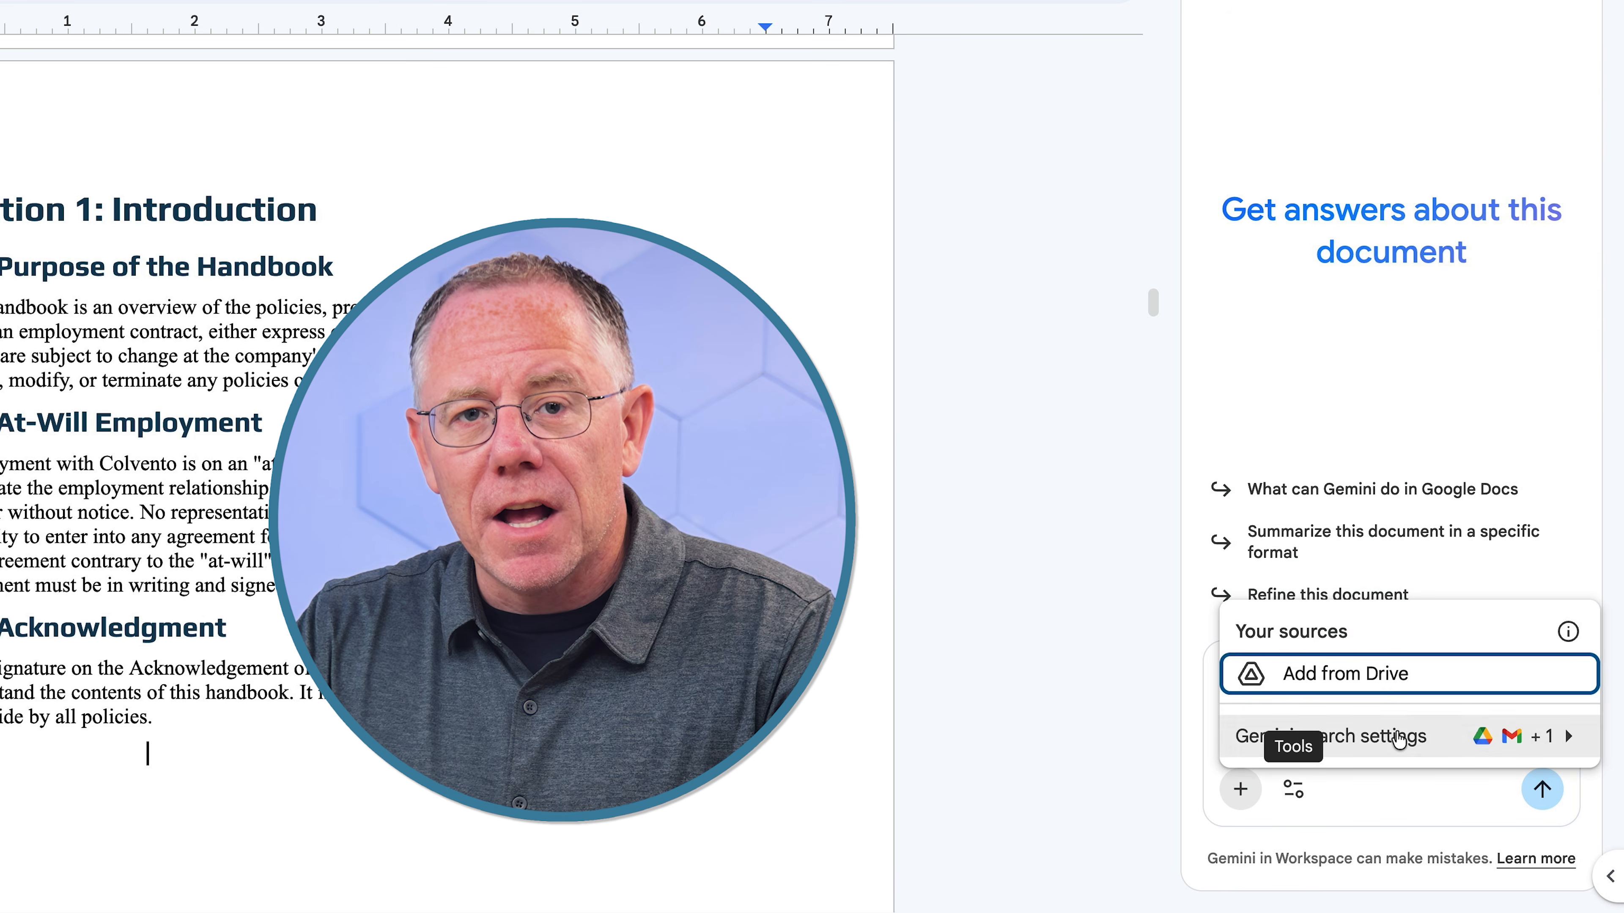
{"action": "mouse_move", "coordinate": [1461, 742]}
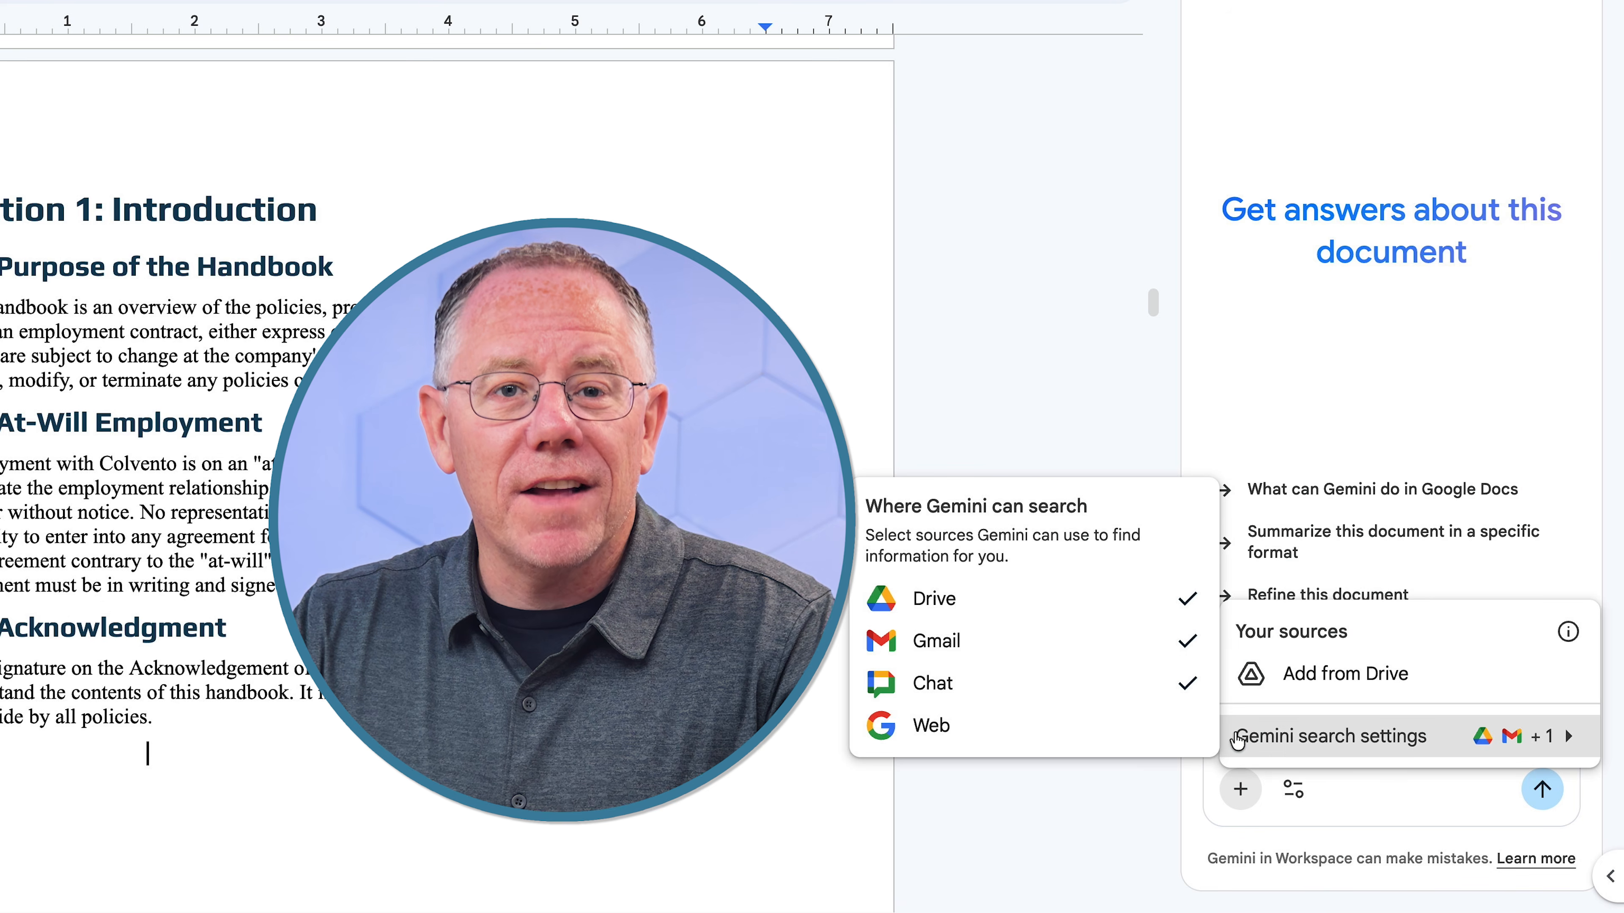
{"action": "left_click", "coordinate": [1127, 748]}
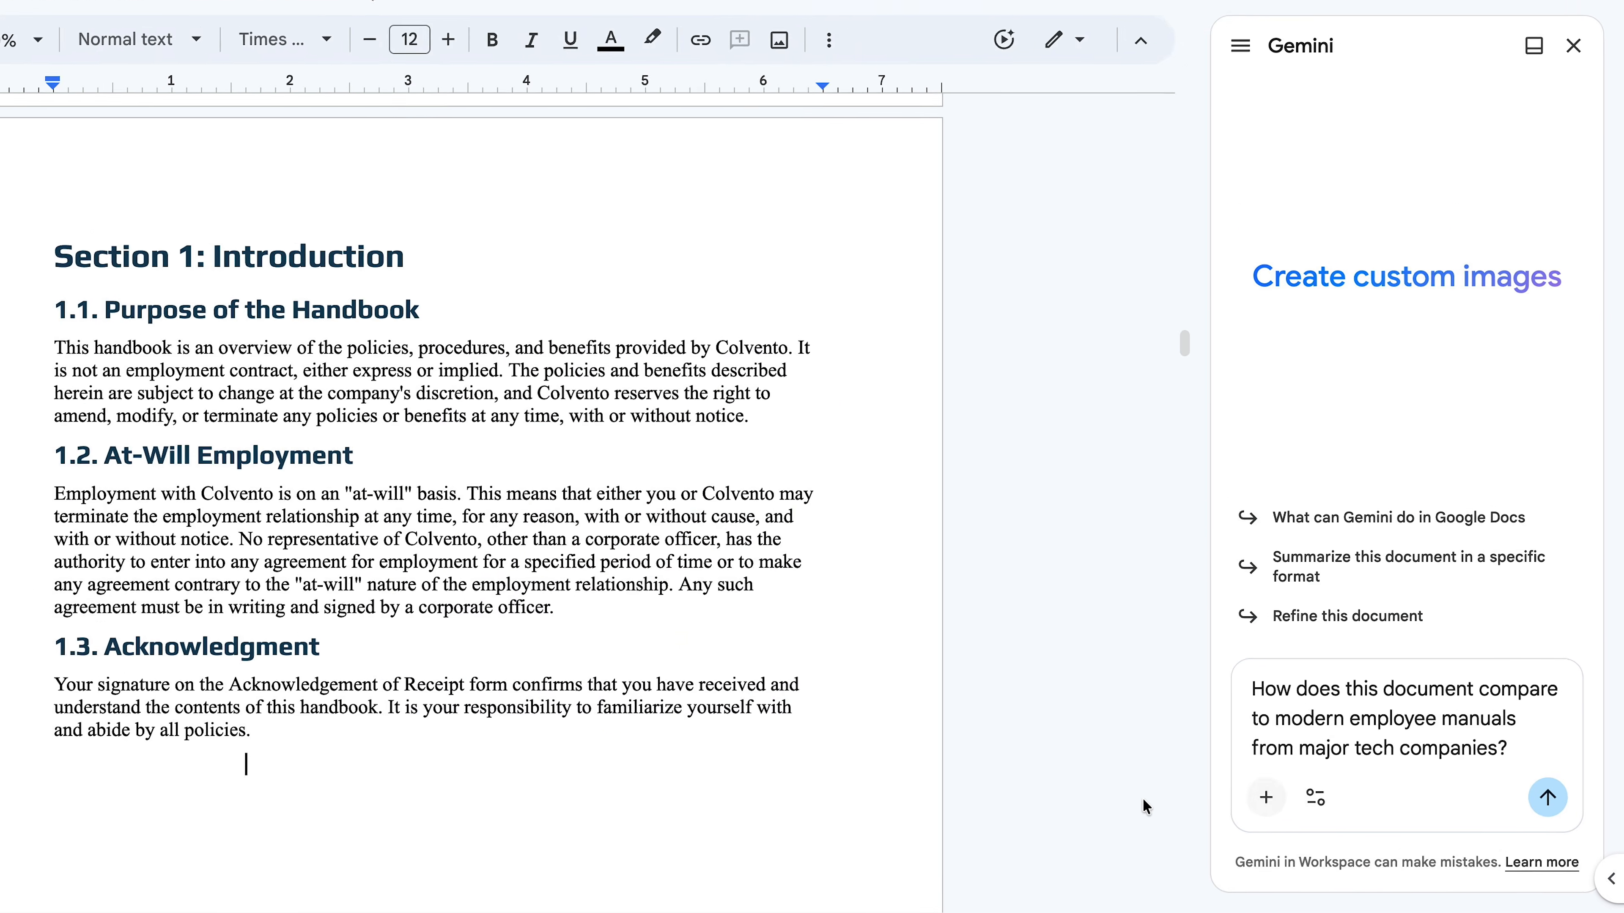
Select all of section 5.2 Paid Time Off (PTO), replace "document" with "section" in the Gemini prompt, and submit it
{"action": "scroll", "coordinate": [1214, 821], "scroll_direction": "down", "scroll_amount": 15}
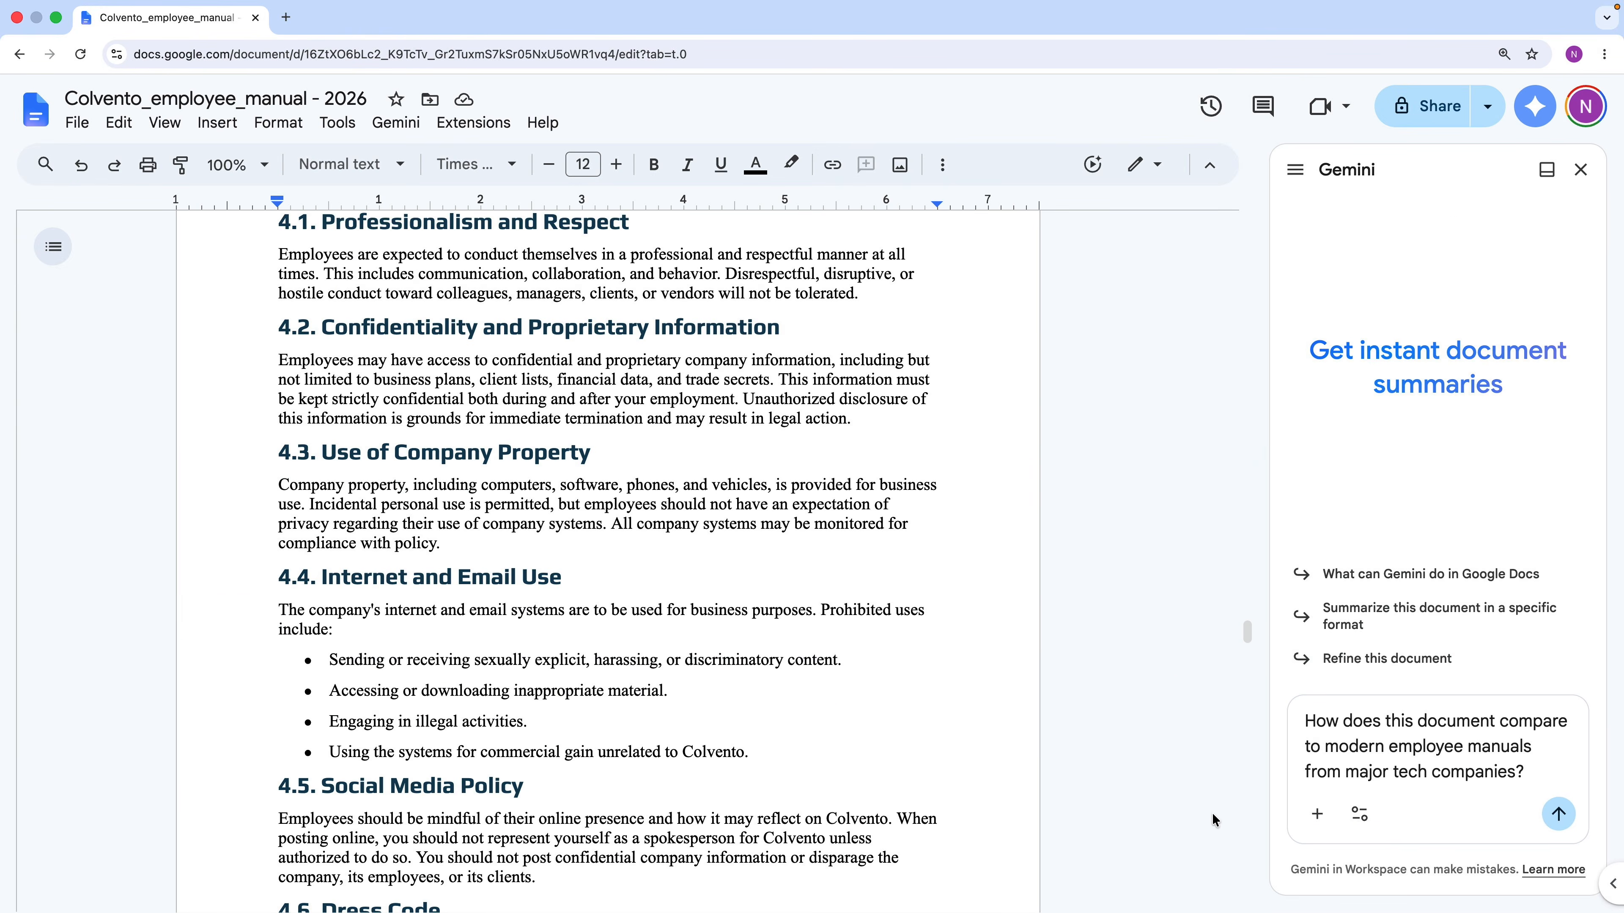
{"action": "scroll", "coordinate": [1212, 819], "scroll_direction": "down", "scroll_amount": 10}
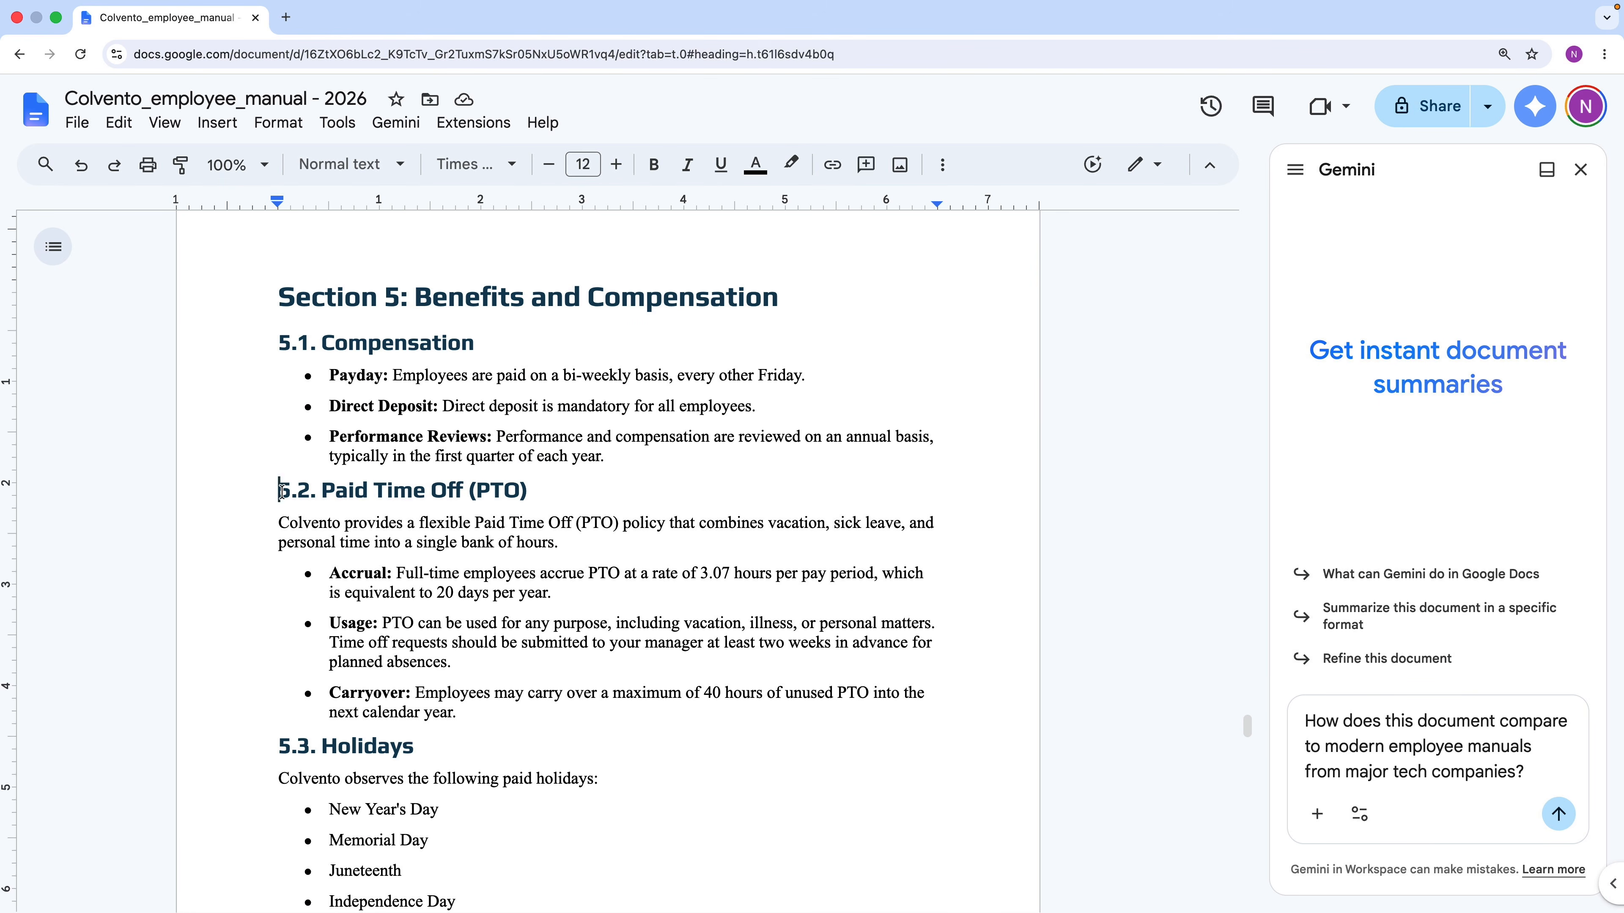
{"action": "left_click_drag", "start_coordinate": [280, 492], "coordinate": [507, 713]}
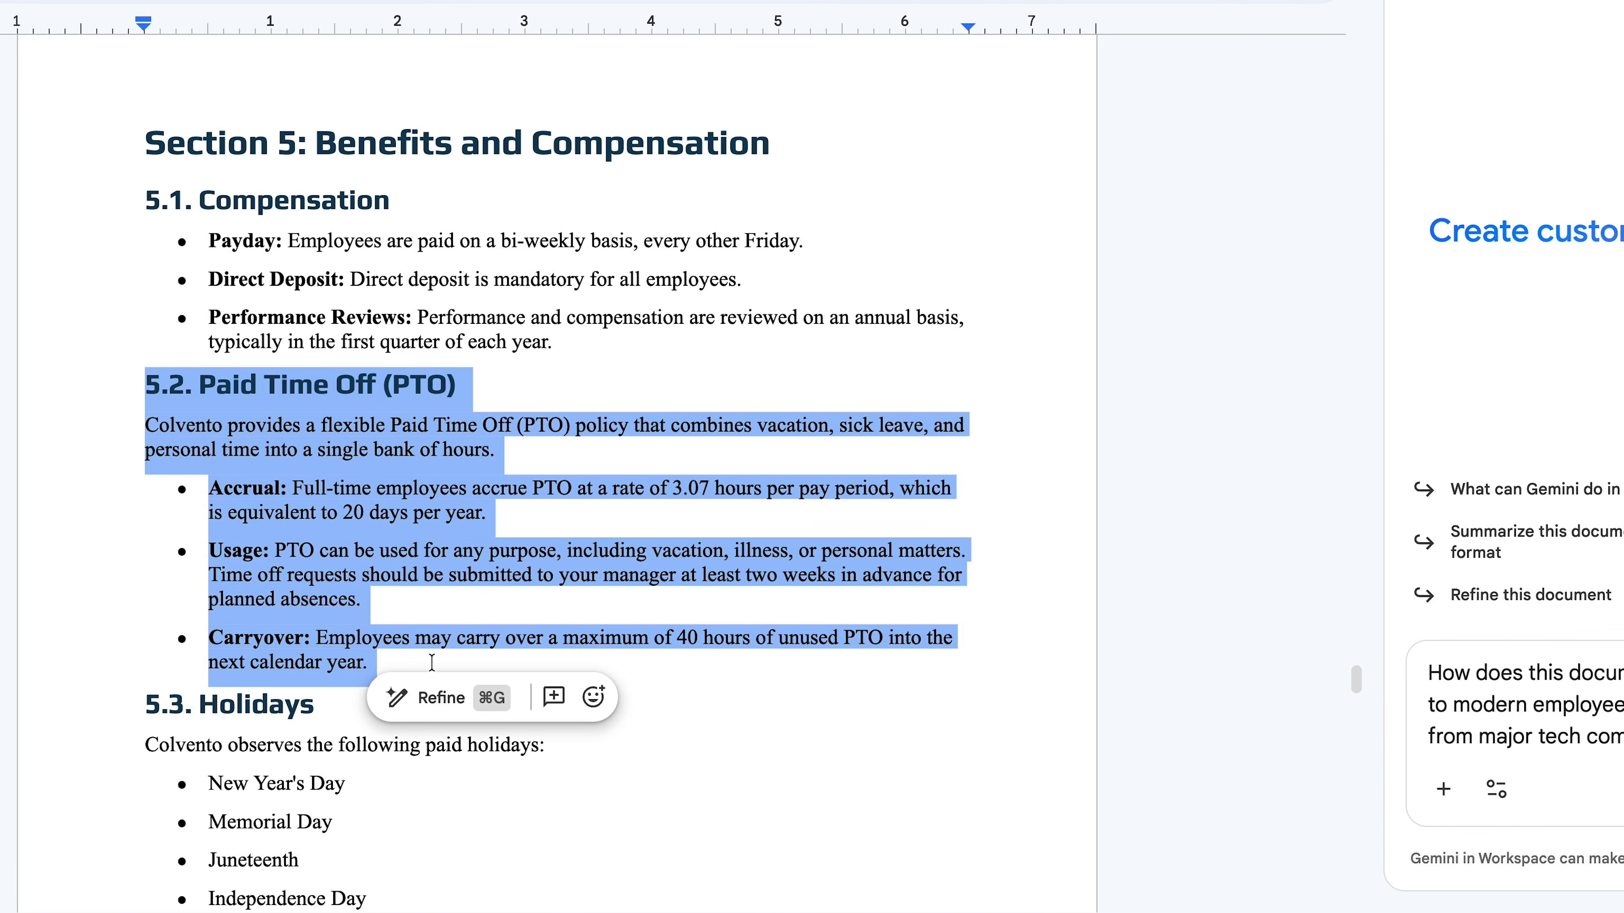
{"action": "double_click", "coordinate": [1395, 677]}
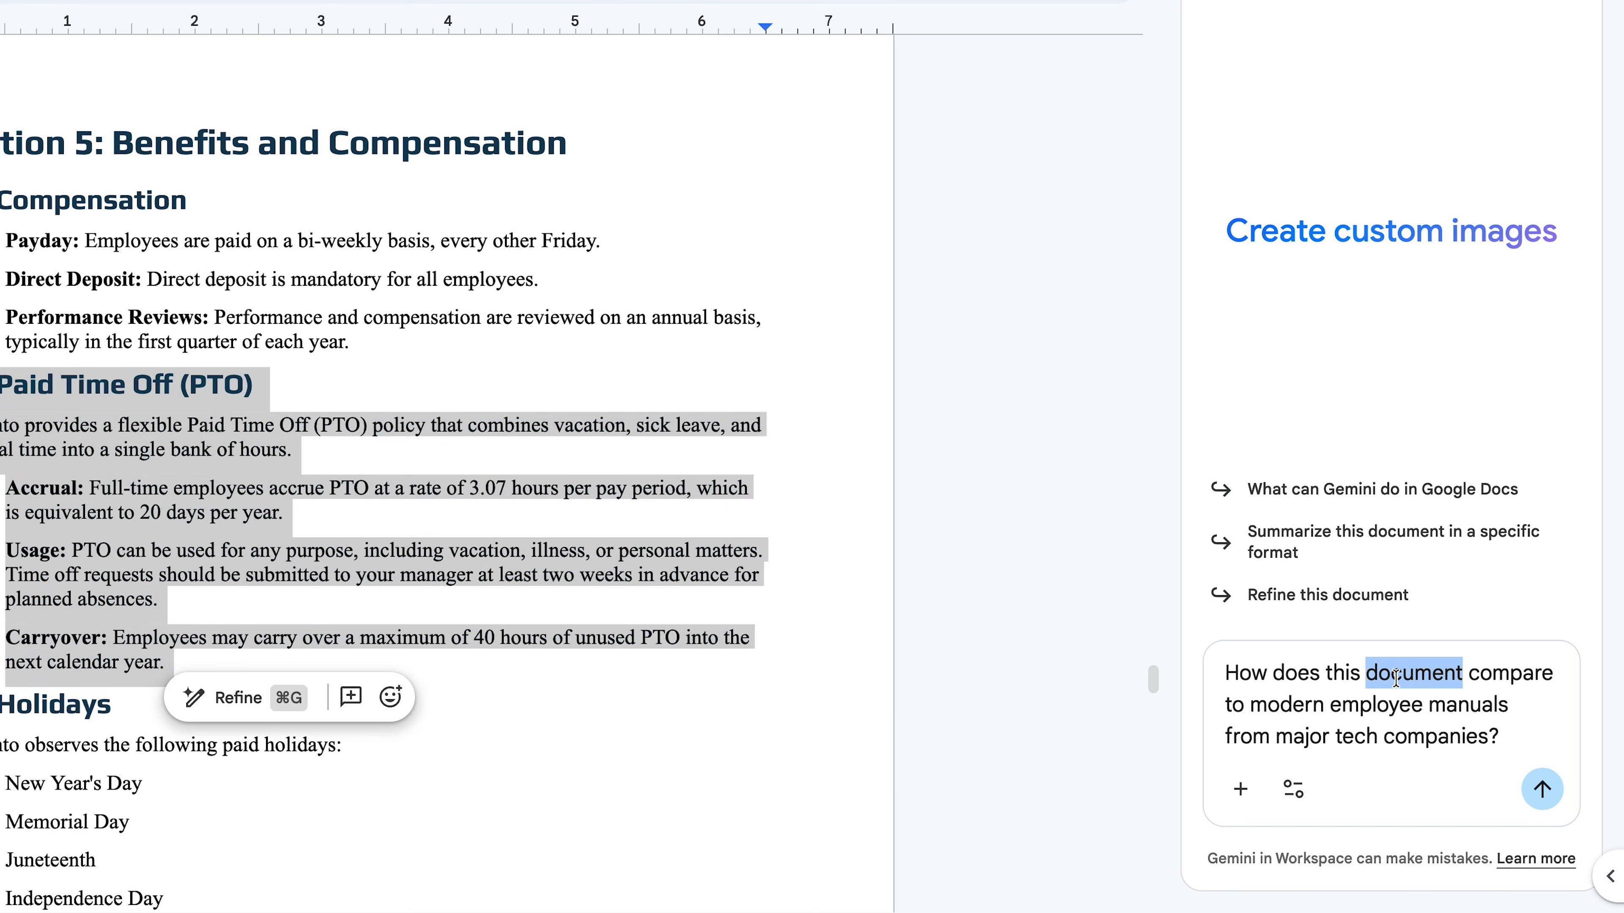
{"action": "type", "text": "section"}
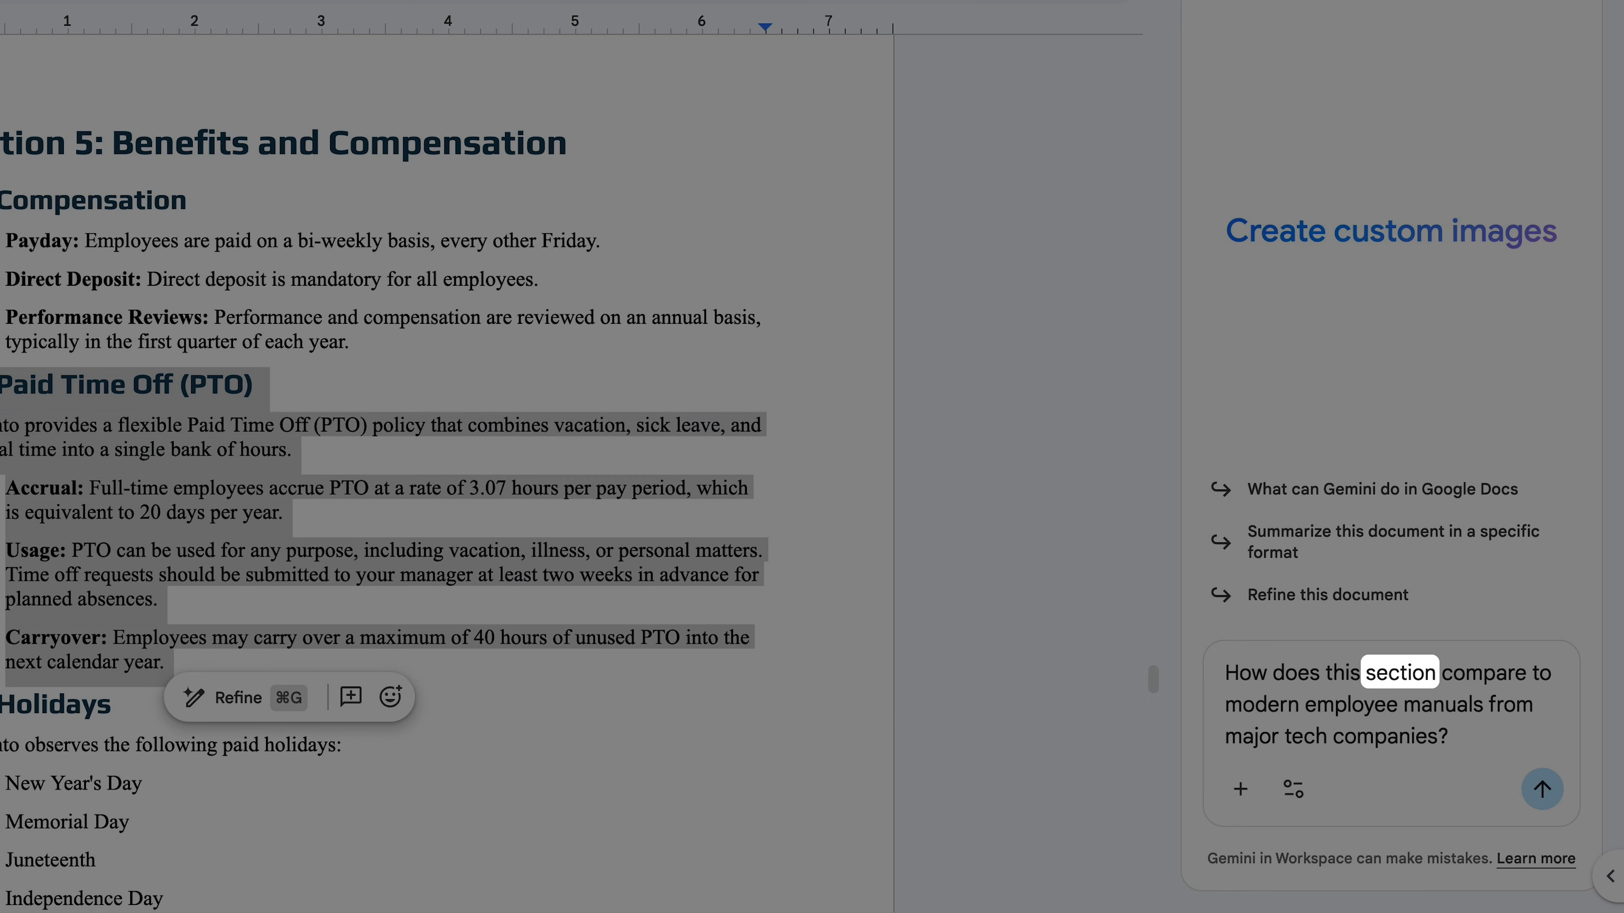
{"action": "key", "text": "Return"}
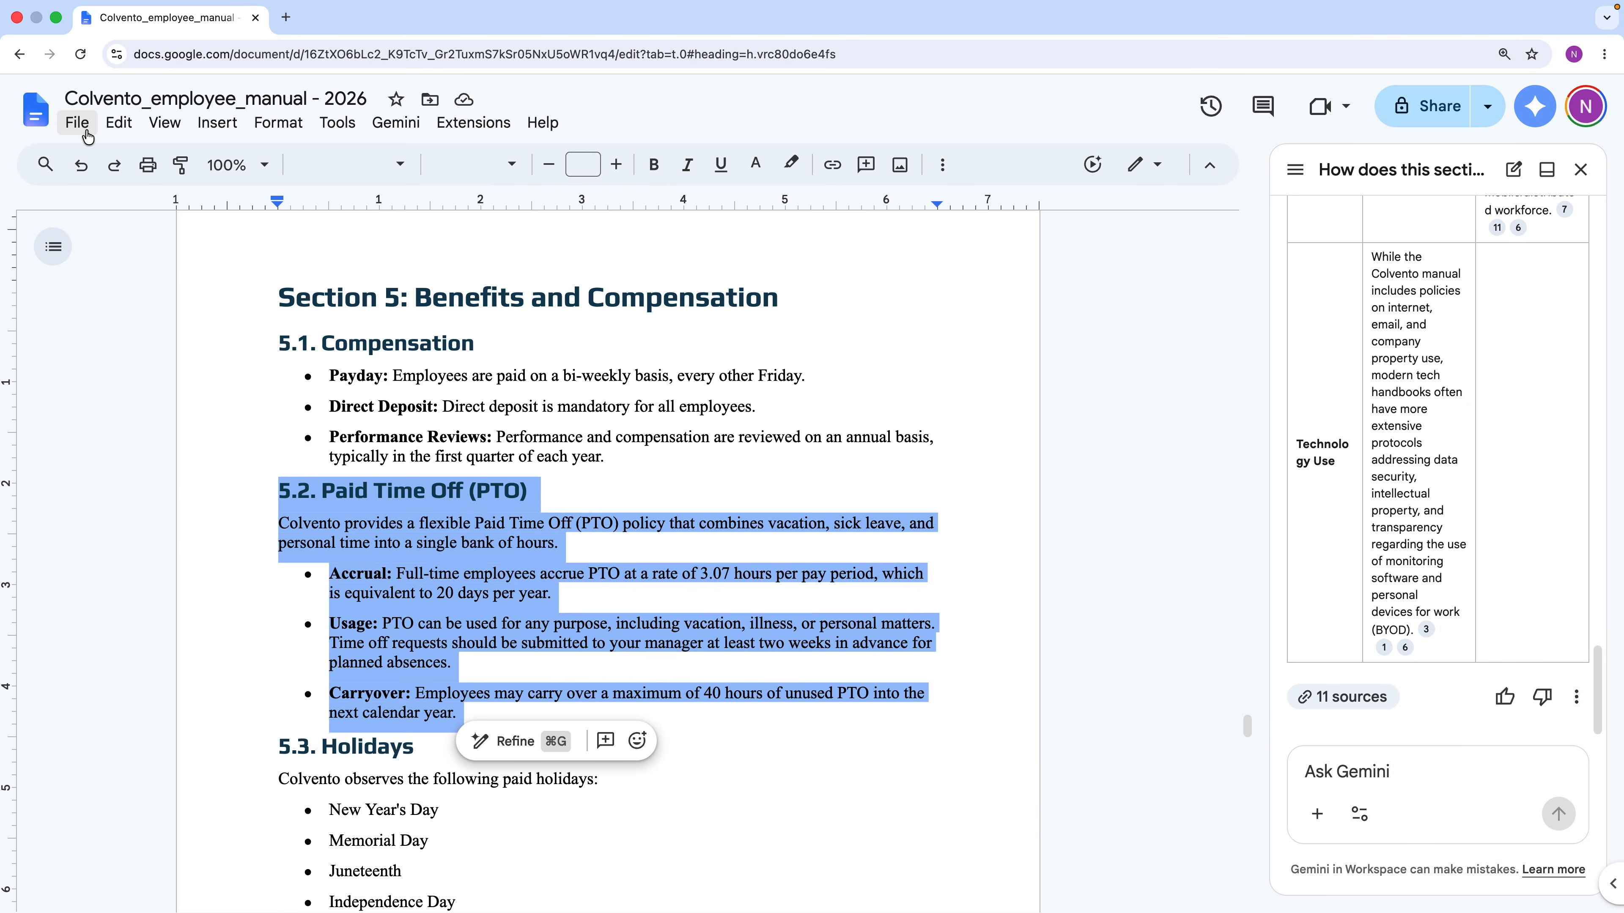
Create a new blank document
{"action": "left_click", "coordinate": [88, 137]}
{"action": "mouse_move", "coordinate": [121, 159]}
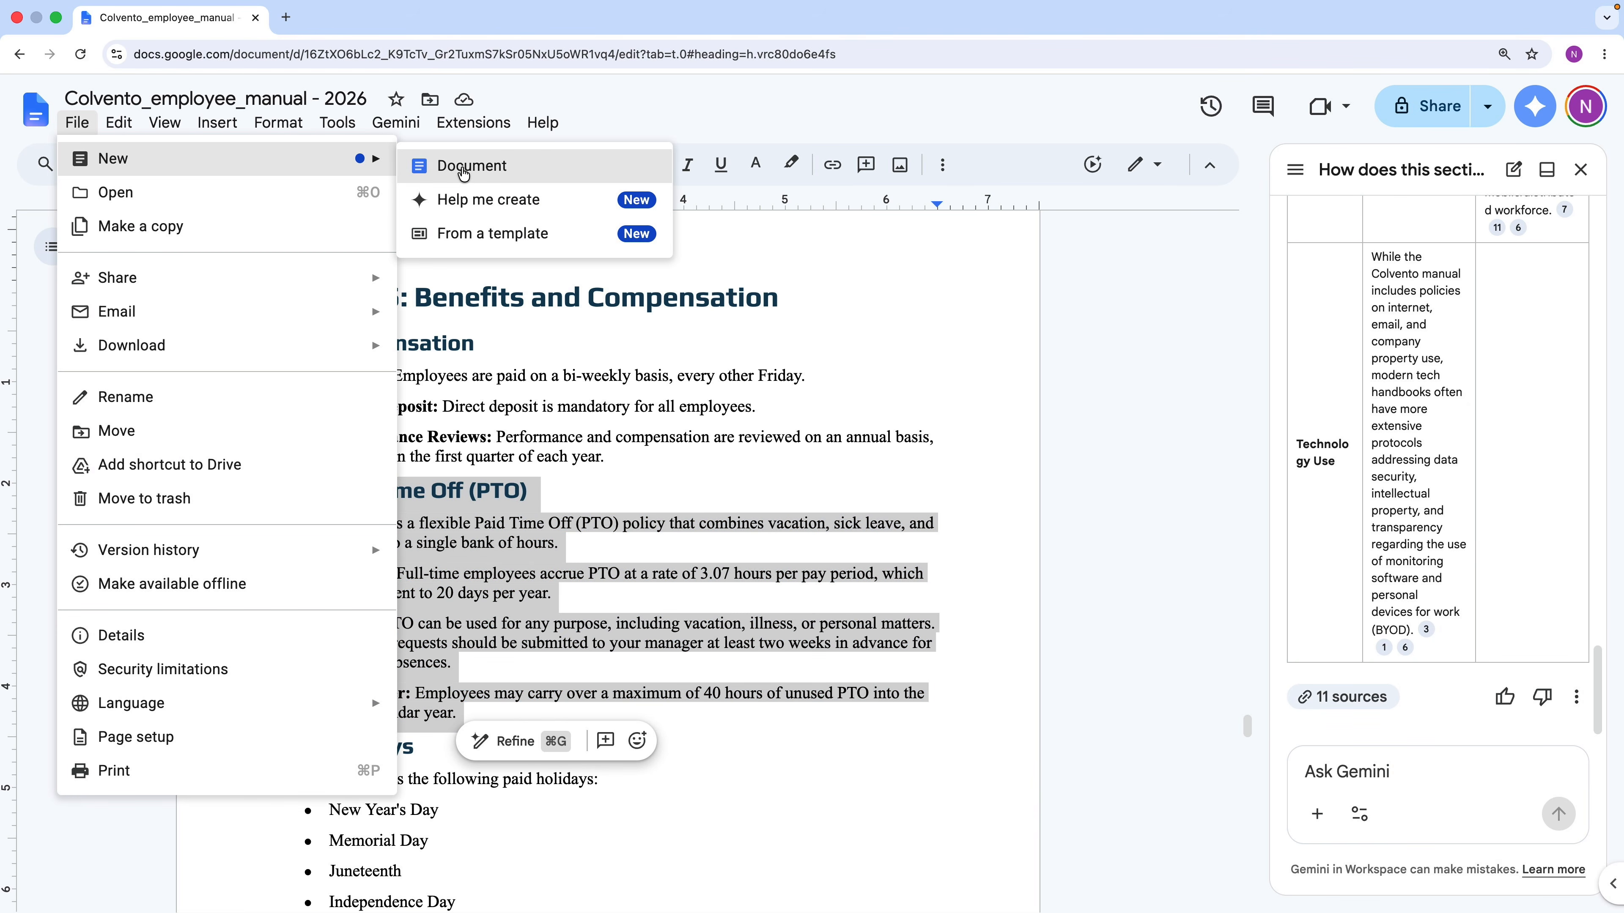
{"action": "left_click", "coordinate": [464, 170]}
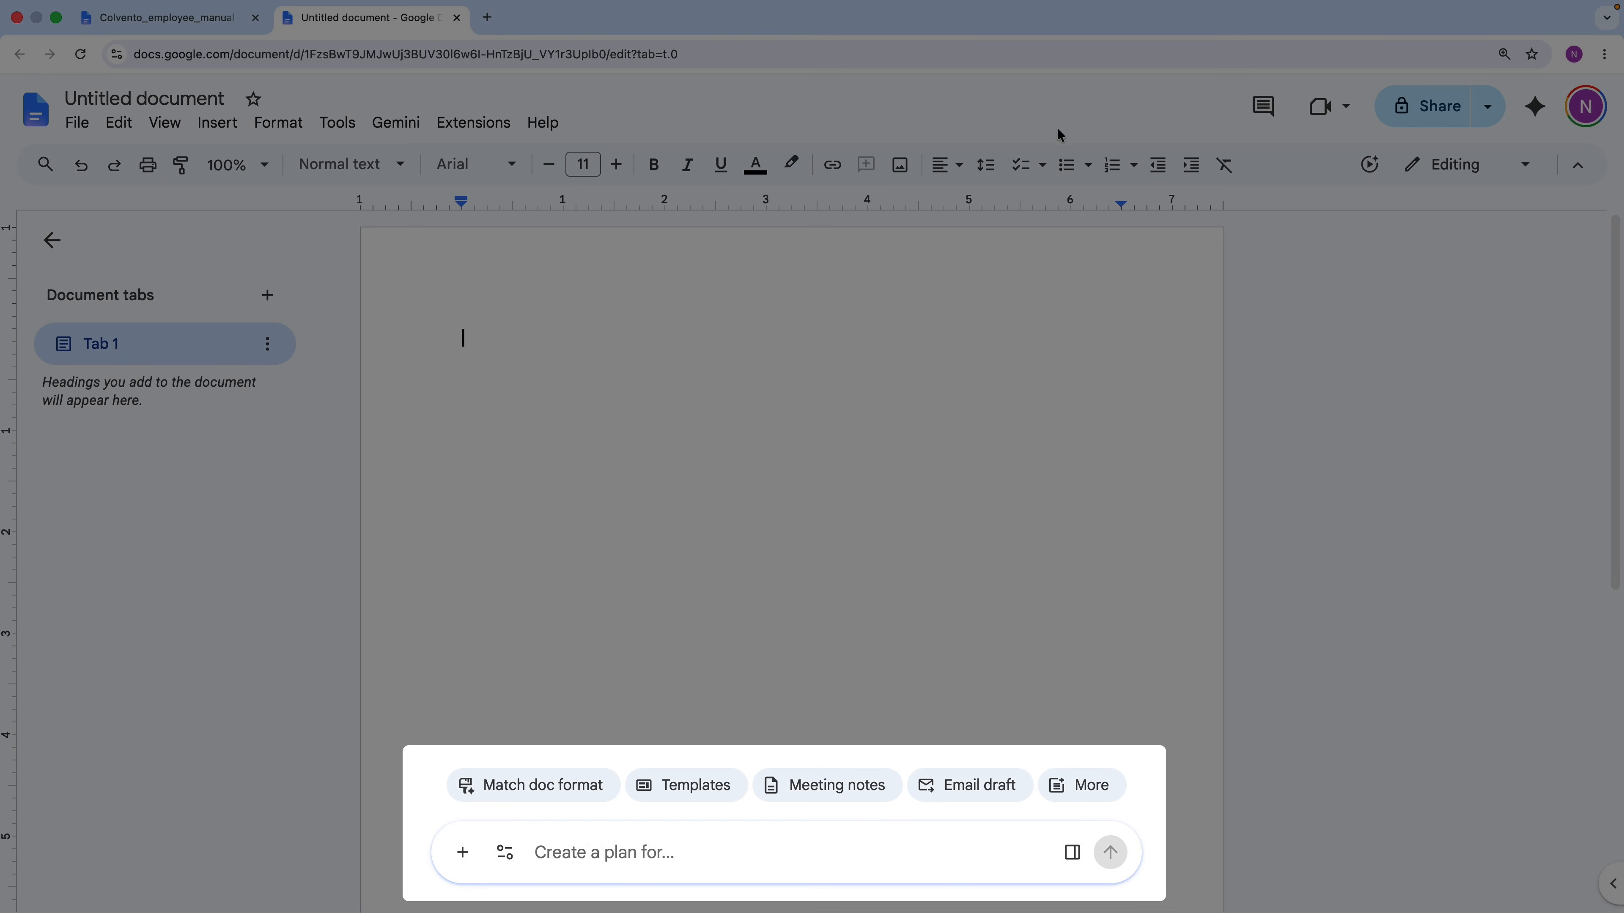
Open Gemini in the side panel and set it to match the format of an existing document from Drive
{"action": "left_click", "coordinate": [1548, 118]}
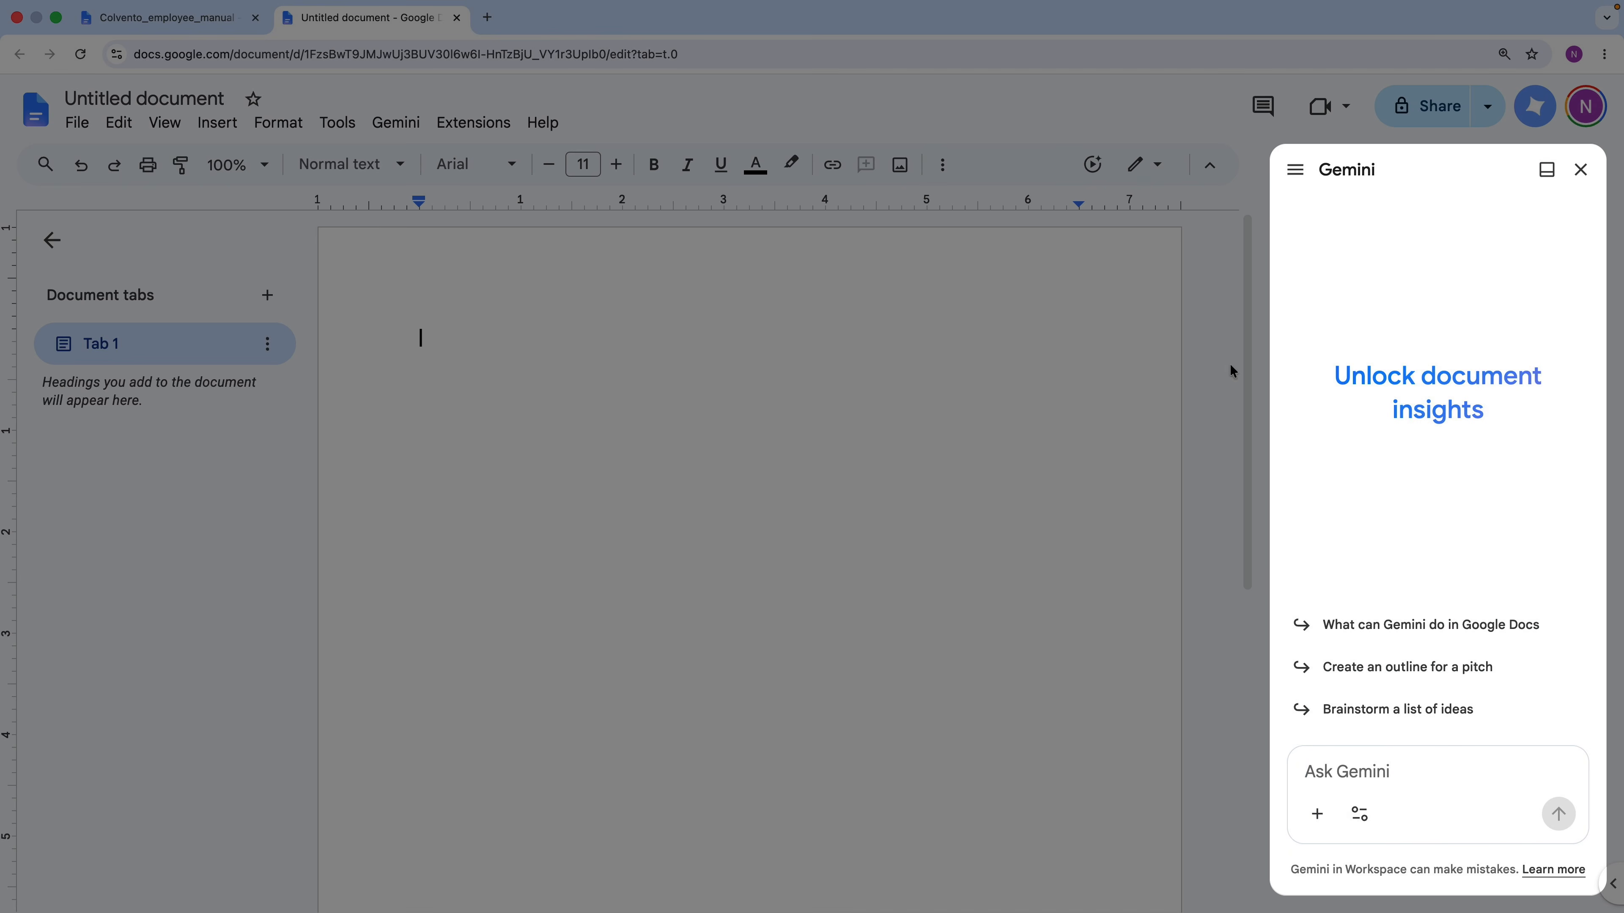
{"action": "left_click", "coordinate": [1334, 805]}
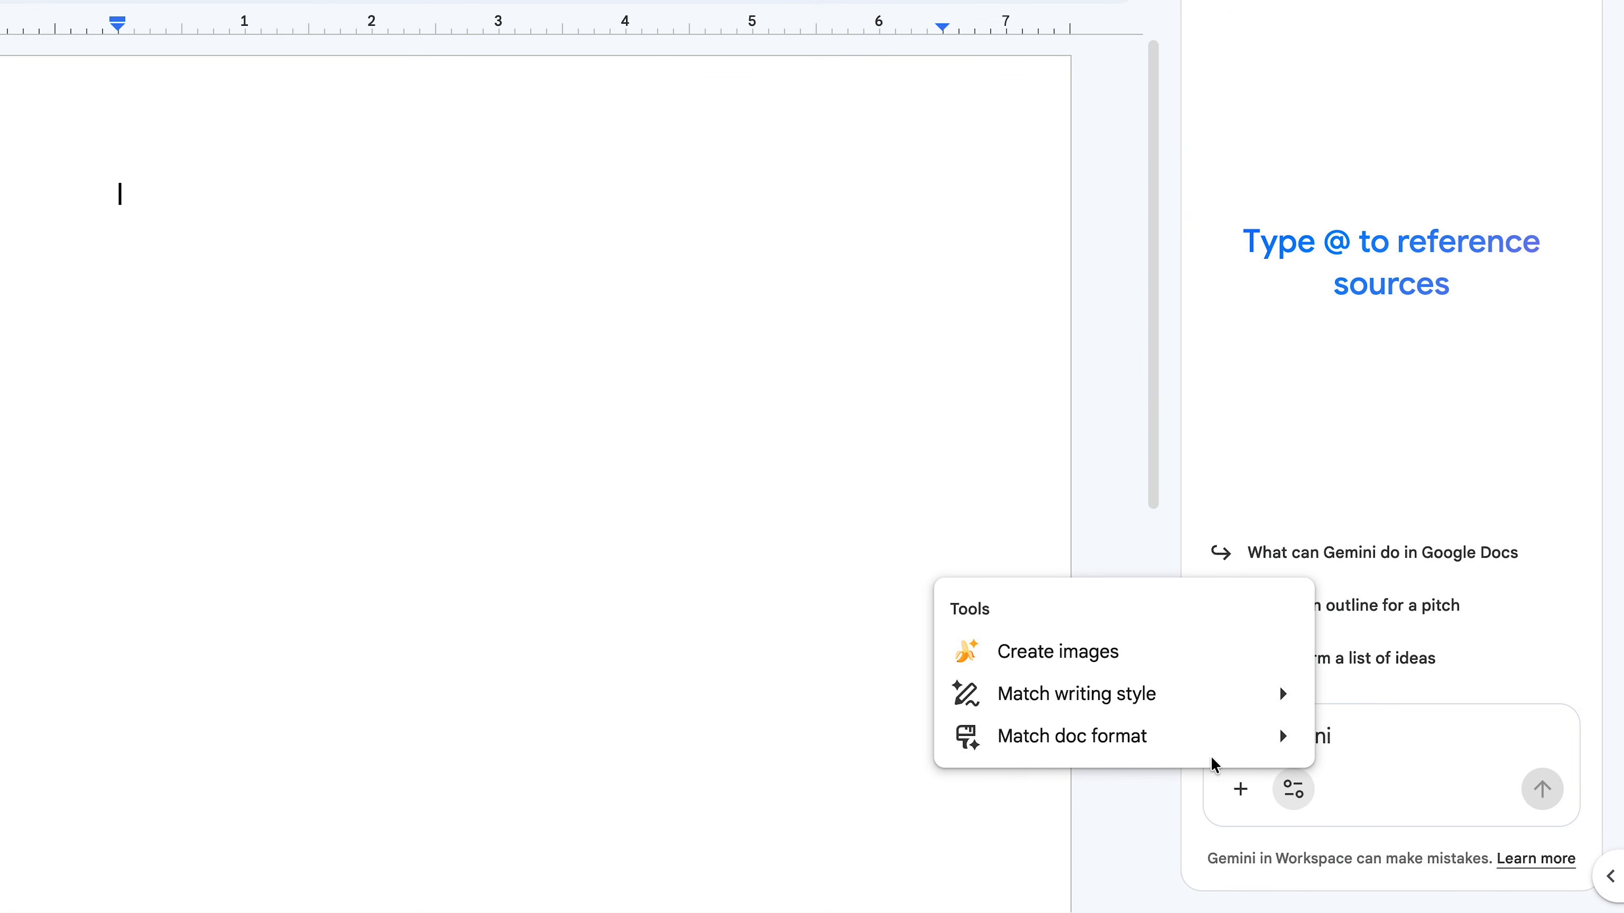
{"action": "mouse_move", "coordinate": [1206, 755]}
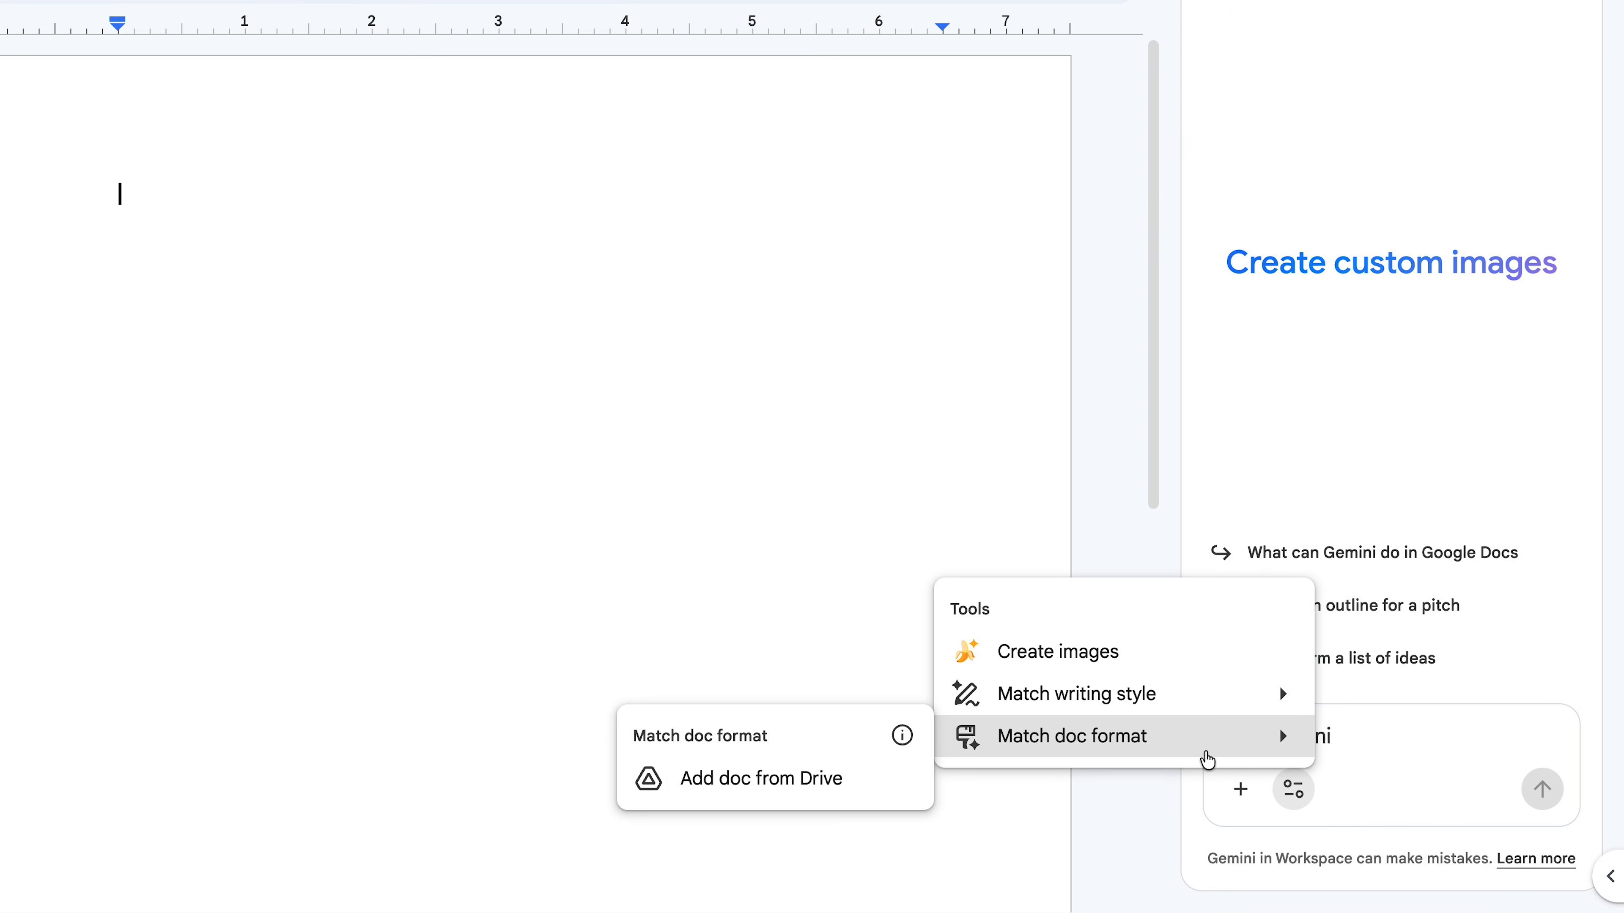
{"action": "left_click", "coordinate": [812, 779]}
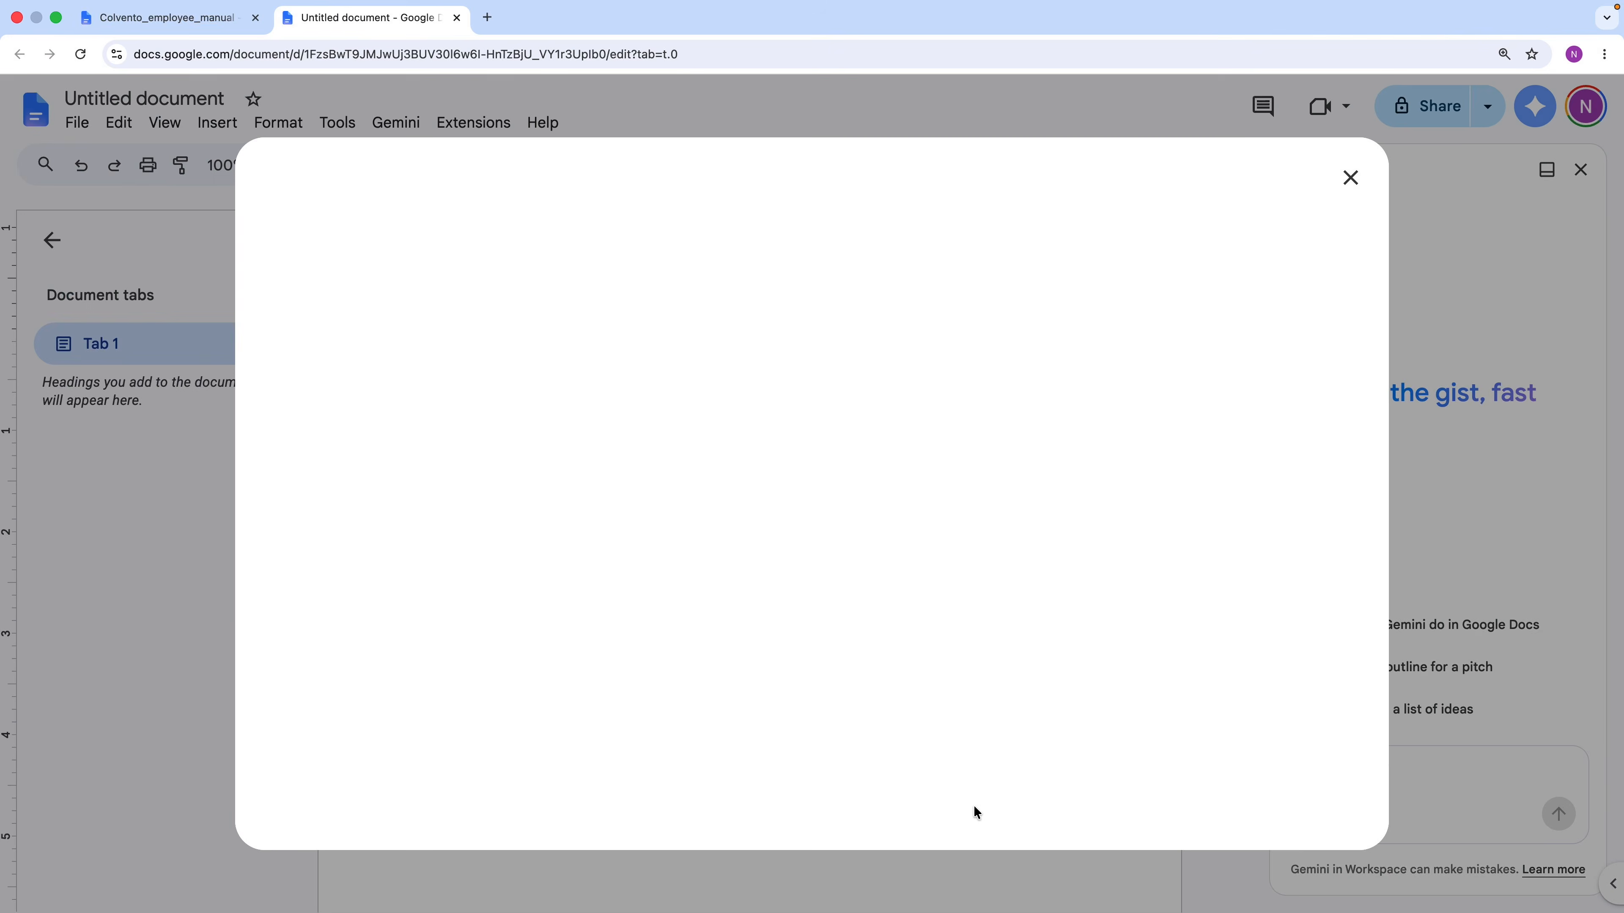
{"action": "double_click", "coordinate": [389, 454]}
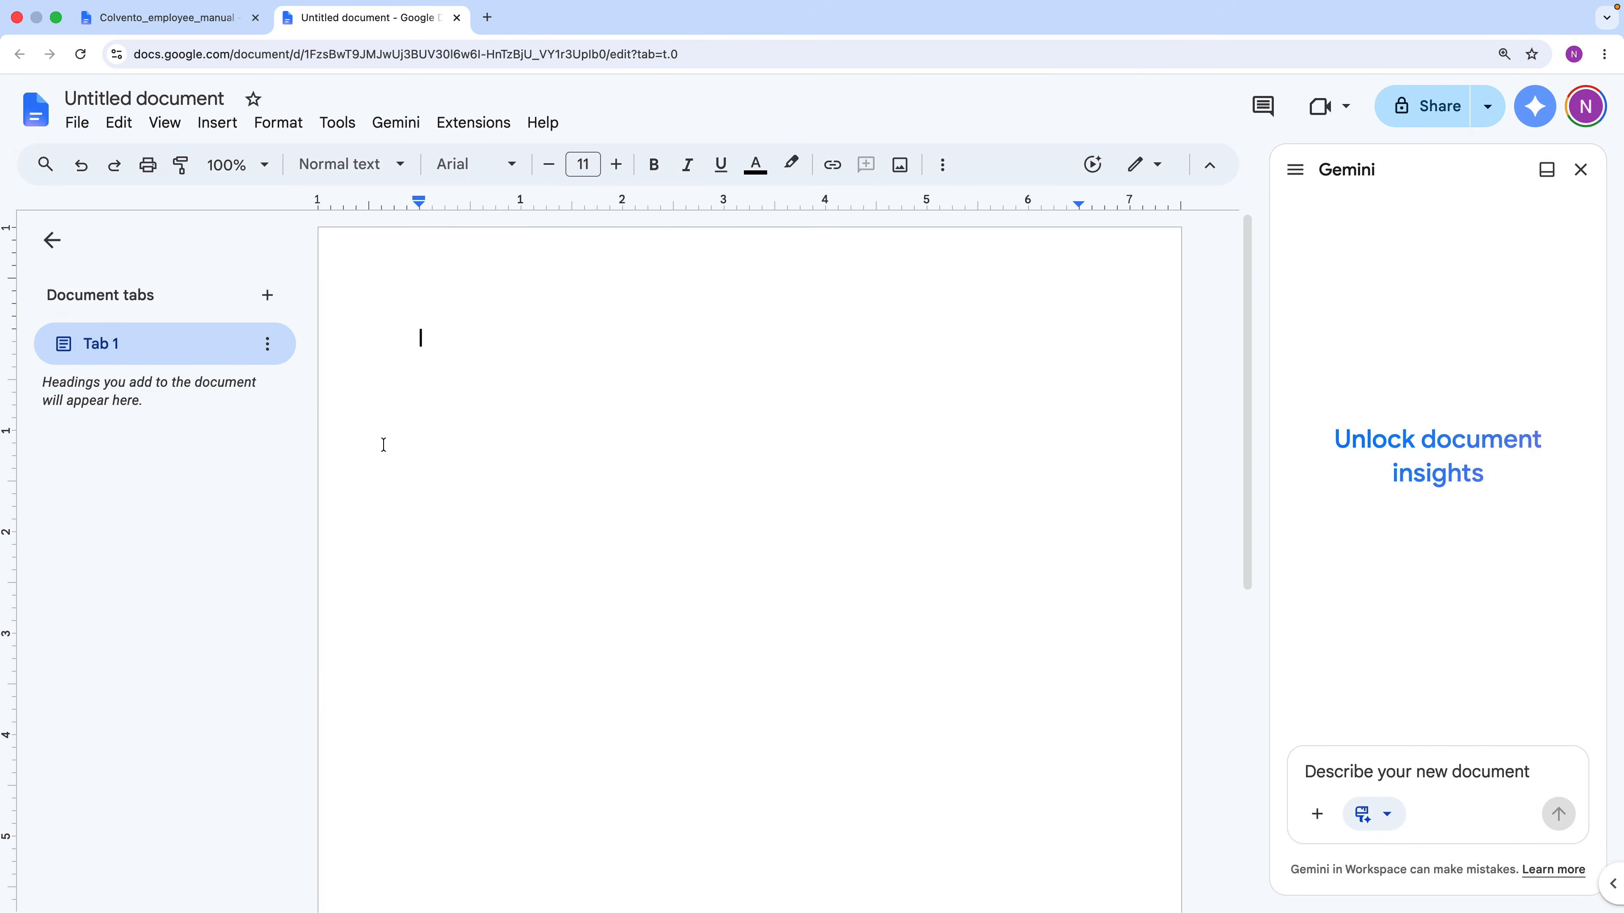
Enter a Gemini prompt to draft a new-employee on-boarding checklist of key policies, marketing guidelines and time-off policies, sourced from Colvento HR documents and recent emails
{"action": "left_click", "coordinate": [1321, 767]}
{"action": "type", "text": "D"}
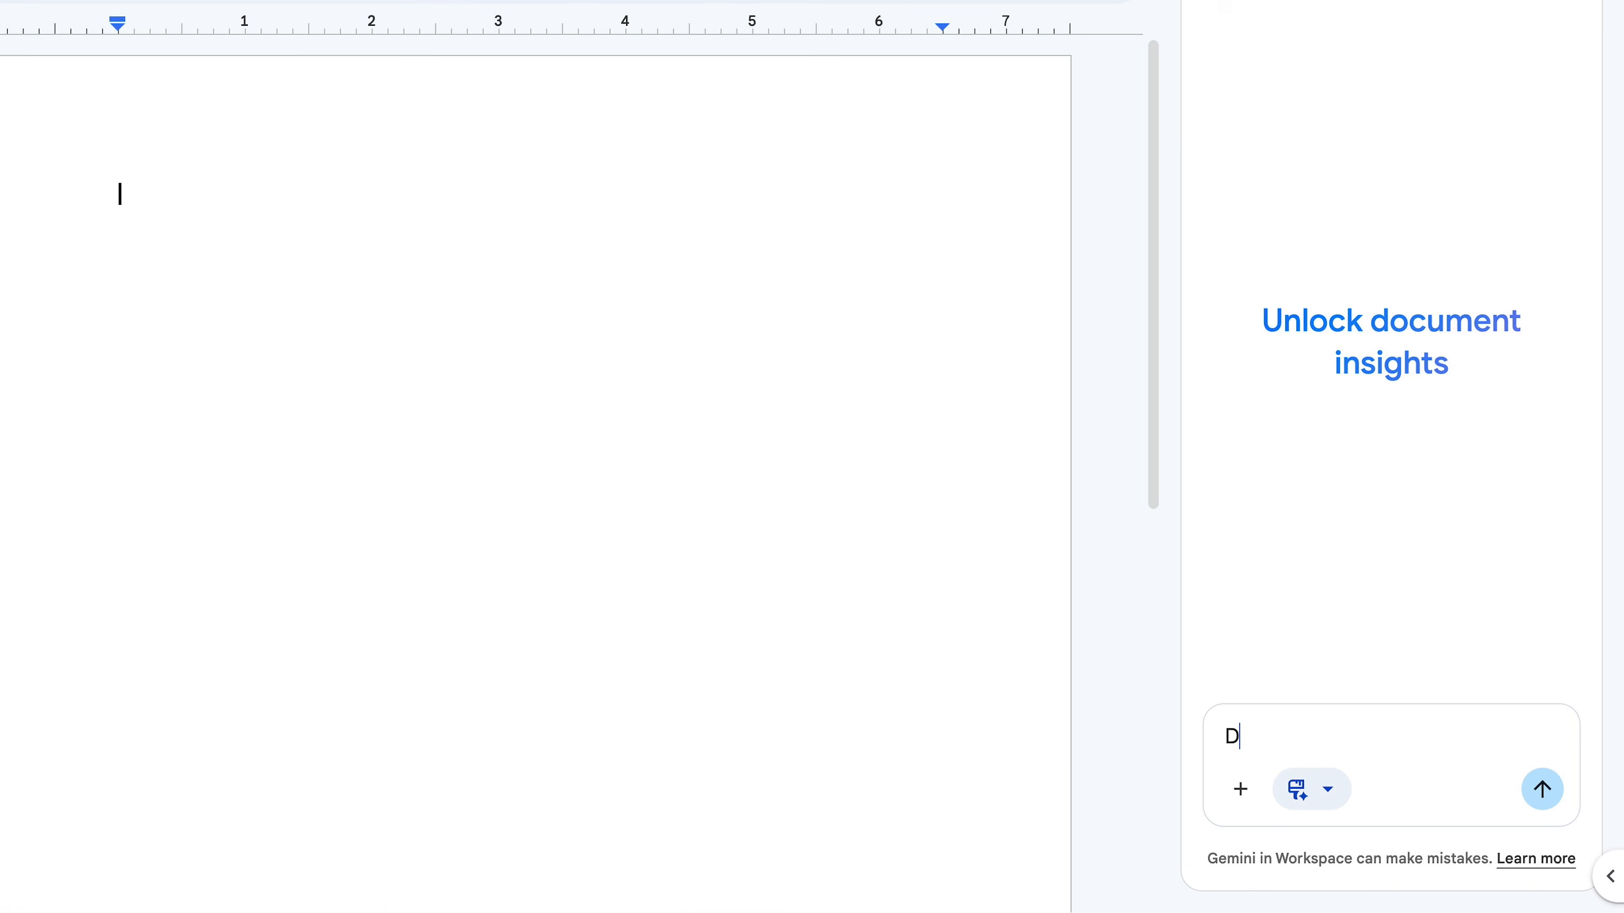
{"action": "type", "text": "raft an on-b"}
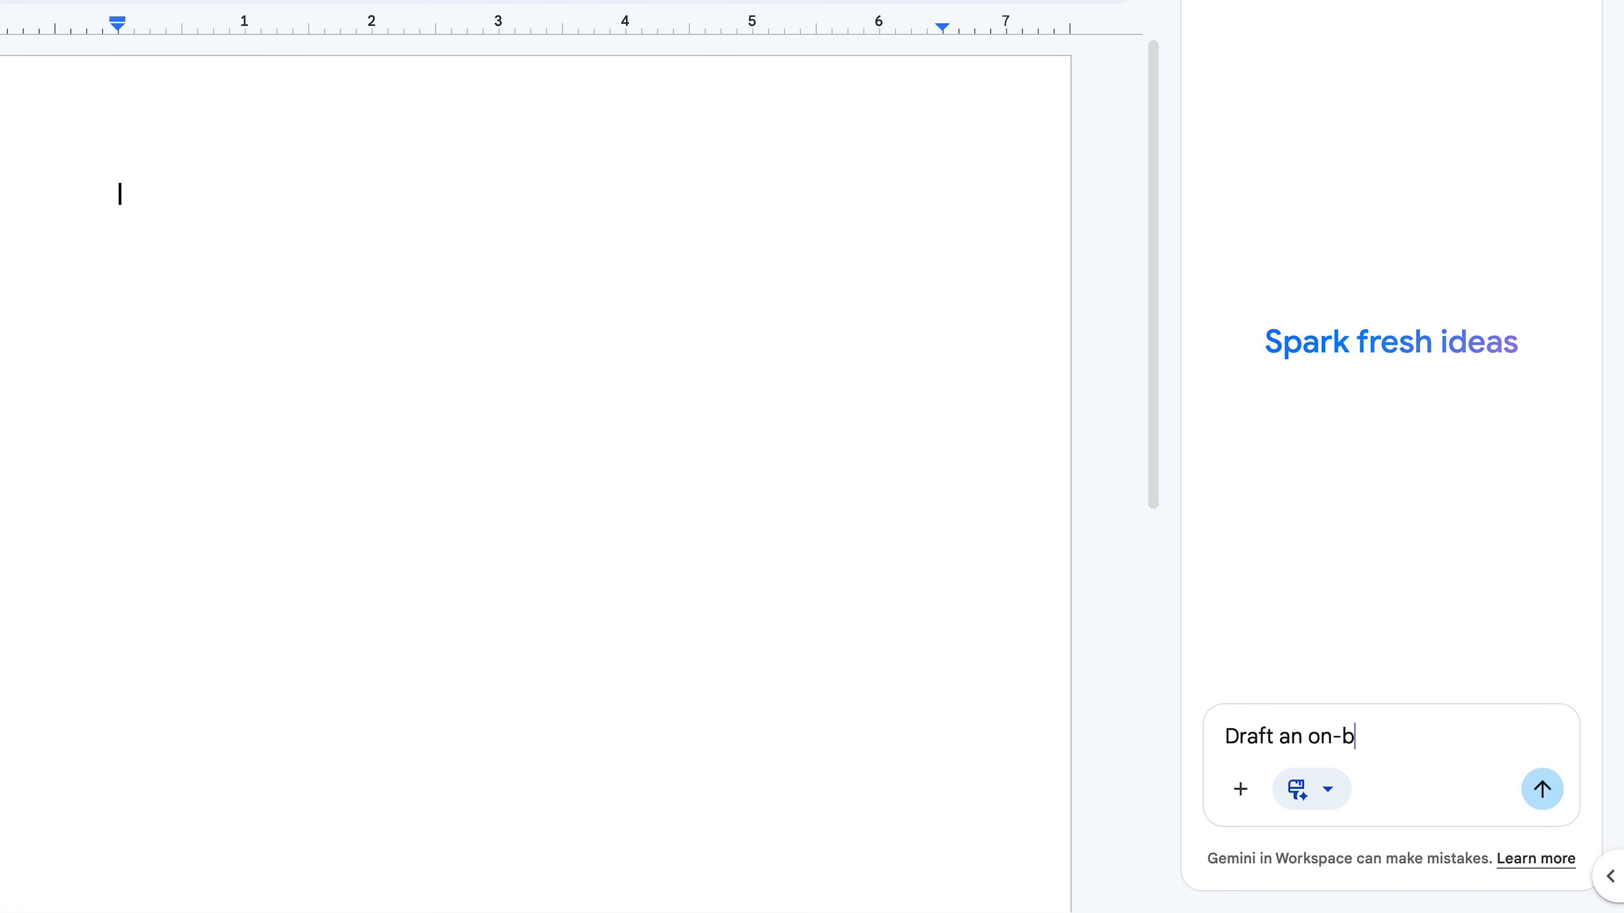
{"action": "type", "text": "oarding checklist for new employees, showing the most important policies, marketing guidelines, and time-off po"}
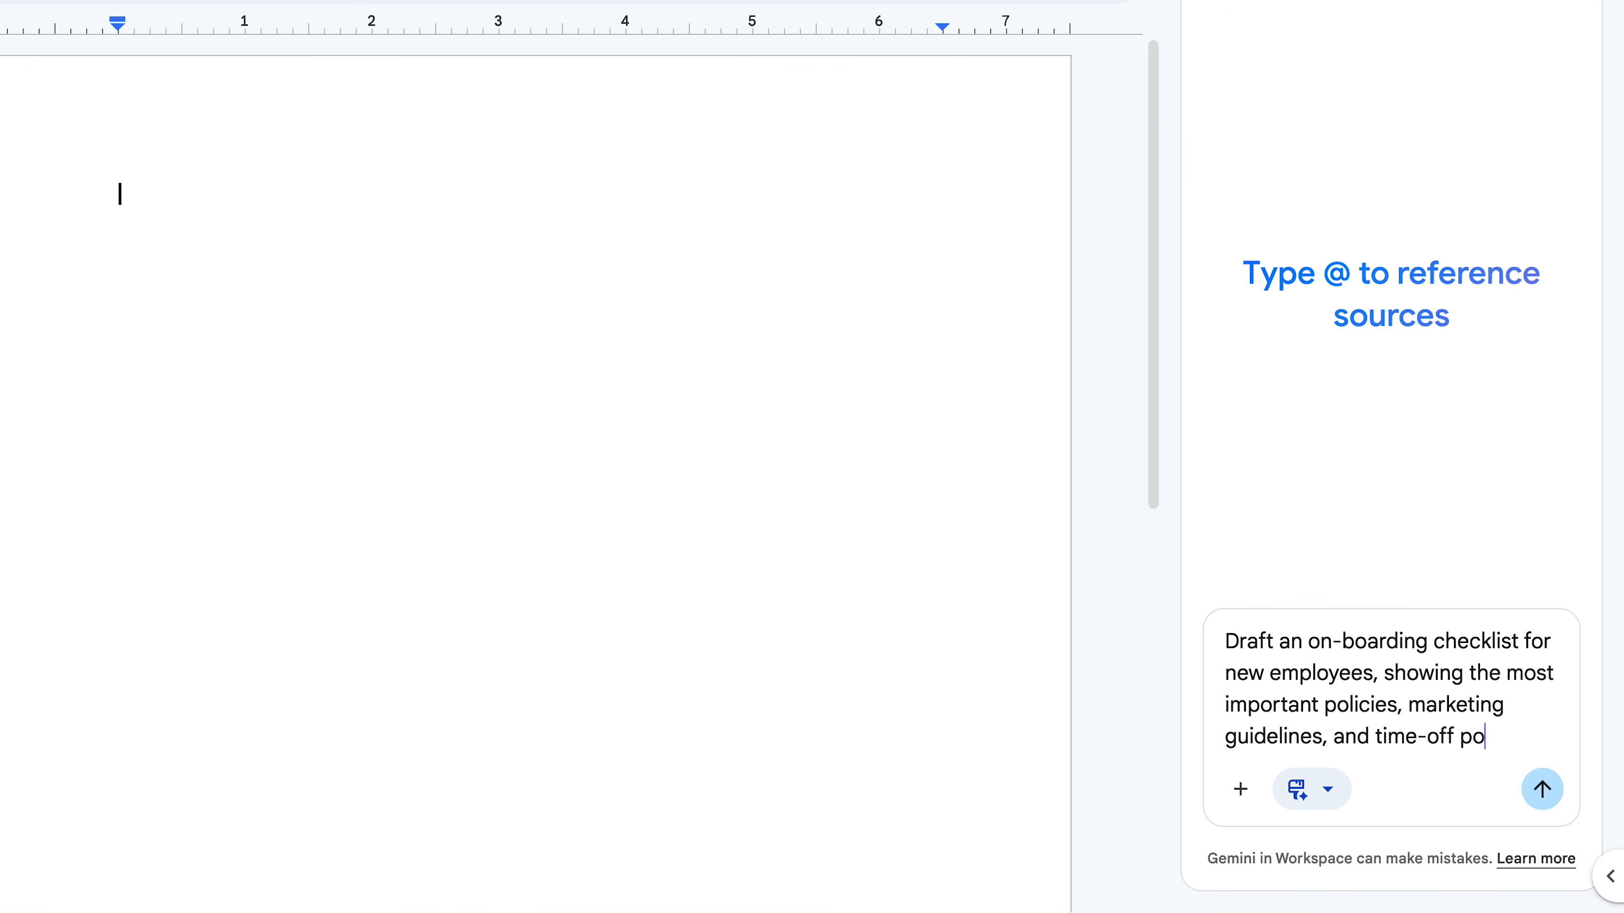
{"action": "type", "text": "licie"}
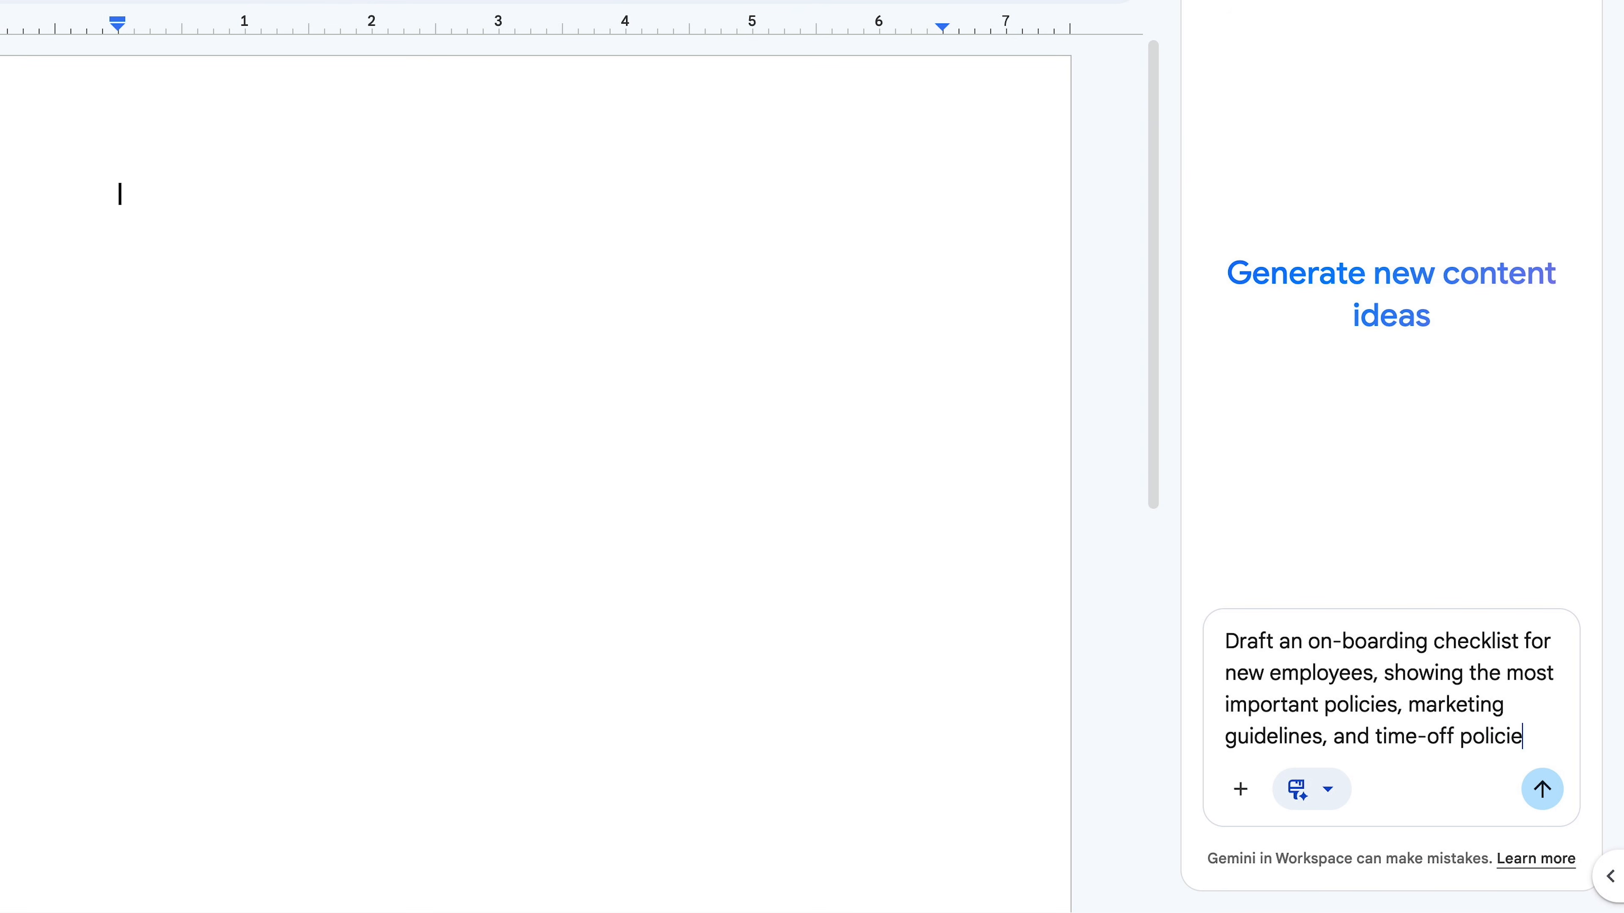
{"action": "type", "text": "s. Source information across various Colvento HR documents. Incu"}
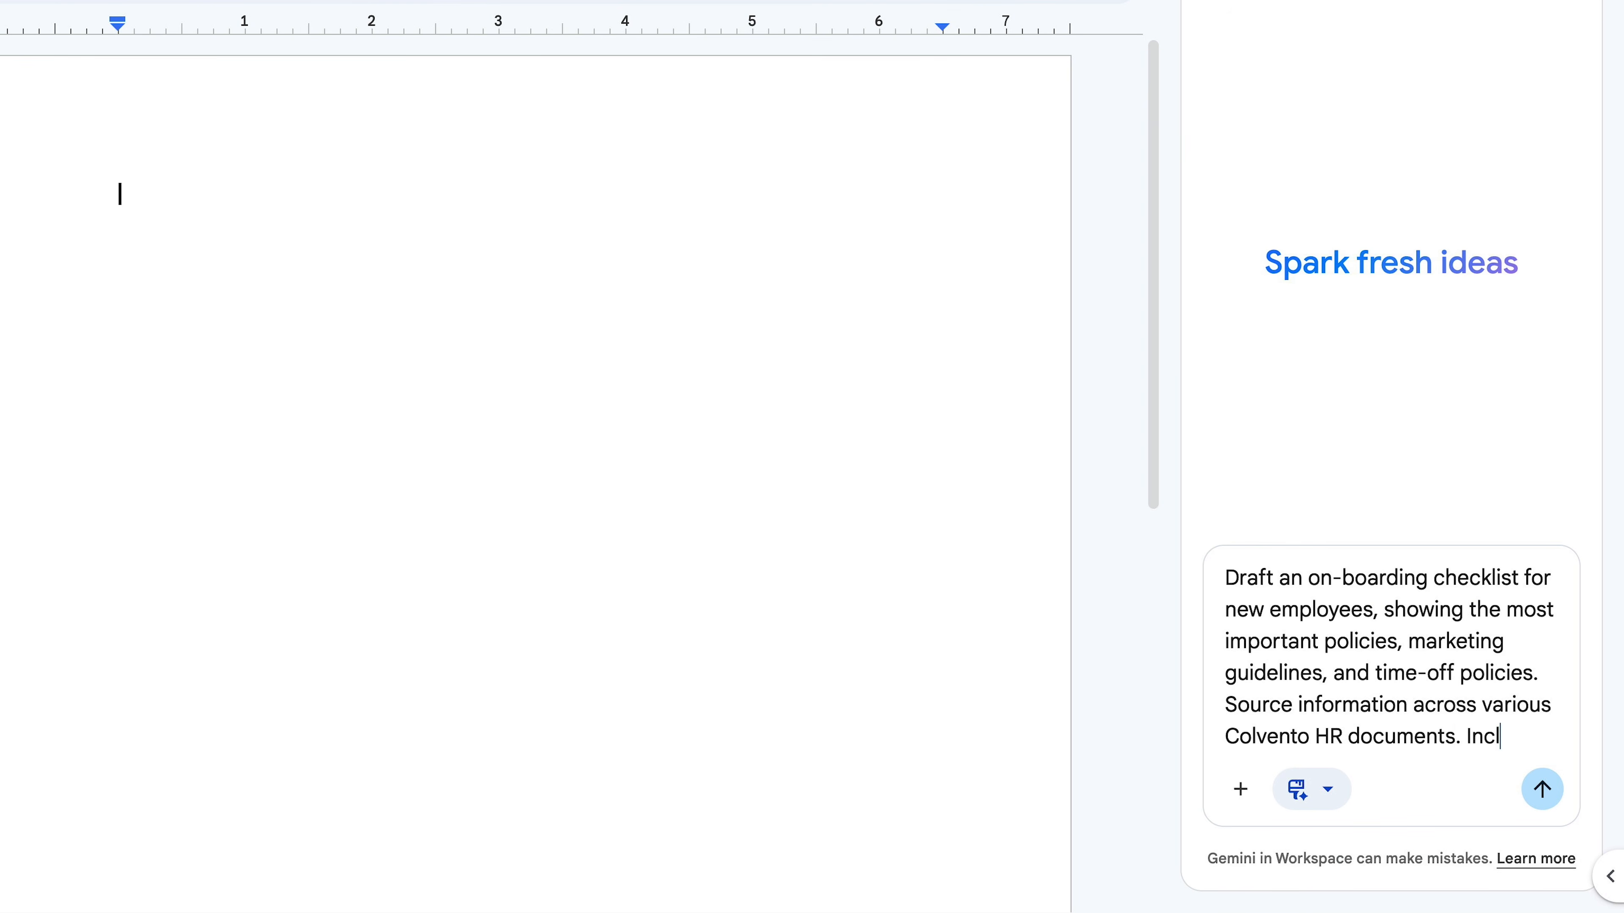
{"action": "type", "text": "any relevan"}
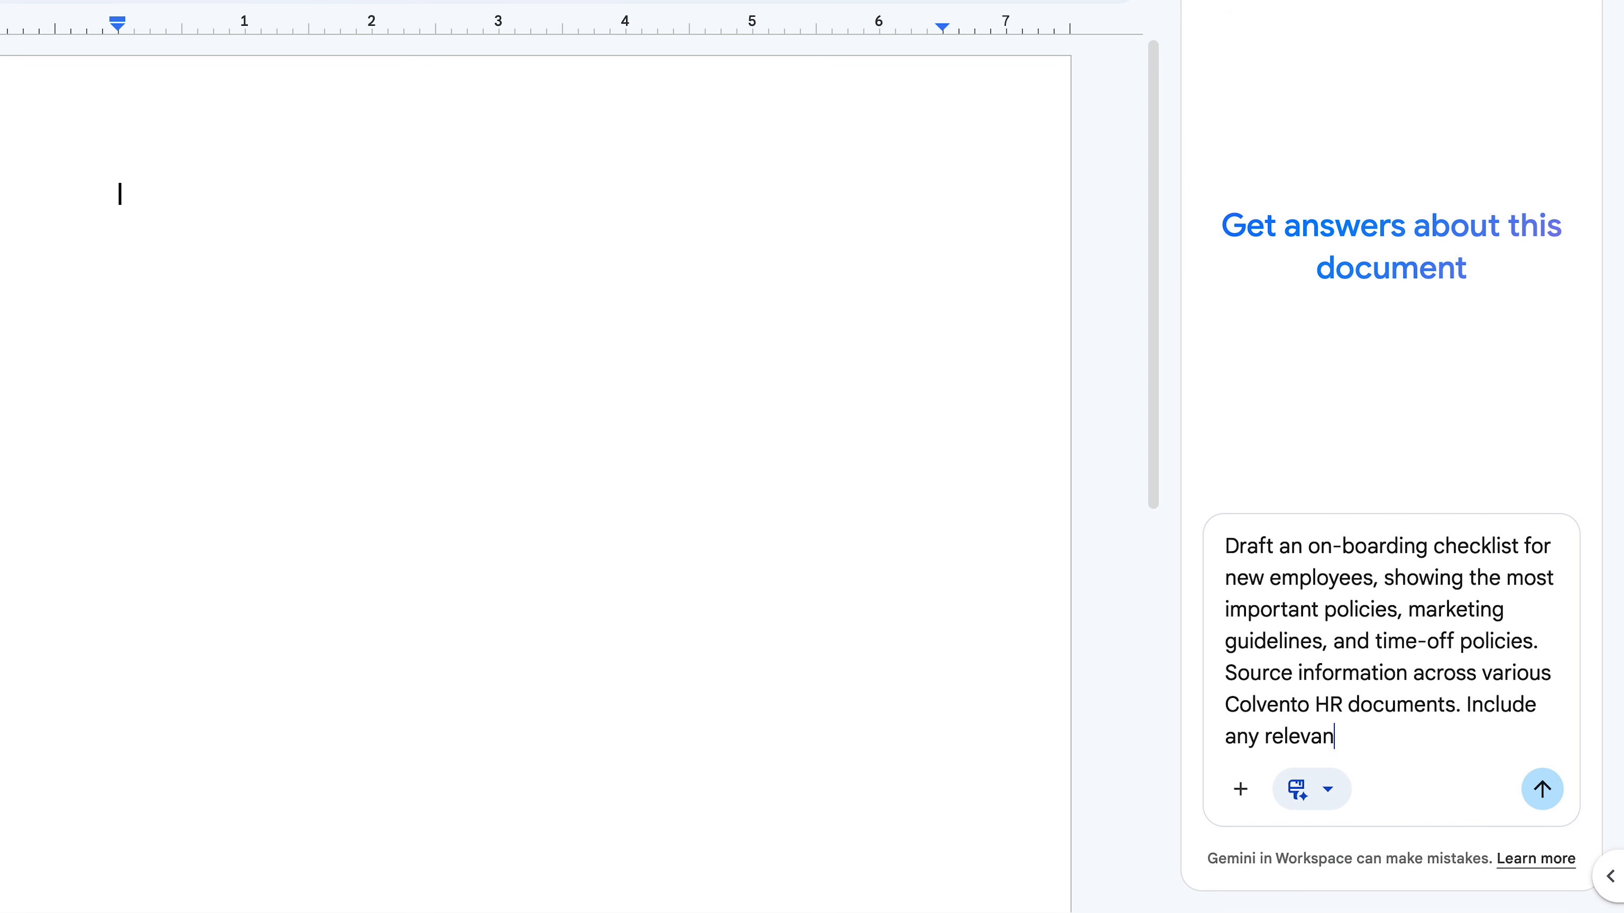
{"action": "type", "text": "from "}
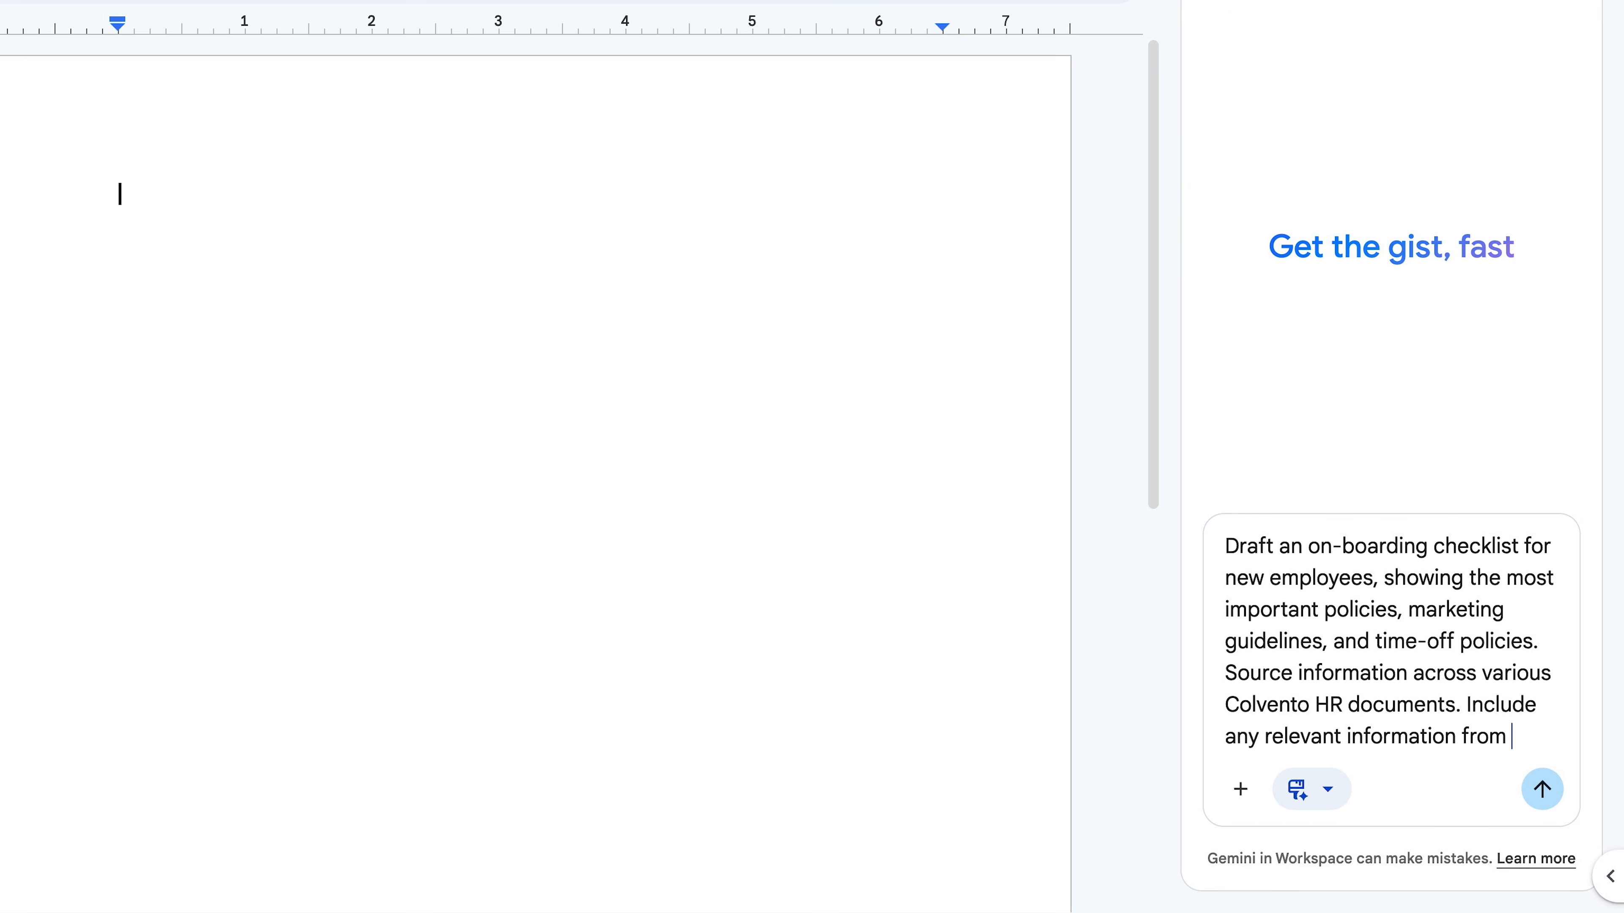
{"action": "type", "text": "my recent emai"}
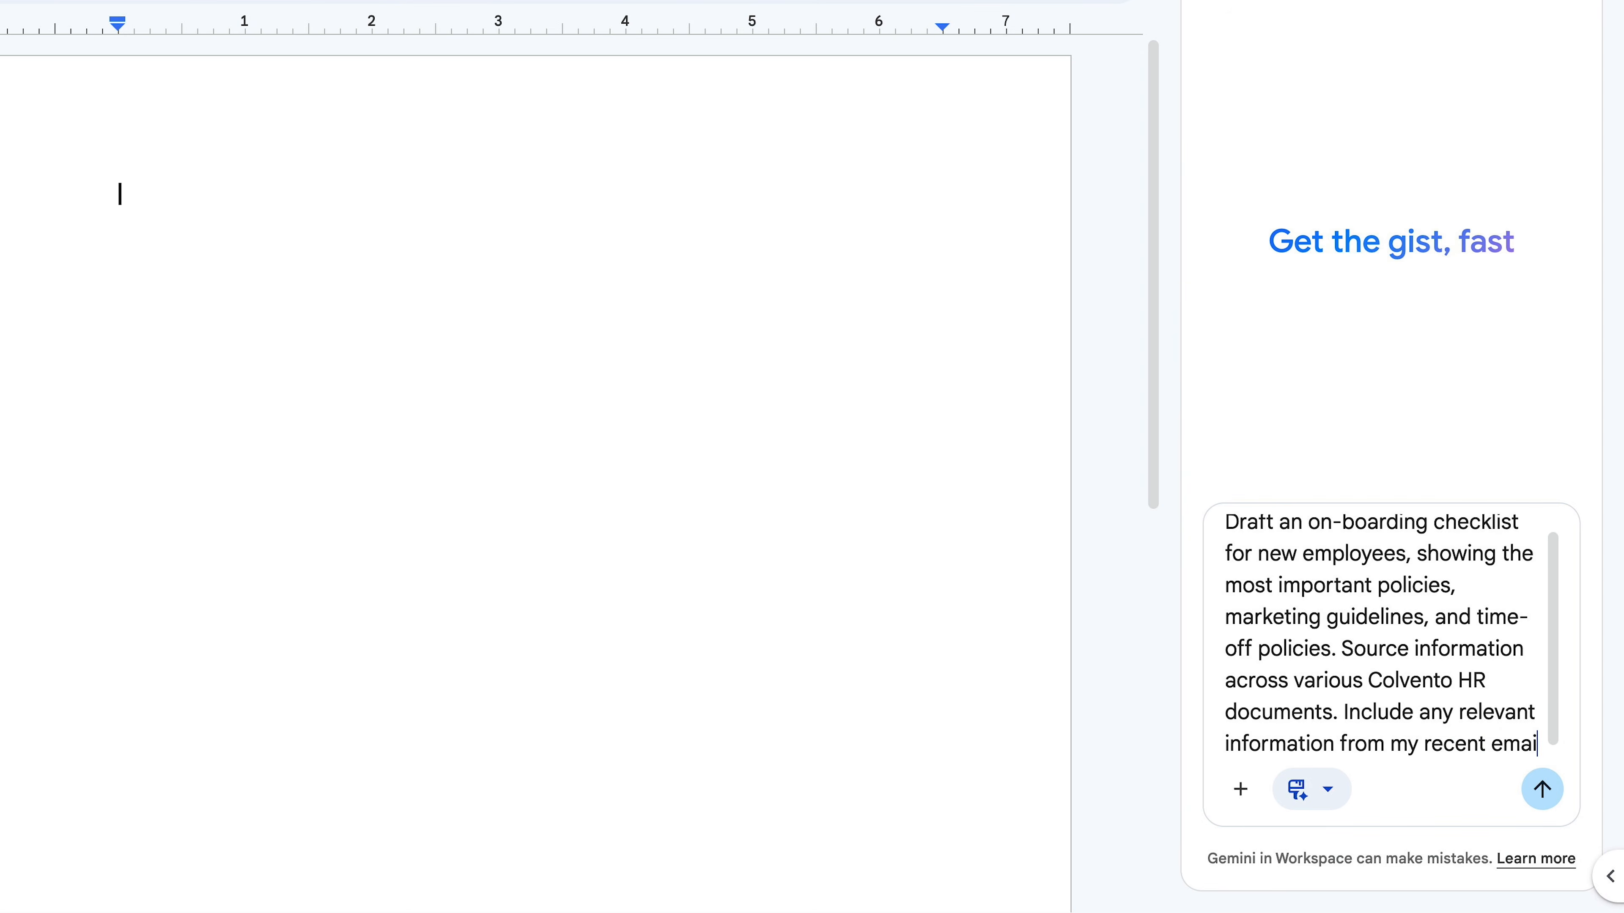
{"action": "type", "text": "ls"}
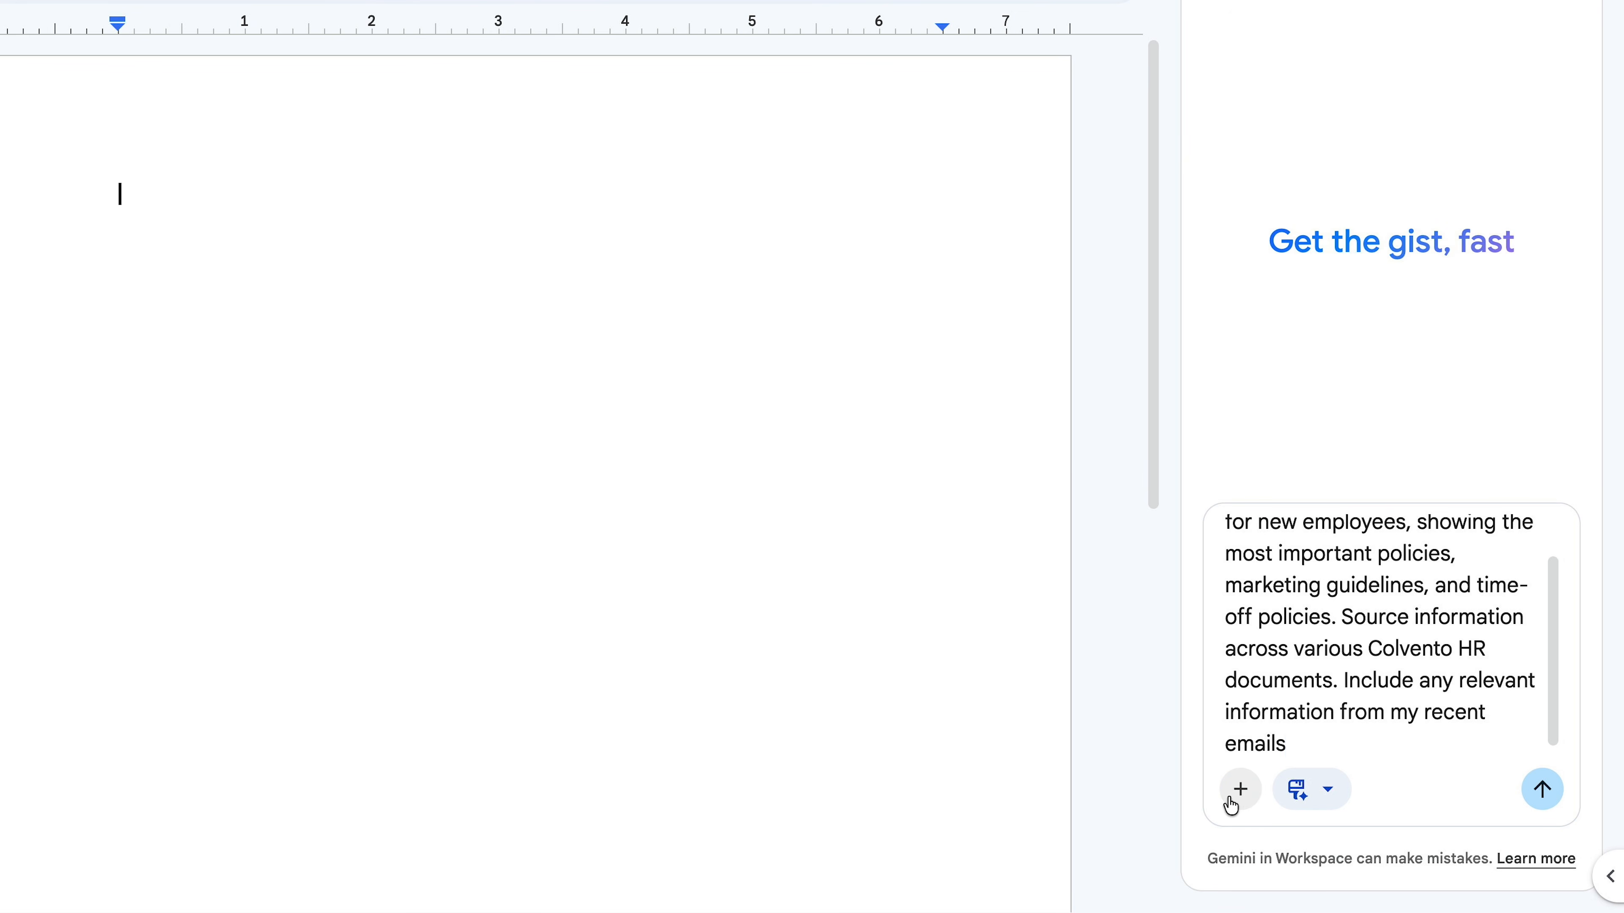
Check which sources Gemini can search for the checklist prompt and submit it
{"action": "left_click", "coordinate": [1240, 790]}
{"action": "mouse_move", "coordinate": [1465, 729]}
{"action": "left_click", "coordinate": [1102, 841]}
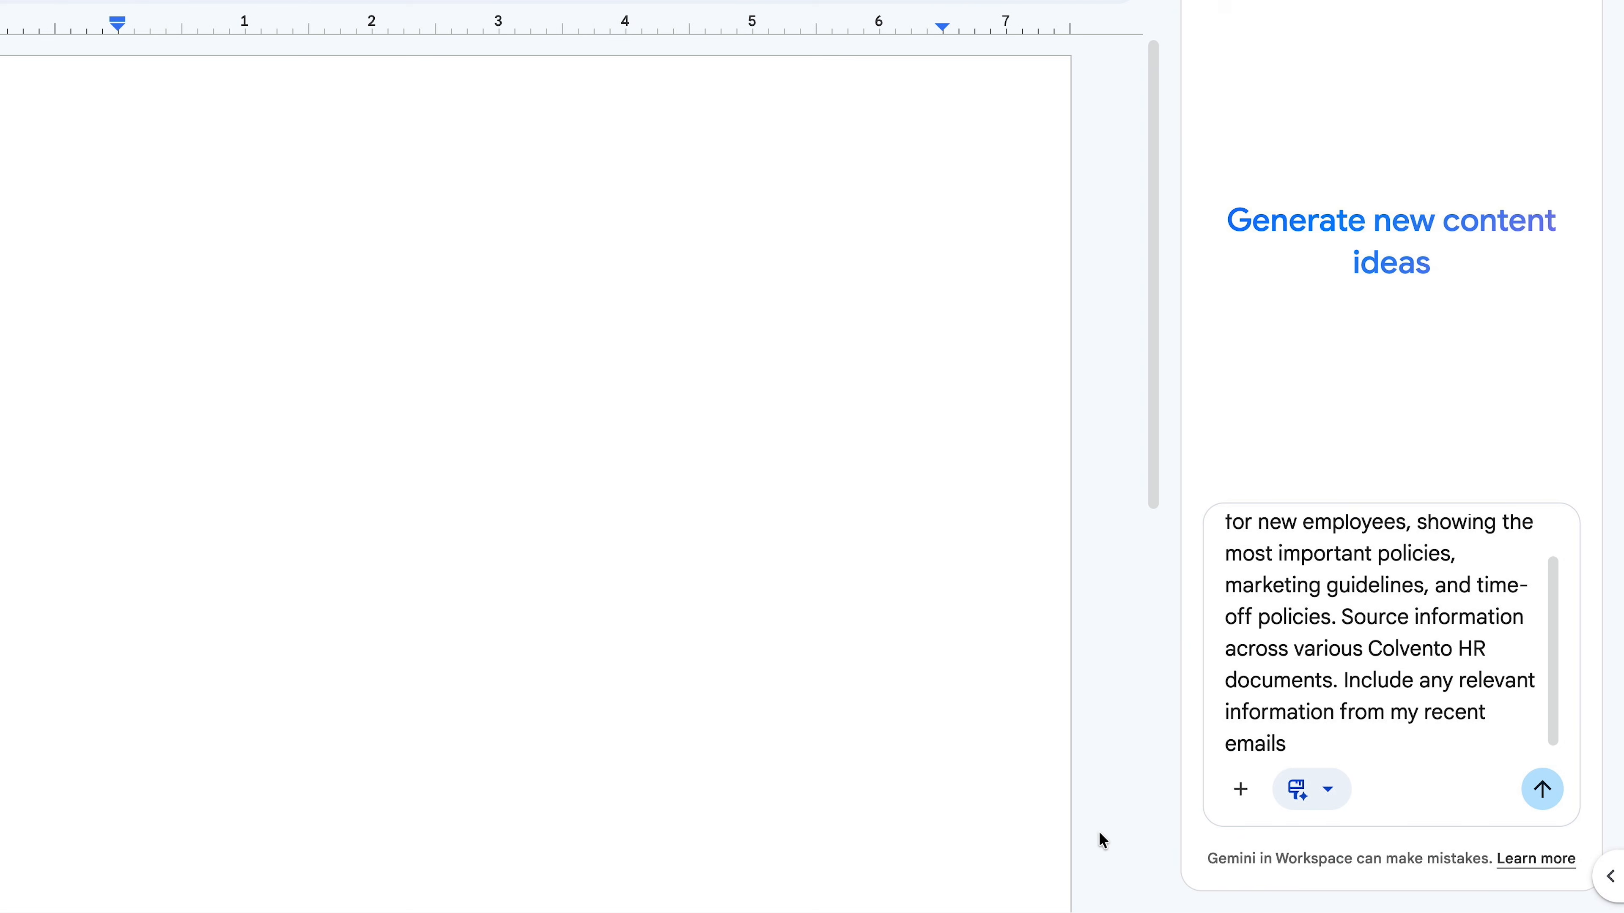
{"action": "left_click", "coordinate": [1542, 789]}
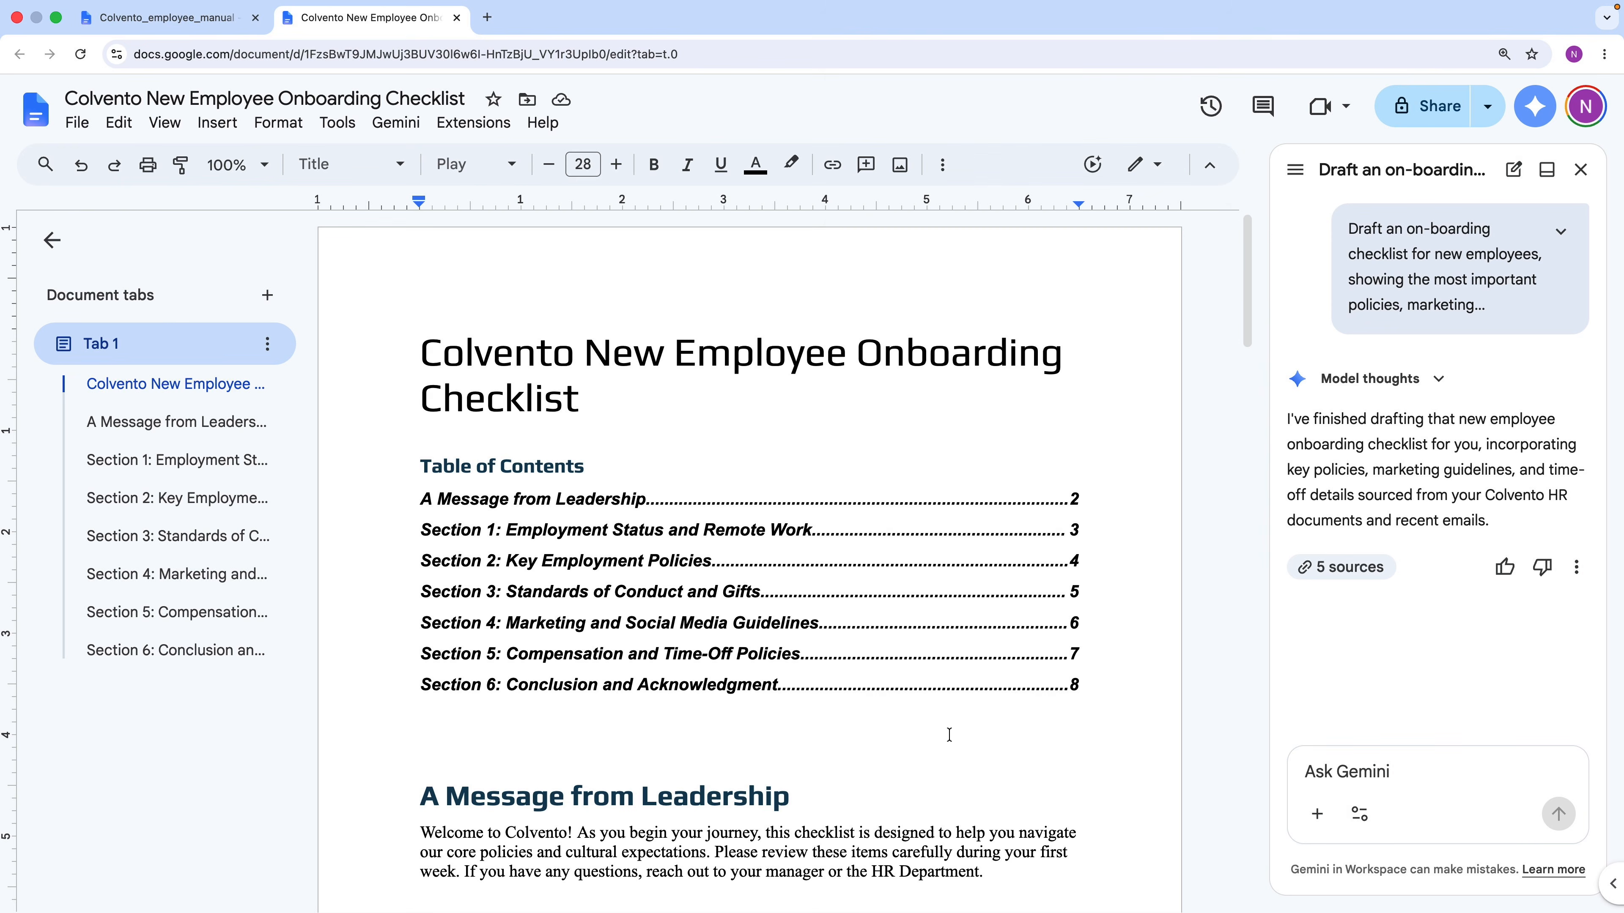
Review the generated onboarding checklist through to its last section and examine the sources Gemini used
{"action": "scroll", "coordinate": [949, 734], "scroll_direction": "down", "scroll_amount": 20}
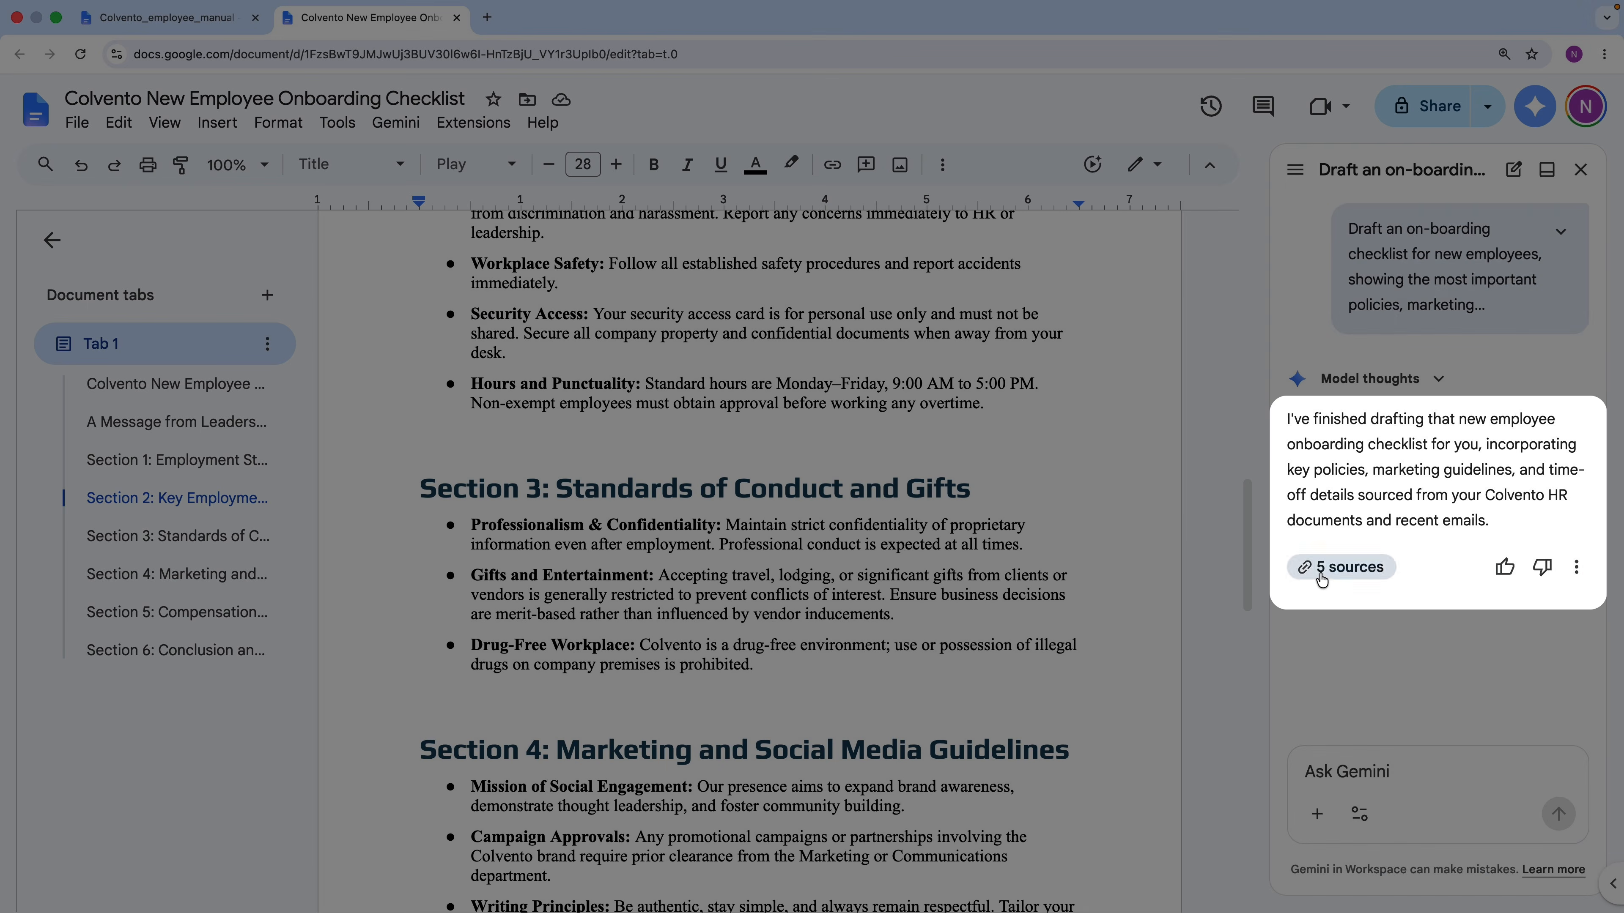
{"action": "left_click", "coordinate": [1341, 567]}
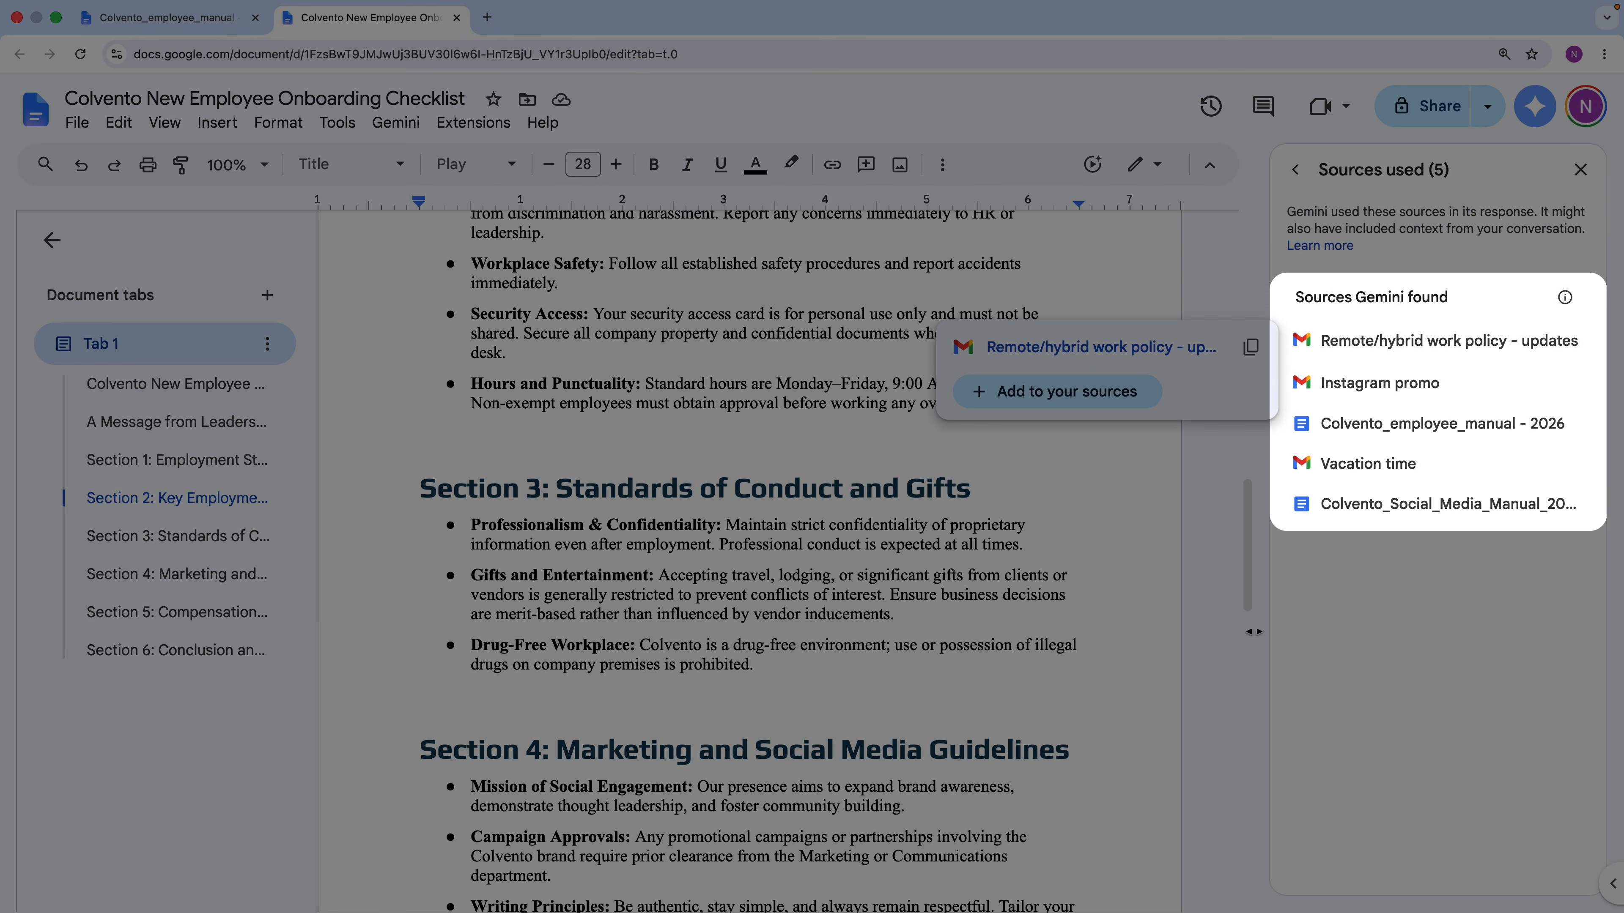
{"action": "left_click", "coordinate": [1215, 686]}
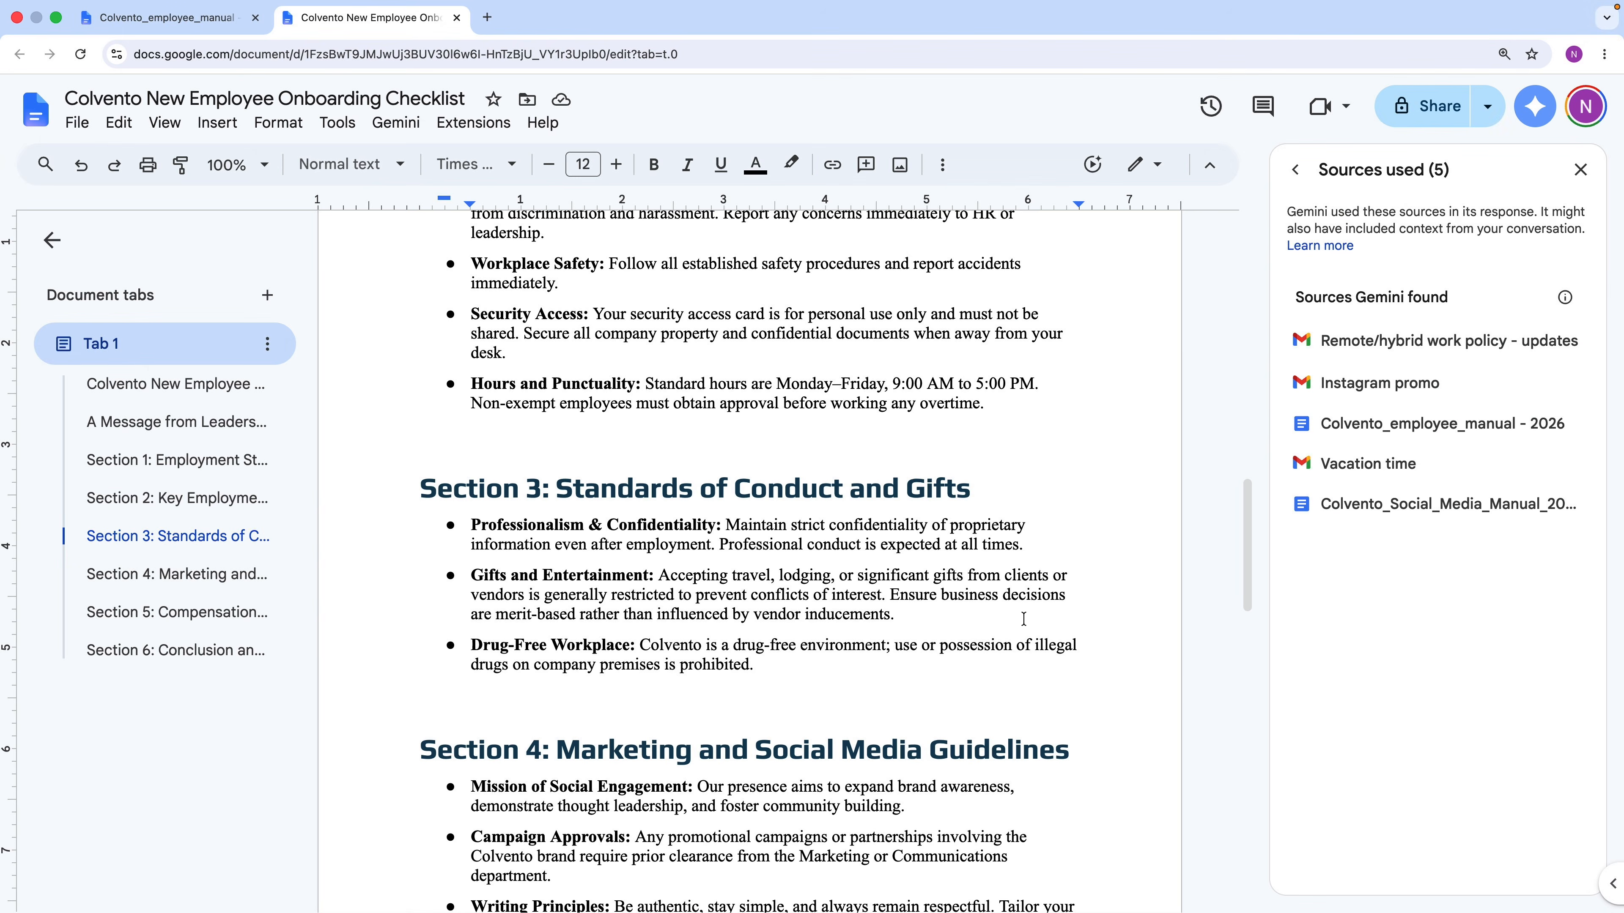
{"action": "scroll", "coordinate": [1024, 619], "scroll_direction": "down", "scroll_amount": 20}
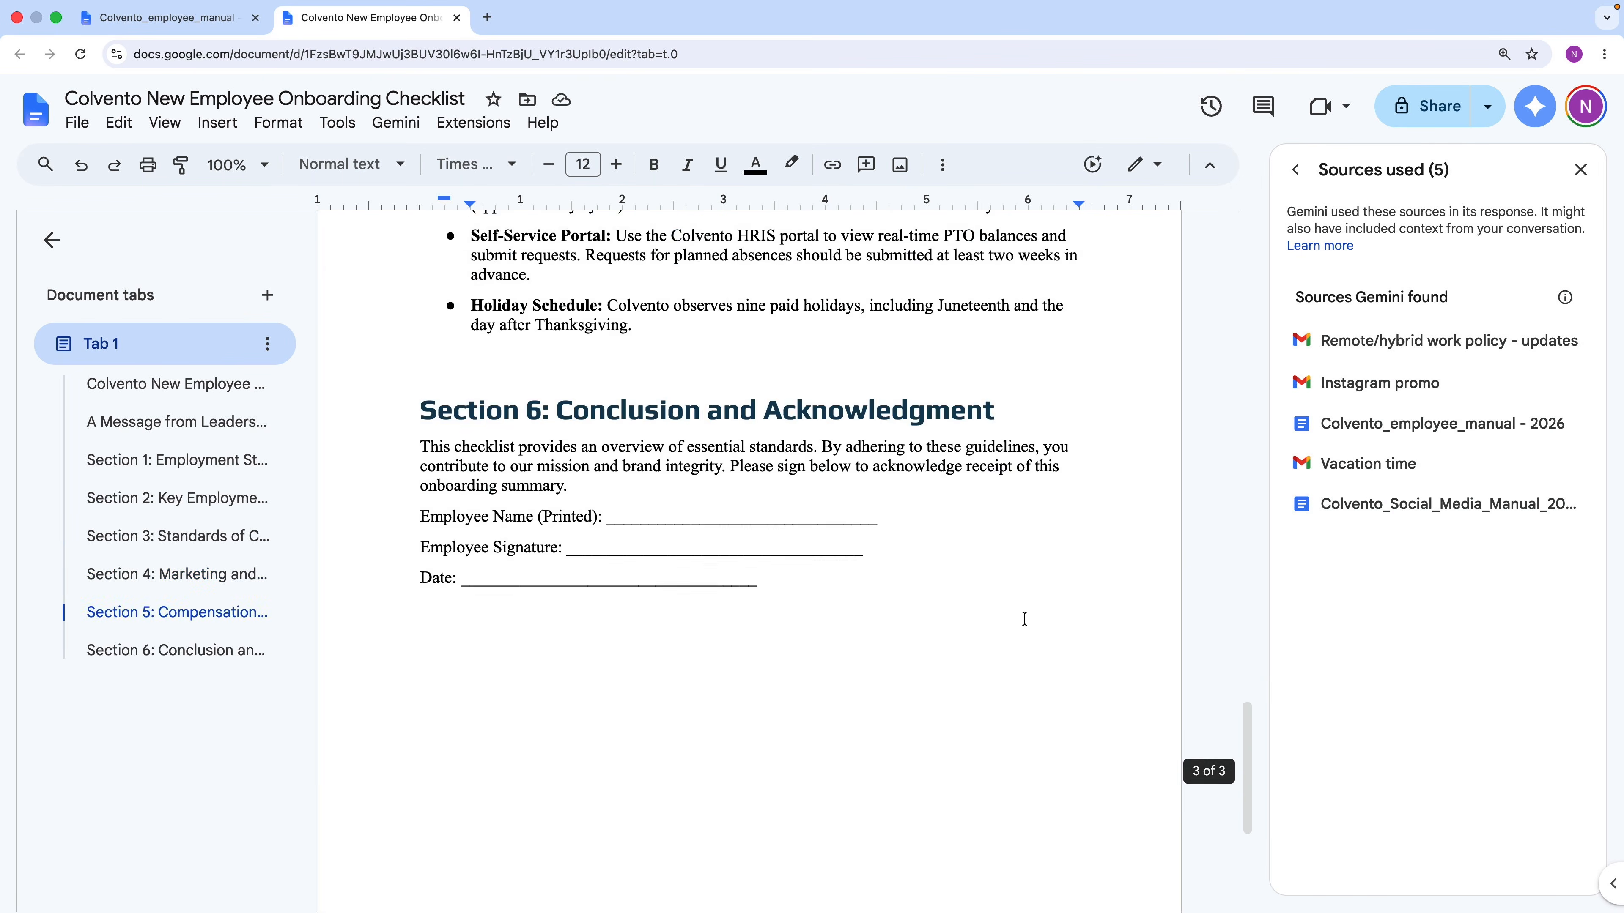
{"action": "scroll", "coordinate": [1023, 619], "scroll_direction": "down", "scroll_amount": 4}
{"action": "scroll", "coordinate": [1023, 619], "scroll_direction": "up", "scroll_amount": 20}
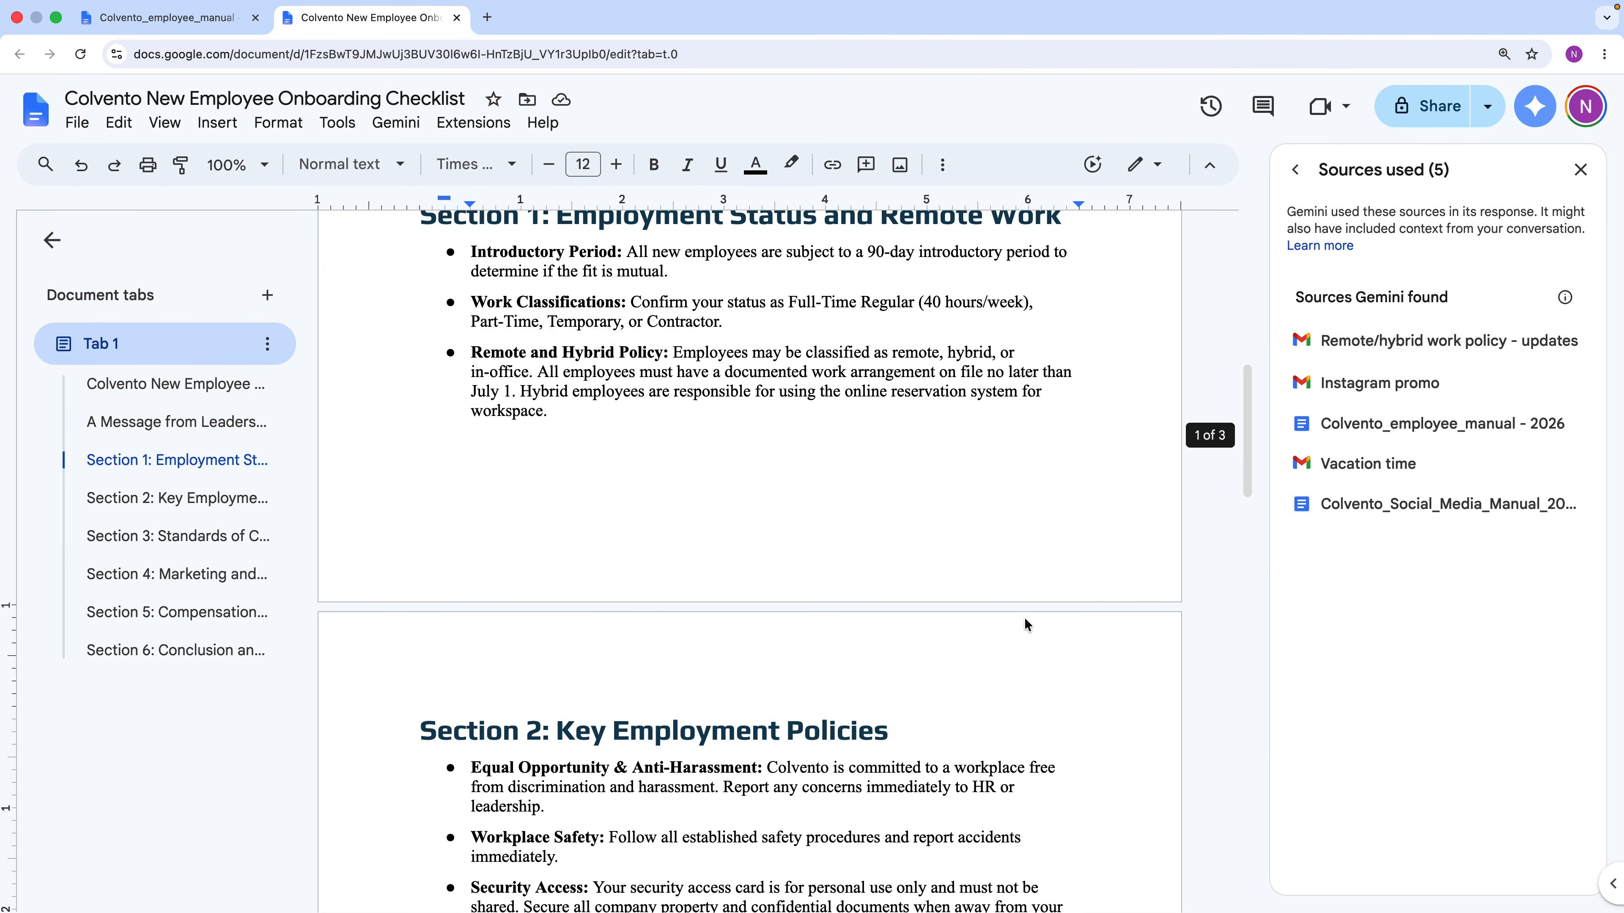
{"action": "scroll", "coordinate": [1025, 619], "scroll_direction": "up", "scroll_amount": 8}
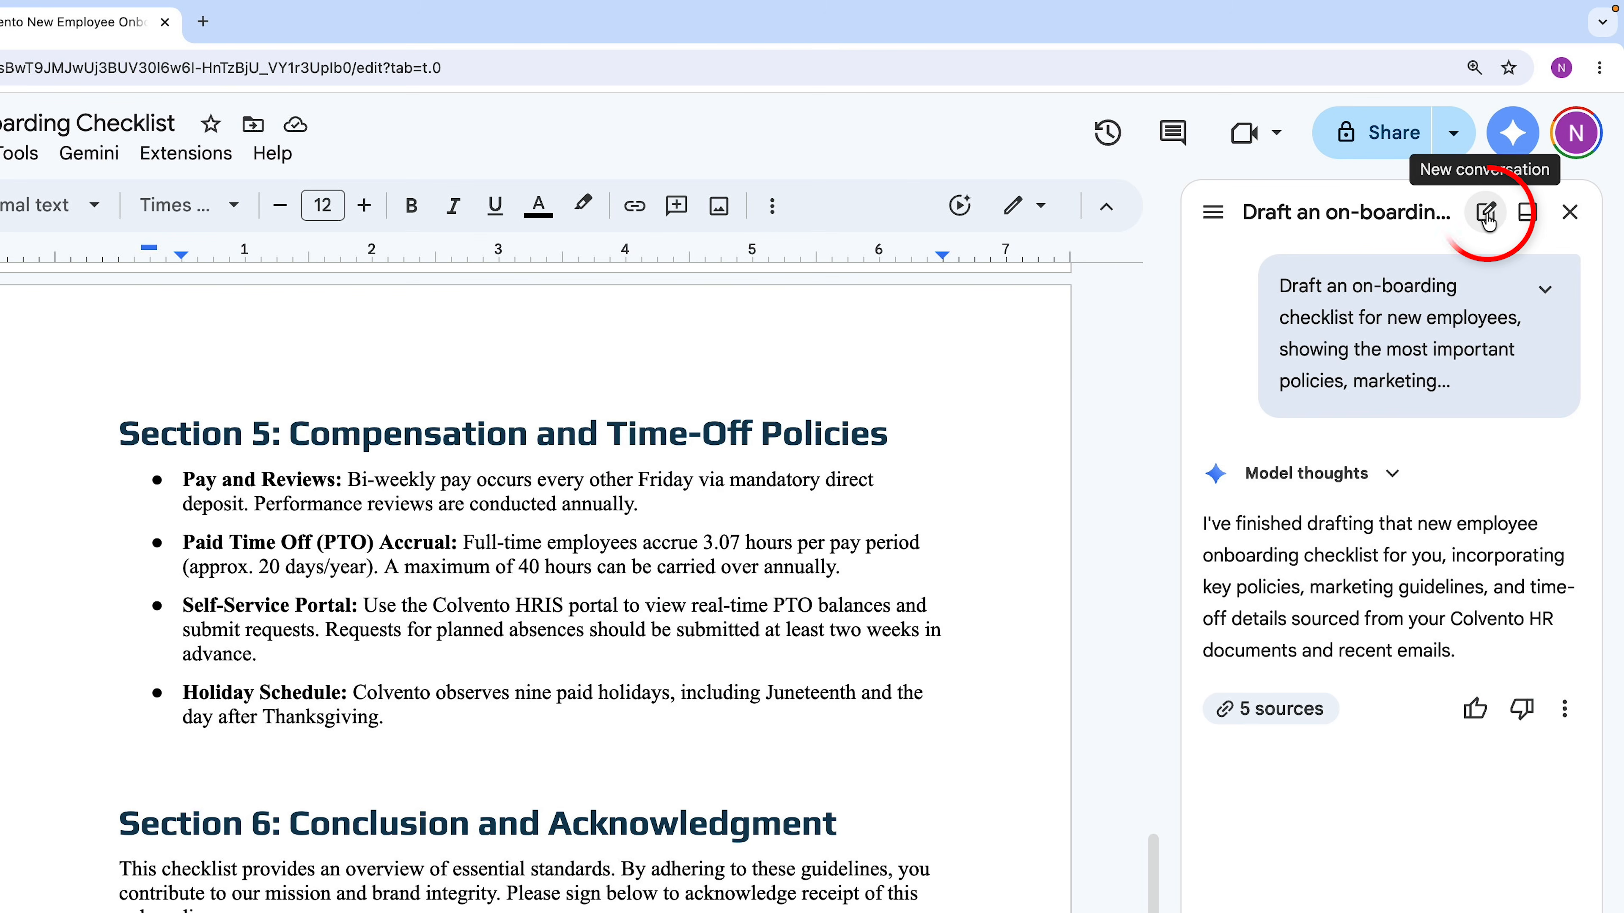
In a new Gemini conversation, create an image: an infographic that illustrates the additional PTO tiers, as explained in the Vacation Accrual spreadsheet
{"action": "left_click", "coordinate": [1486, 215]}
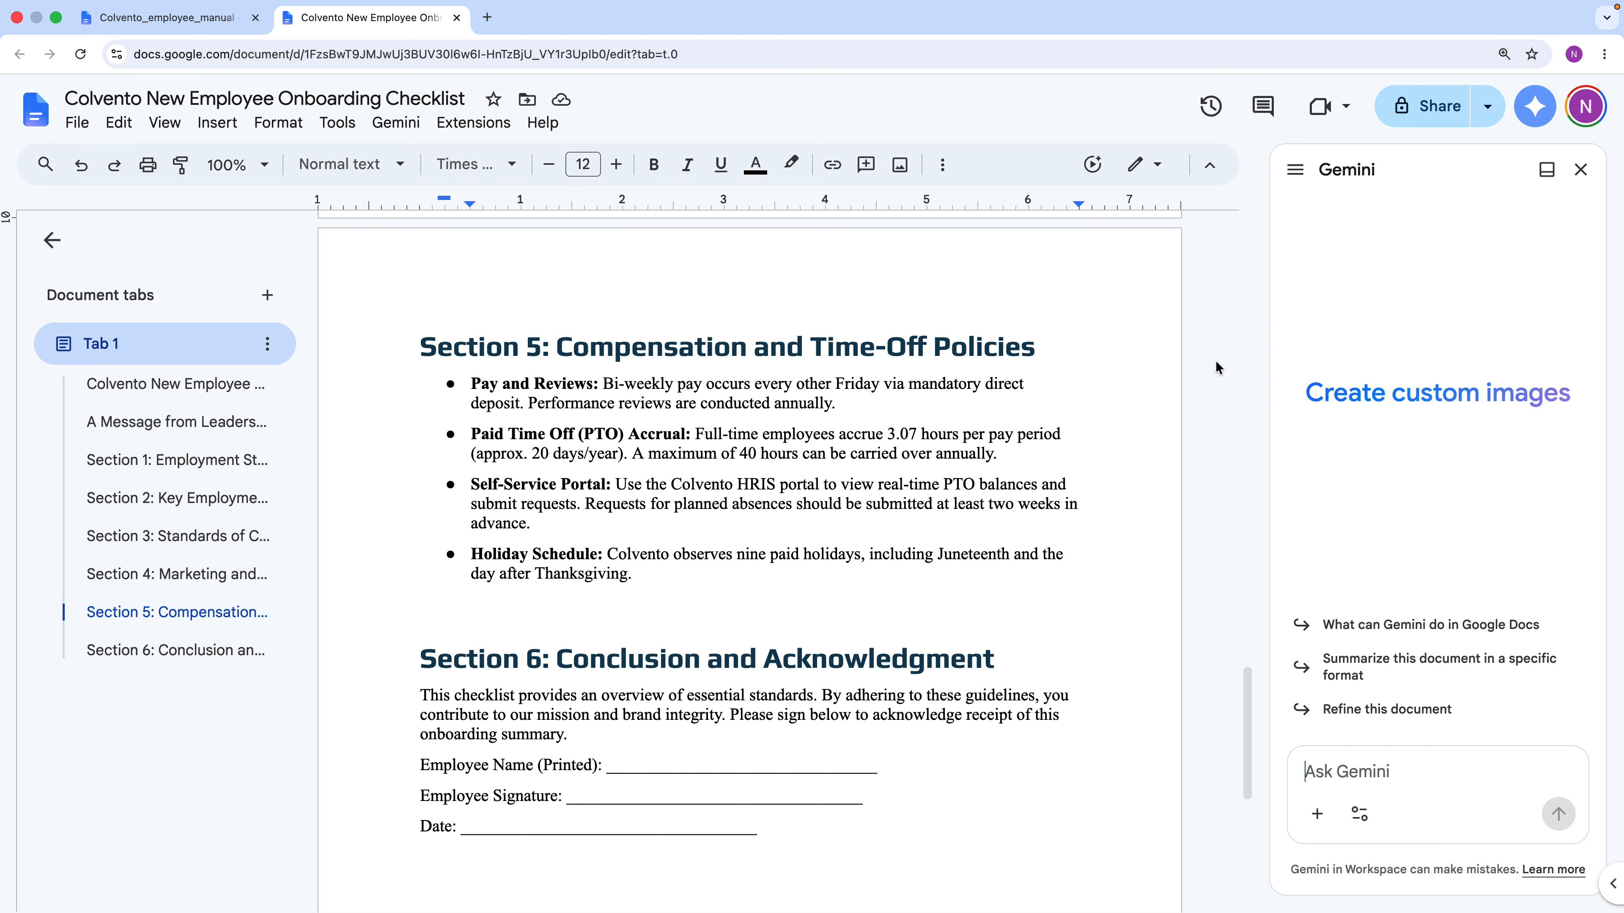
{"action": "left_click", "coordinate": [1359, 814]}
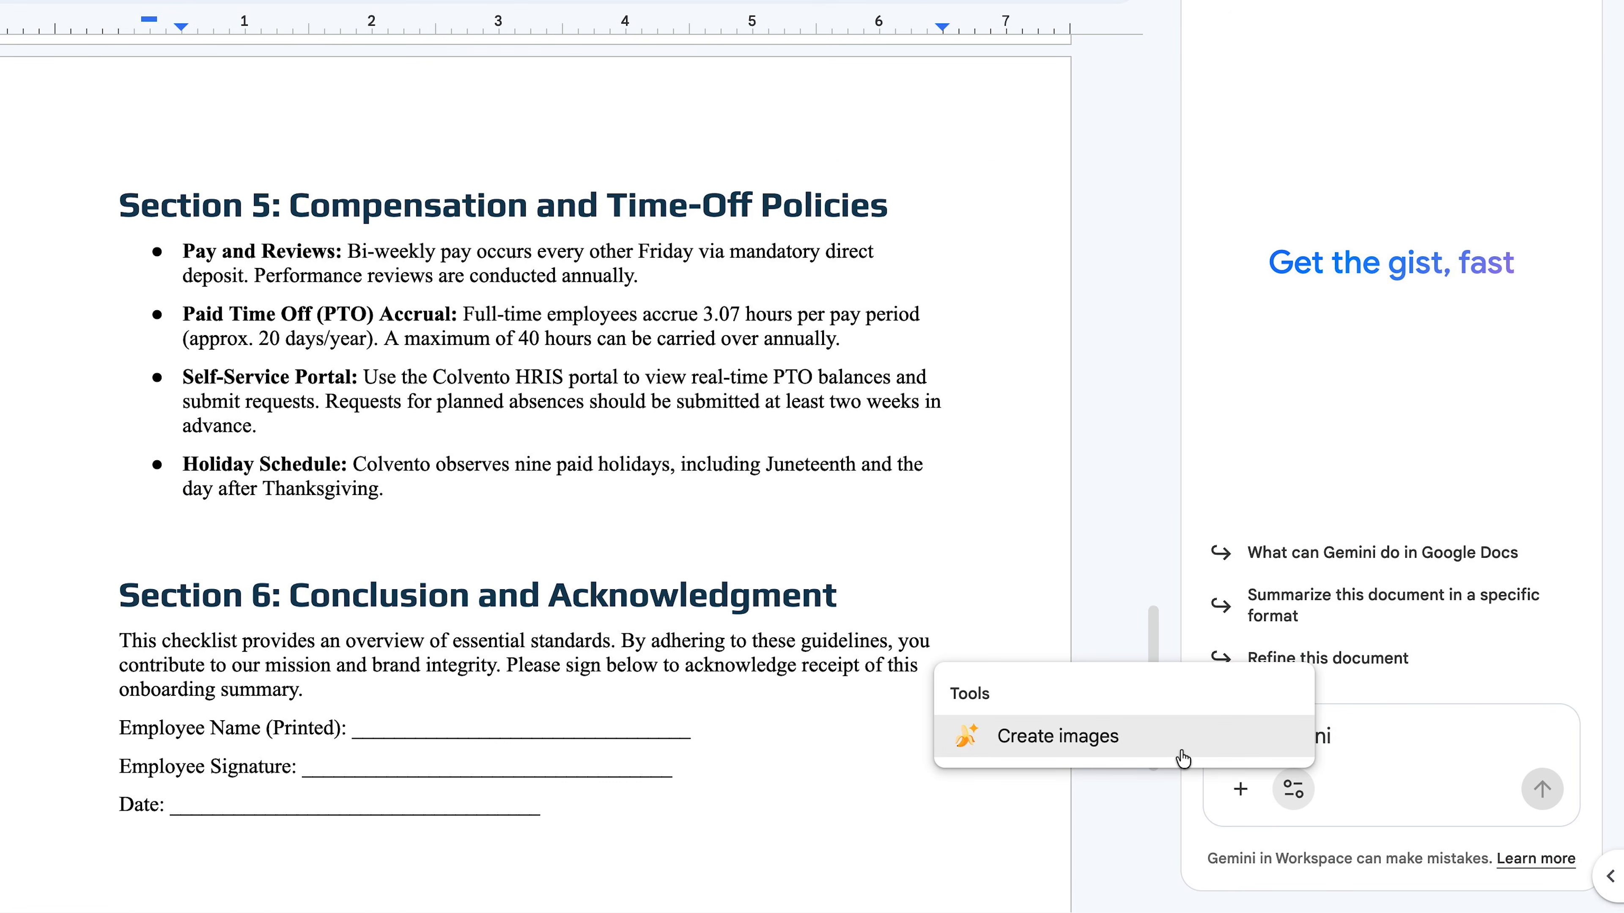
{"action": "left_click", "coordinate": [1183, 758]}
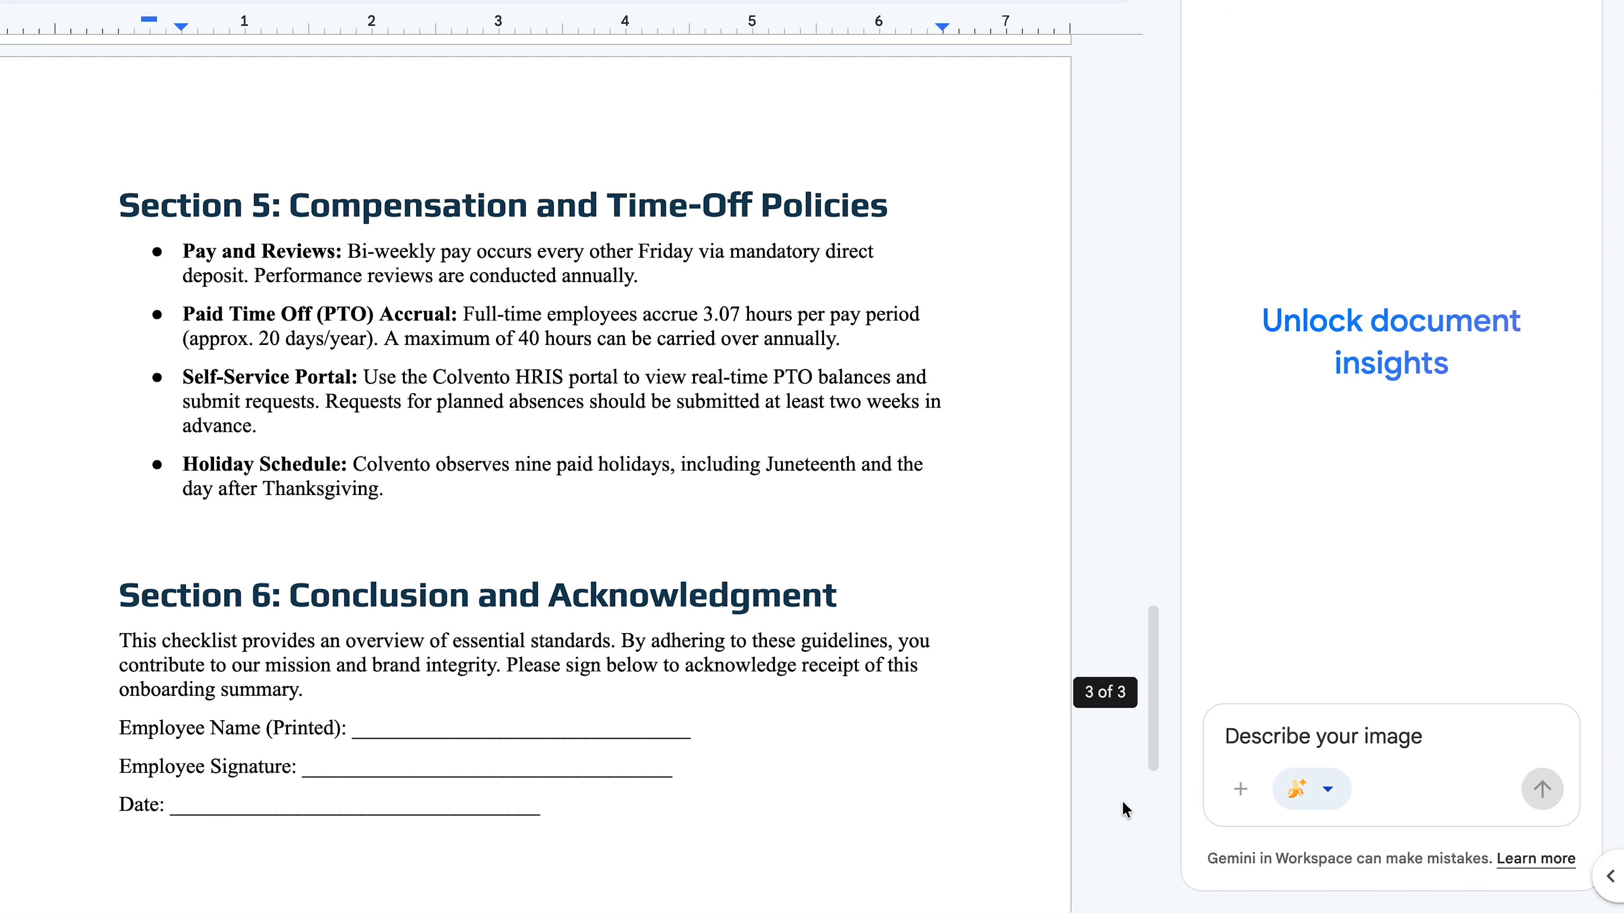
{"action": "type", "text": "An infographic that illustrates the additional PTO tiers, as explained in the Vacation Accrual spreadsheet."}
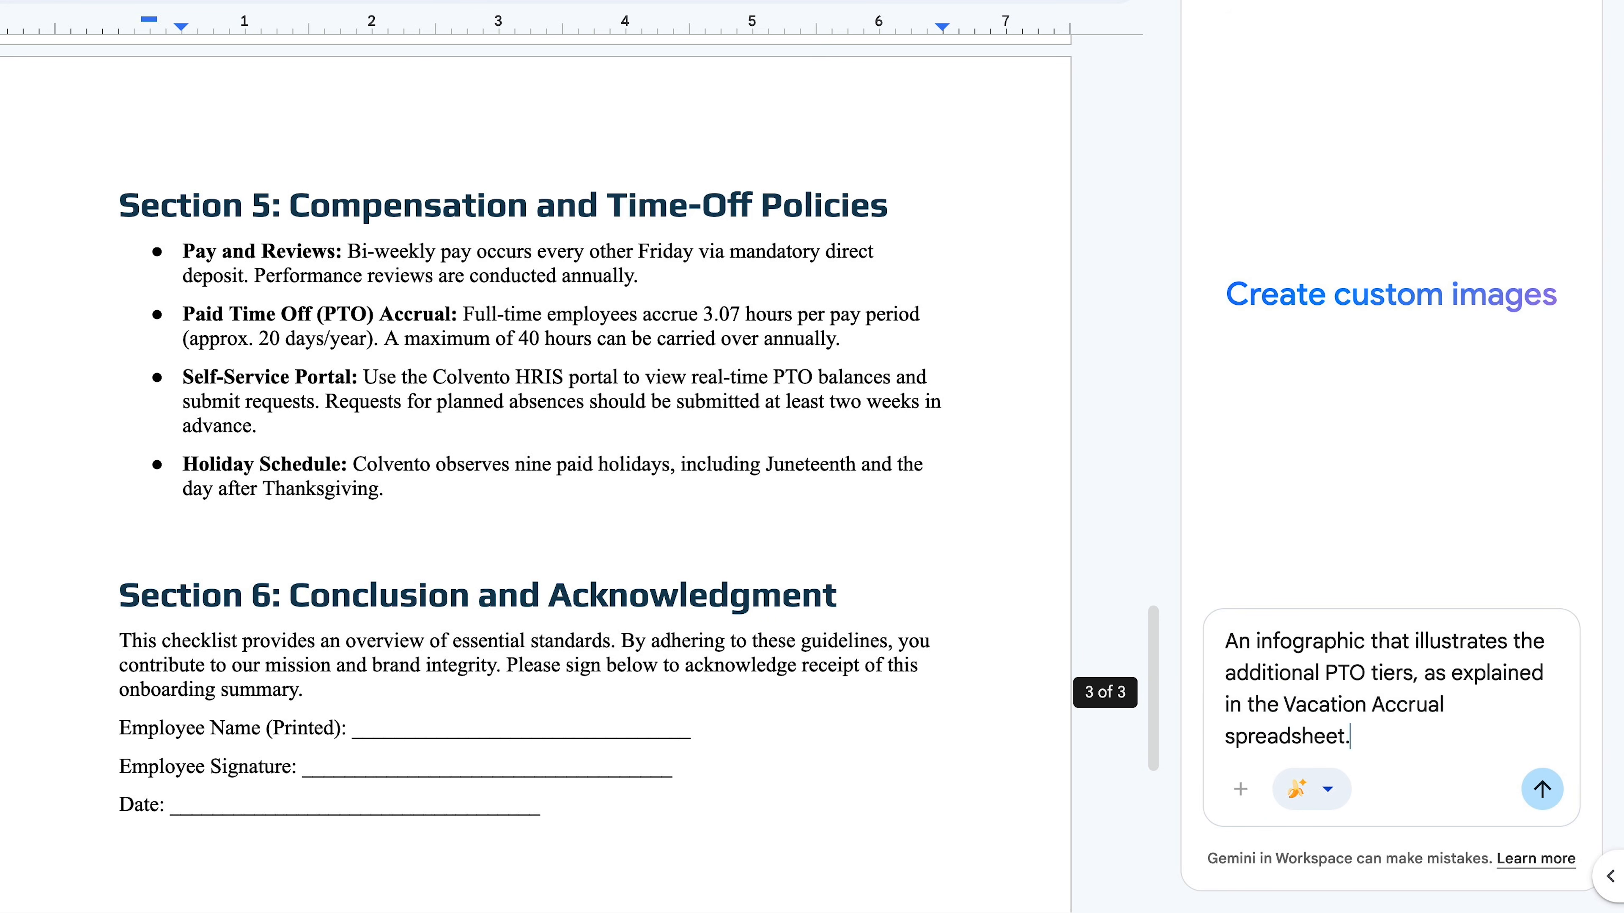
{"action": "key", "text": "Return"}
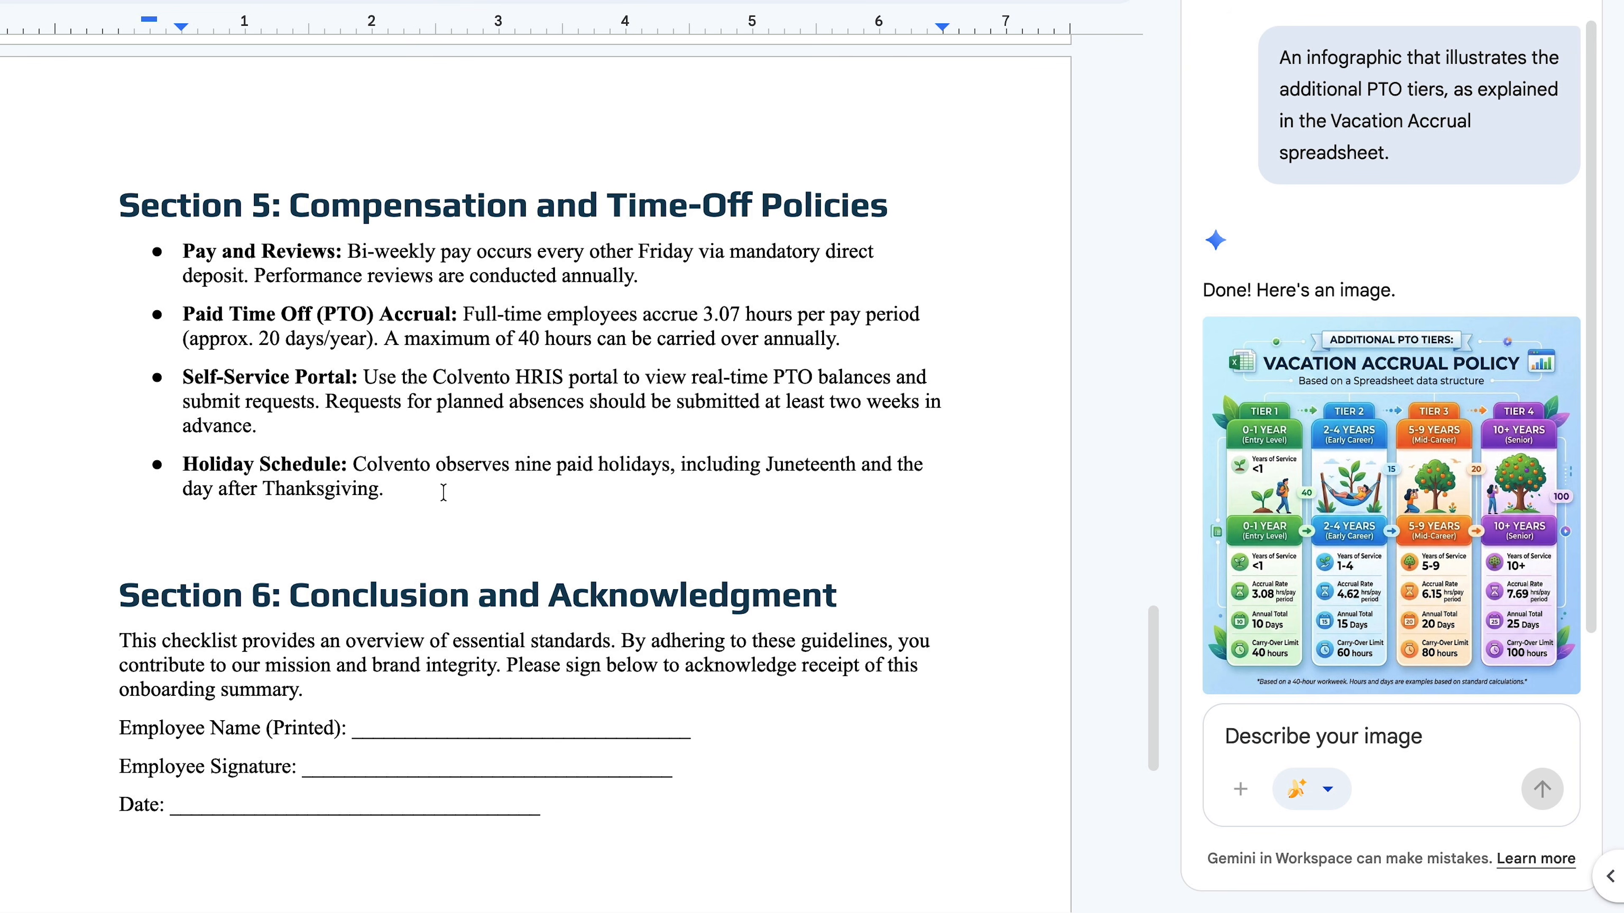
Insert the generated infographic on a new line below the Holiday Schedule bullet in Section 5
{"action": "left_click", "coordinate": [445, 493]}
{"action": "key", "text": "Return"}
{"action": "key", "text": "Return"}
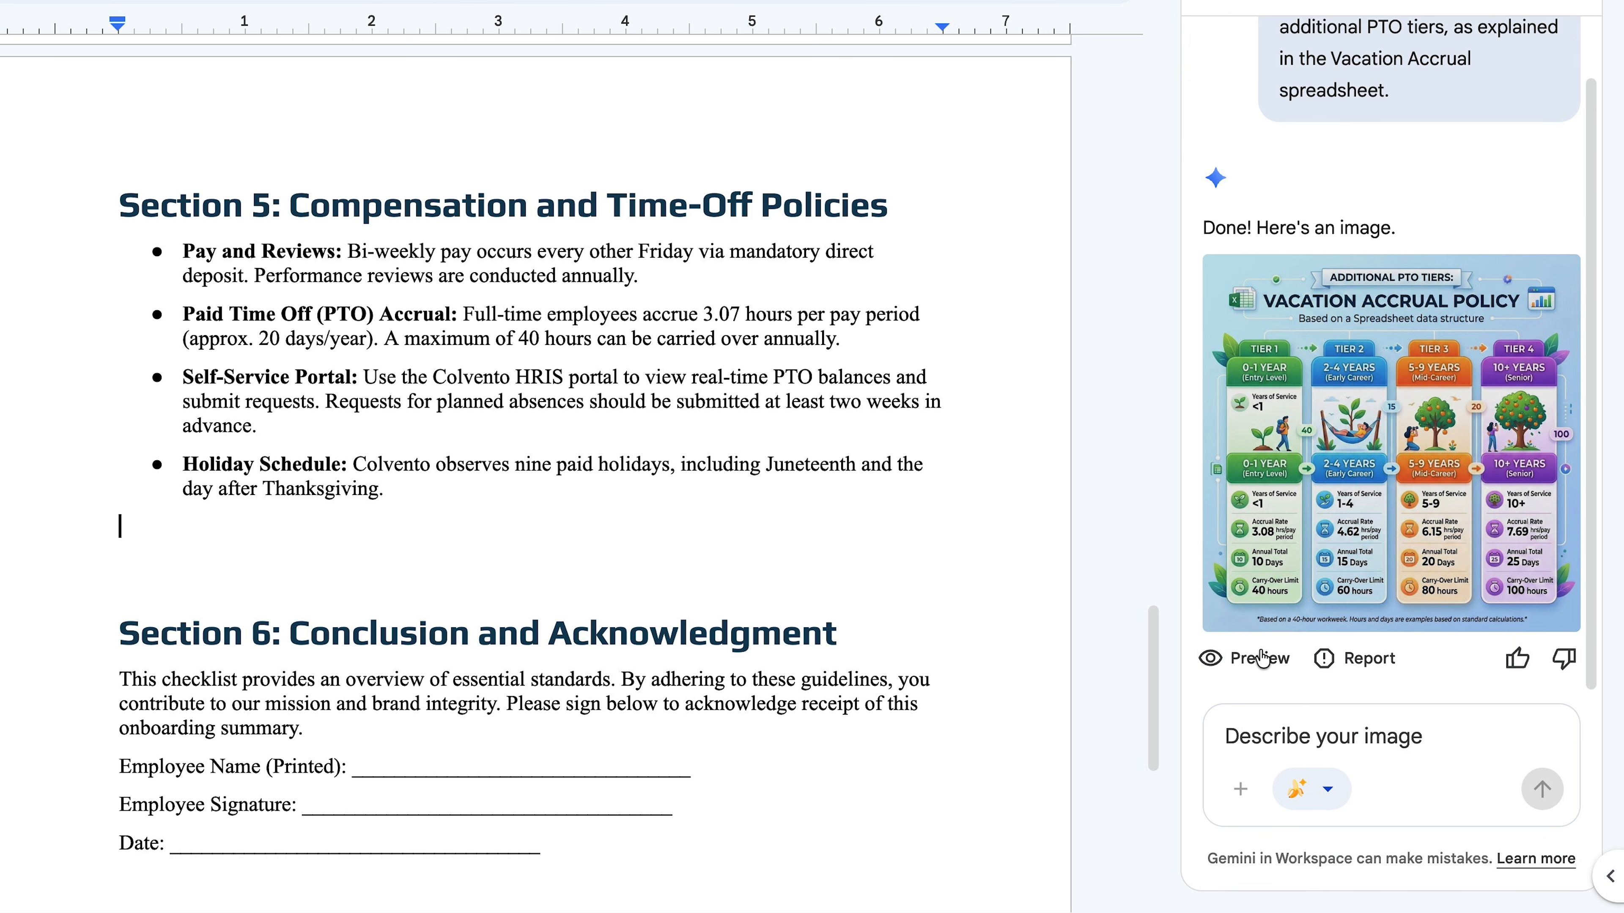
{"action": "left_click", "coordinate": [1246, 658]}
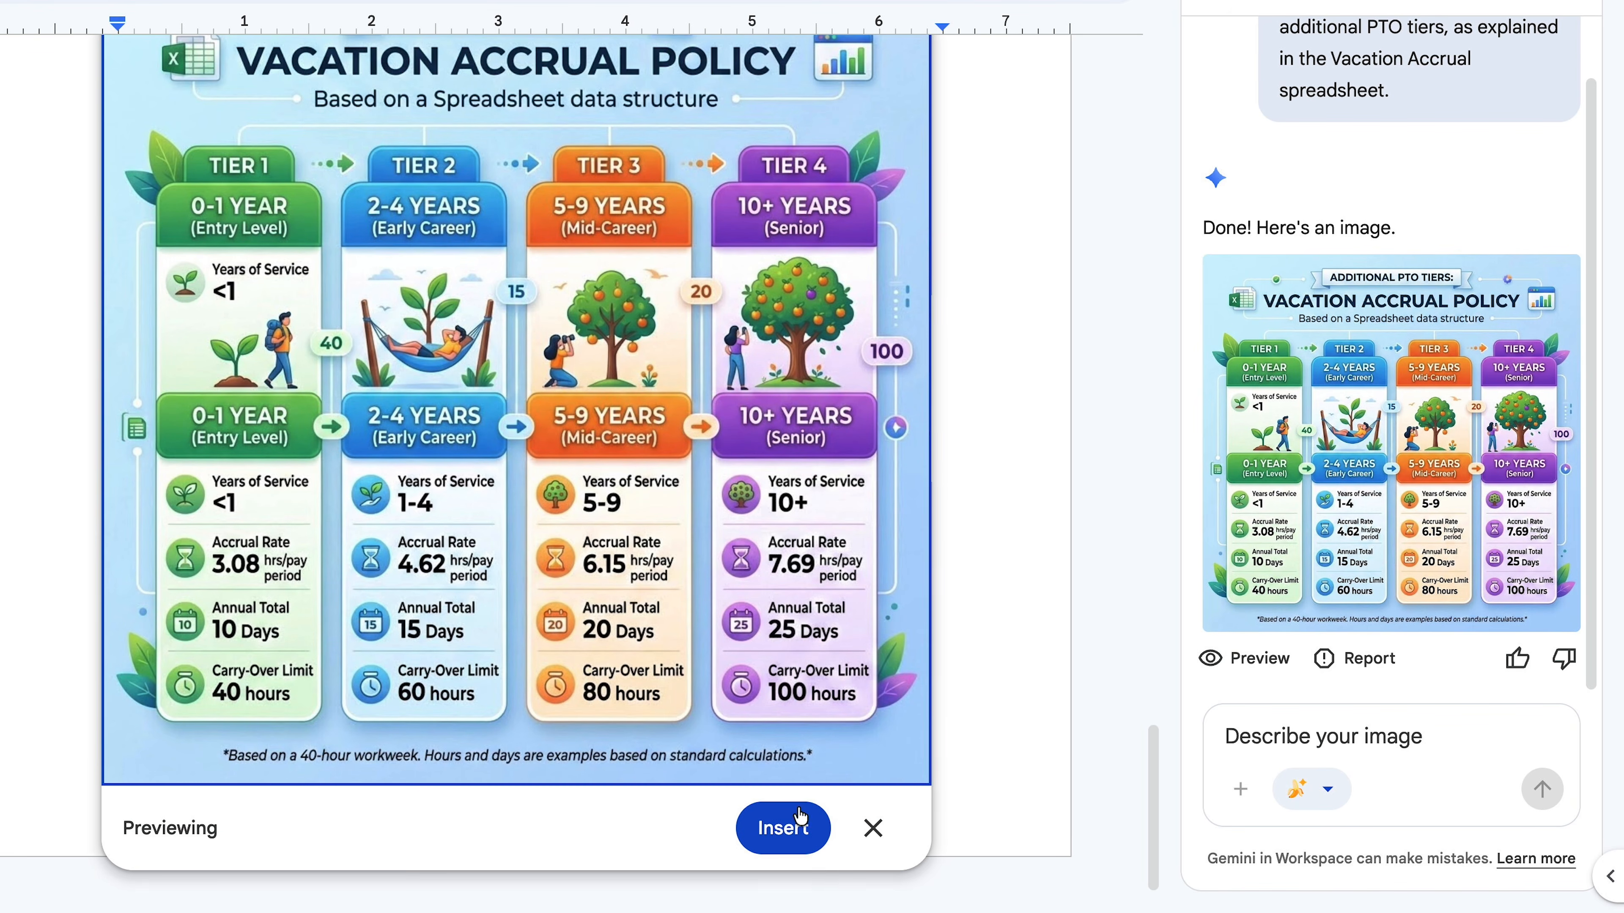
{"action": "left_click", "coordinate": [791, 826]}
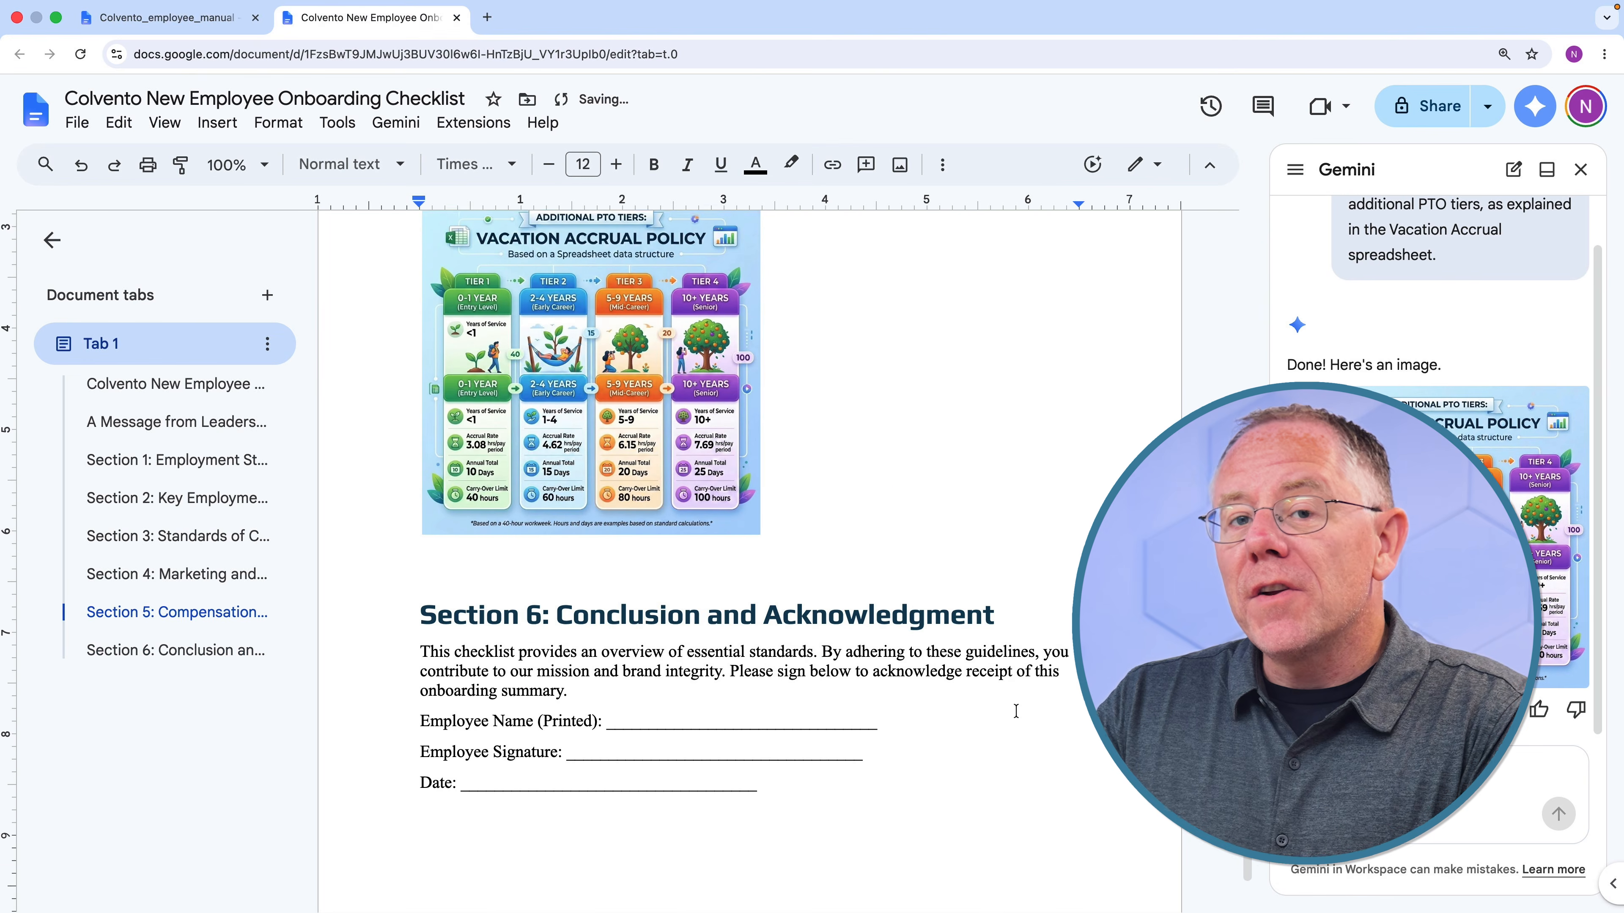
{"action": "scroll", "coordinate": [956, 691], "scroll_direction": "up", "scroll_amount": 5}
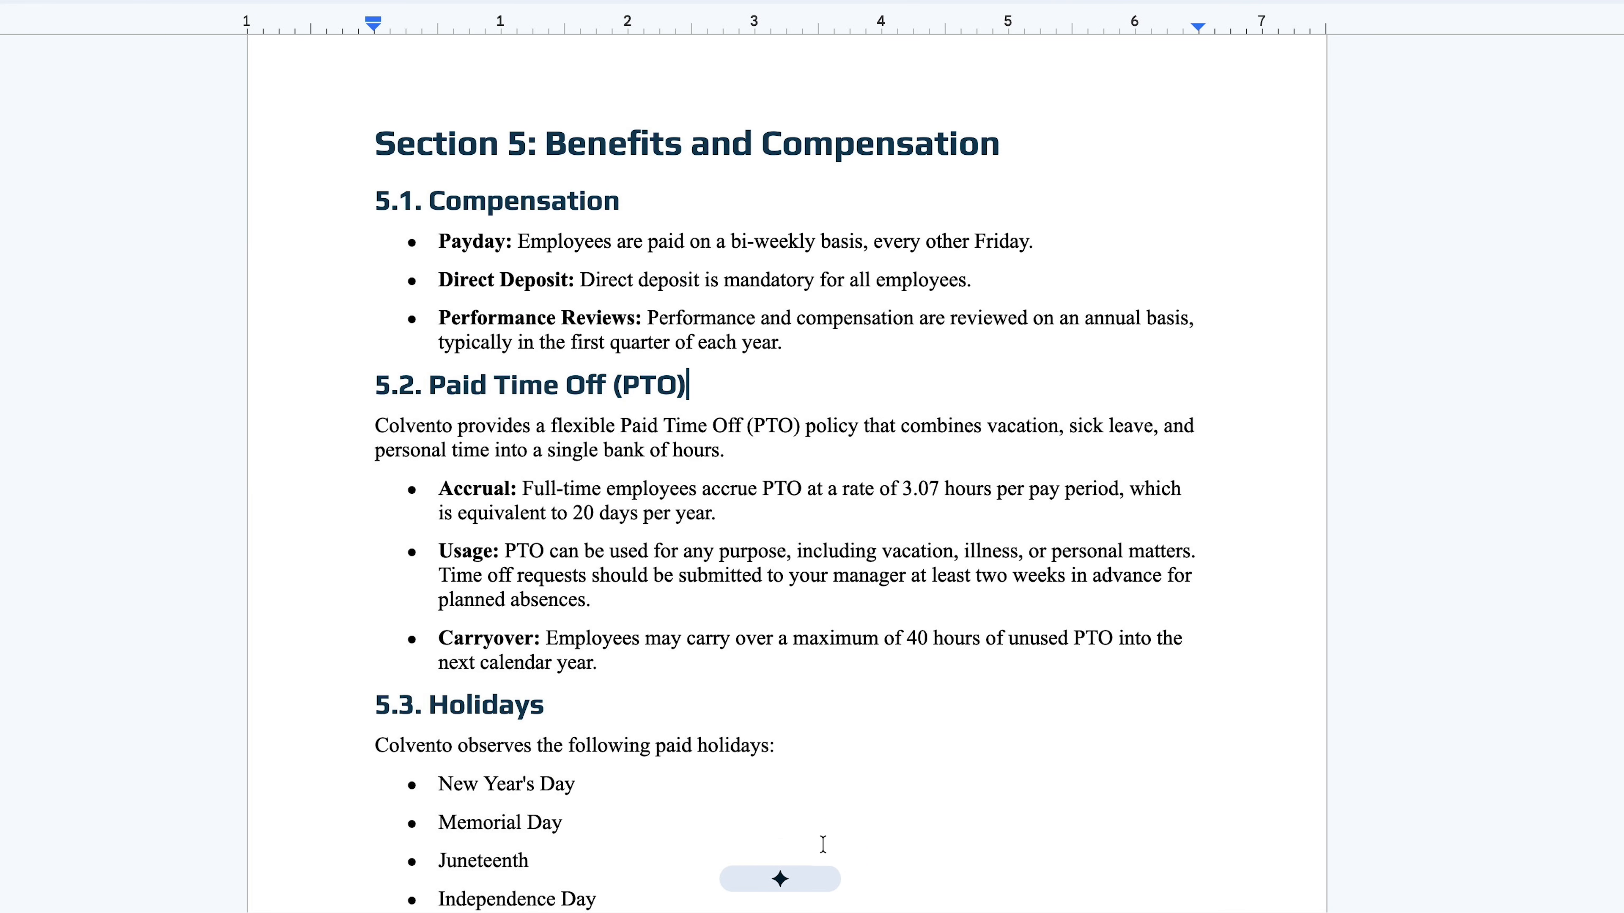
In the employee manual, select all of section 5.2 Paid Time Off (PTO) for refining and examine the refine options and Gemini search sources
{"action": "left_click", "coordinate": [807, 881]}
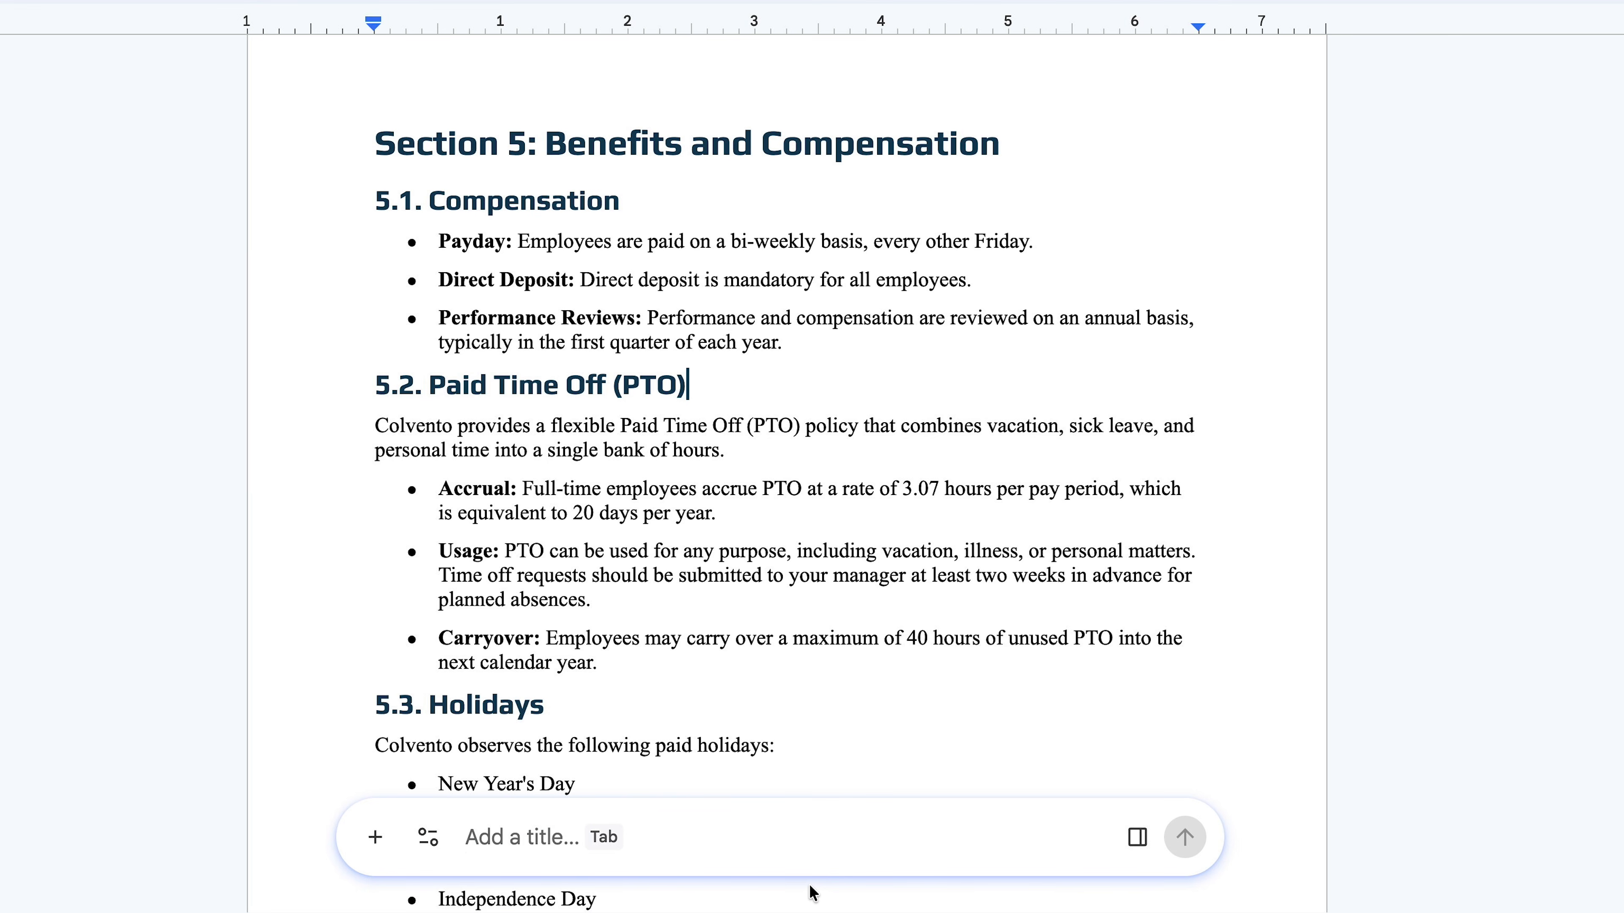
{"action": "left_click_drag", "start_coordinate": [376, 384], "coordinate": [707, 675]}
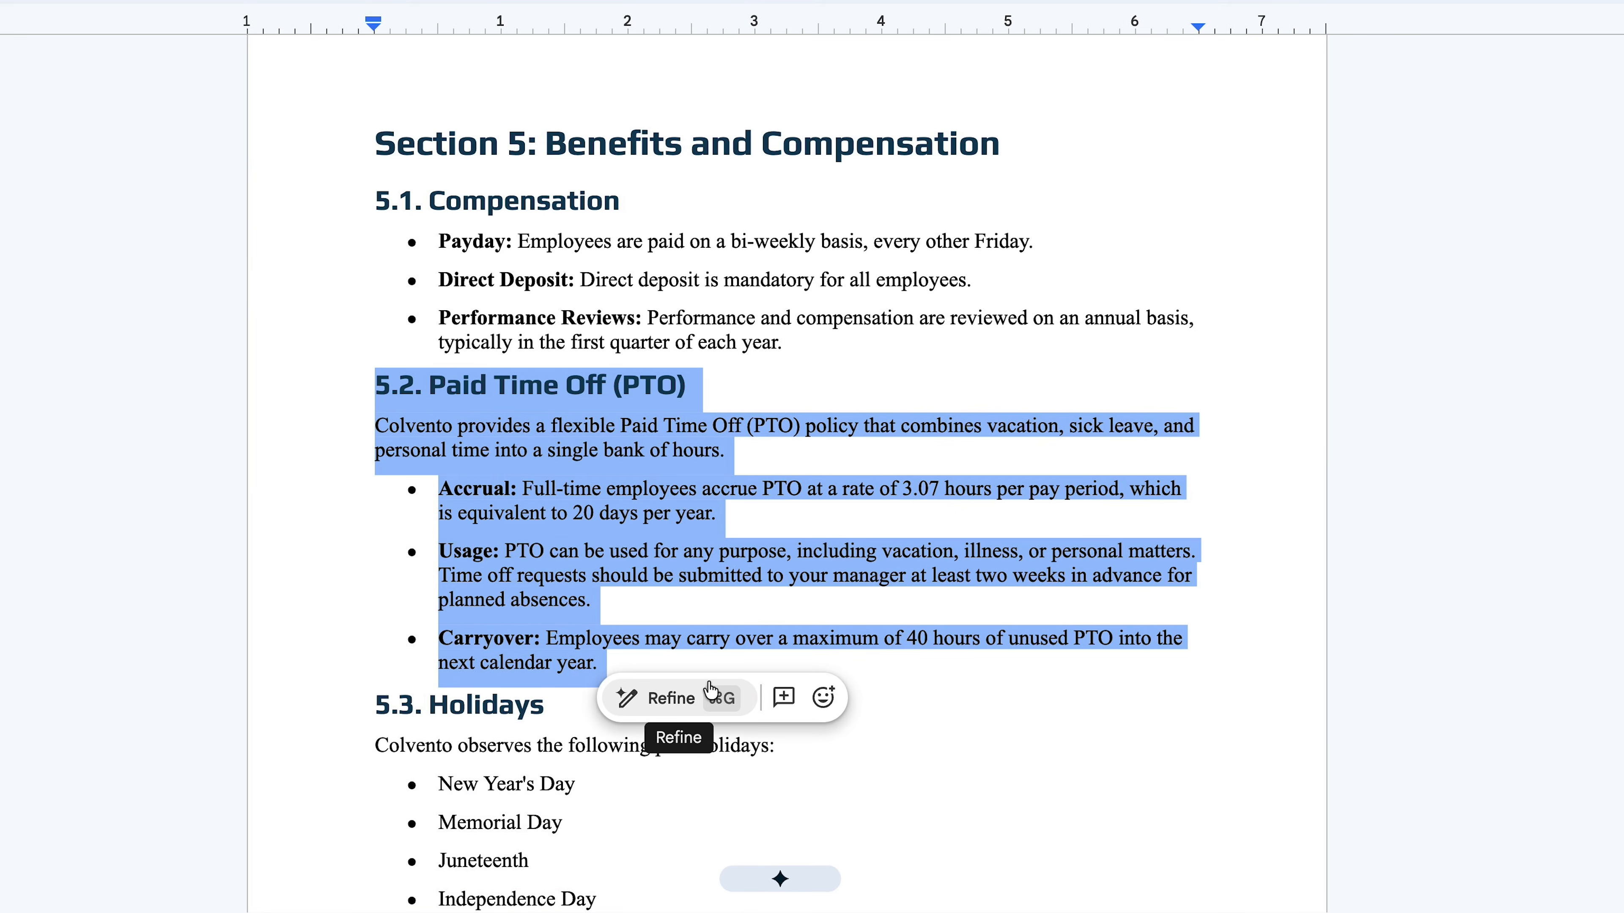
{"action": "left_click", "coordinate": [696, 702]}
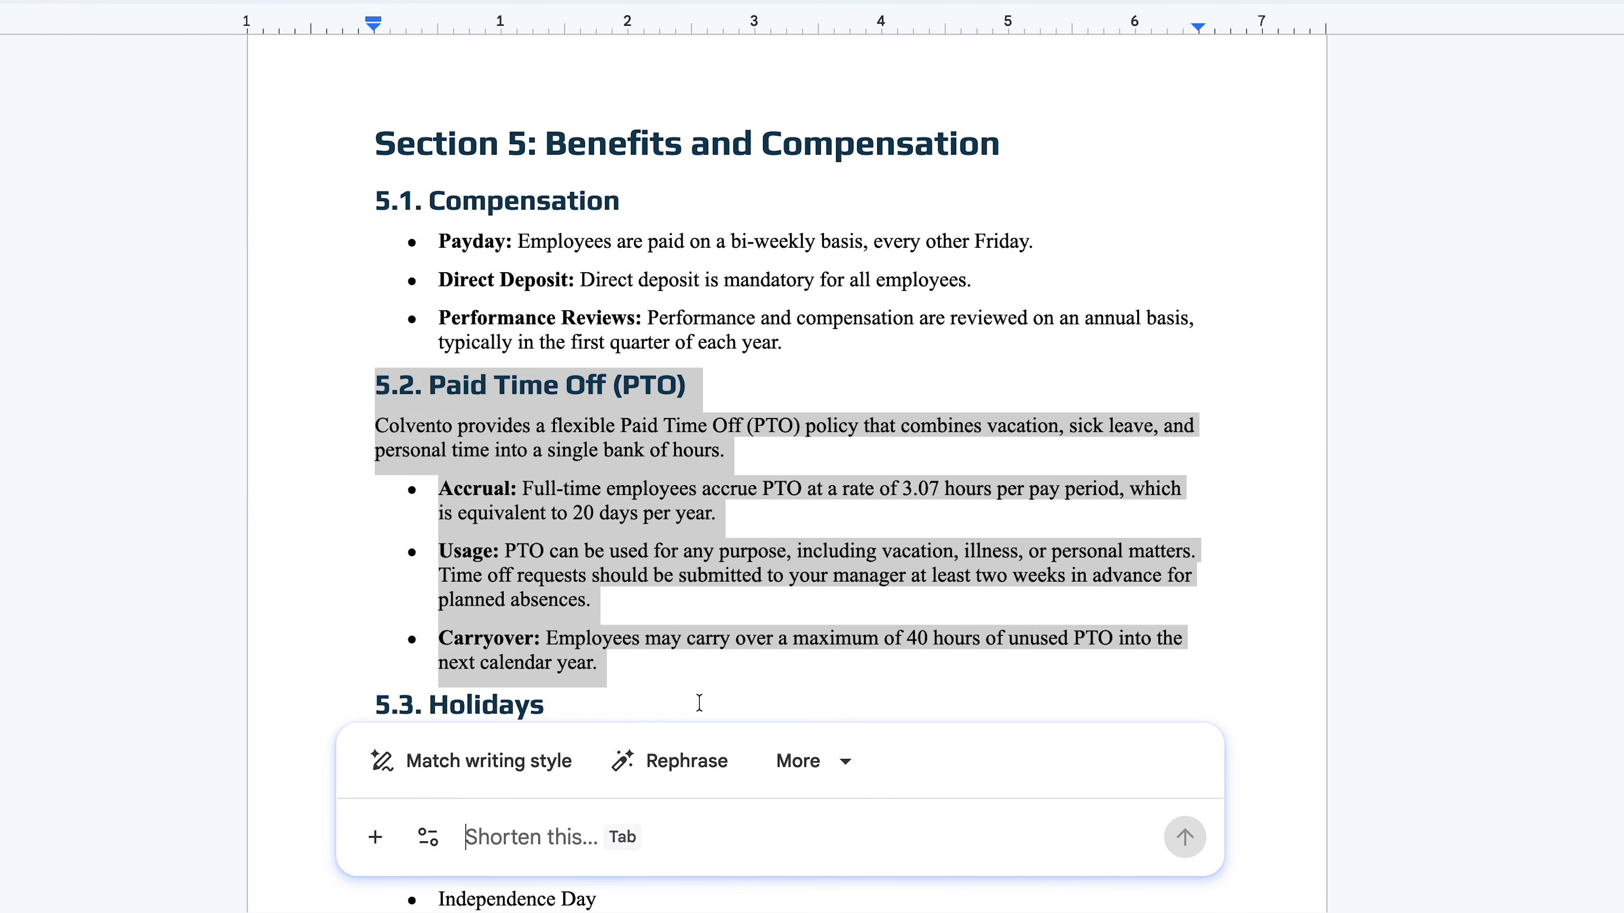
{"action": "left_click", "coordinate": [792, 762]}
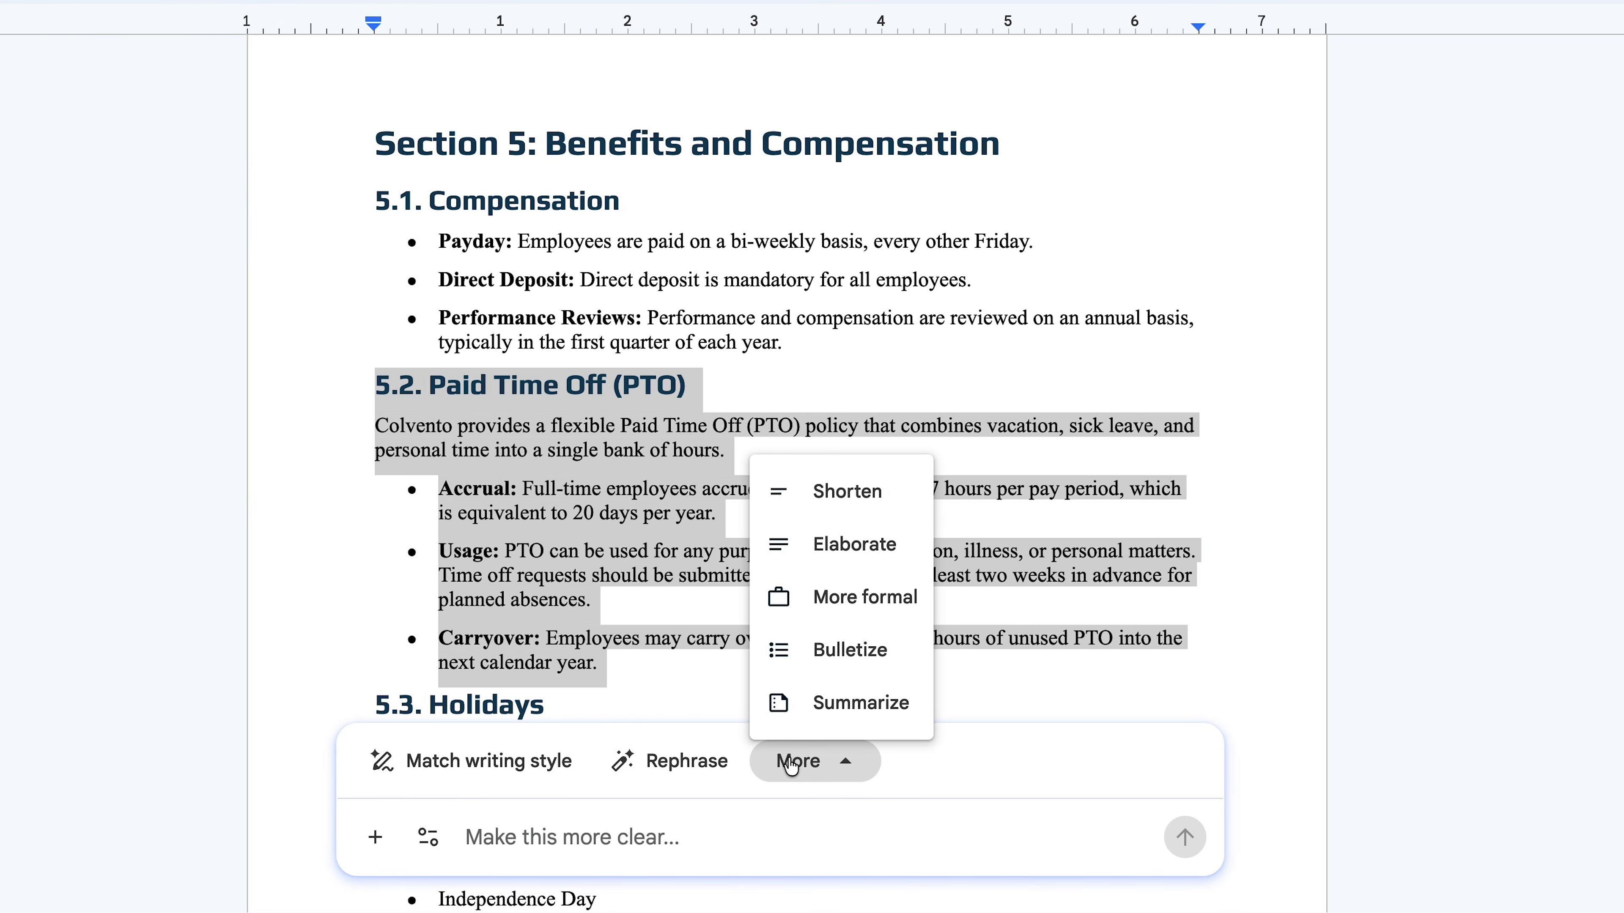
{"action": "left_click", "coordinate": [375, 837]}
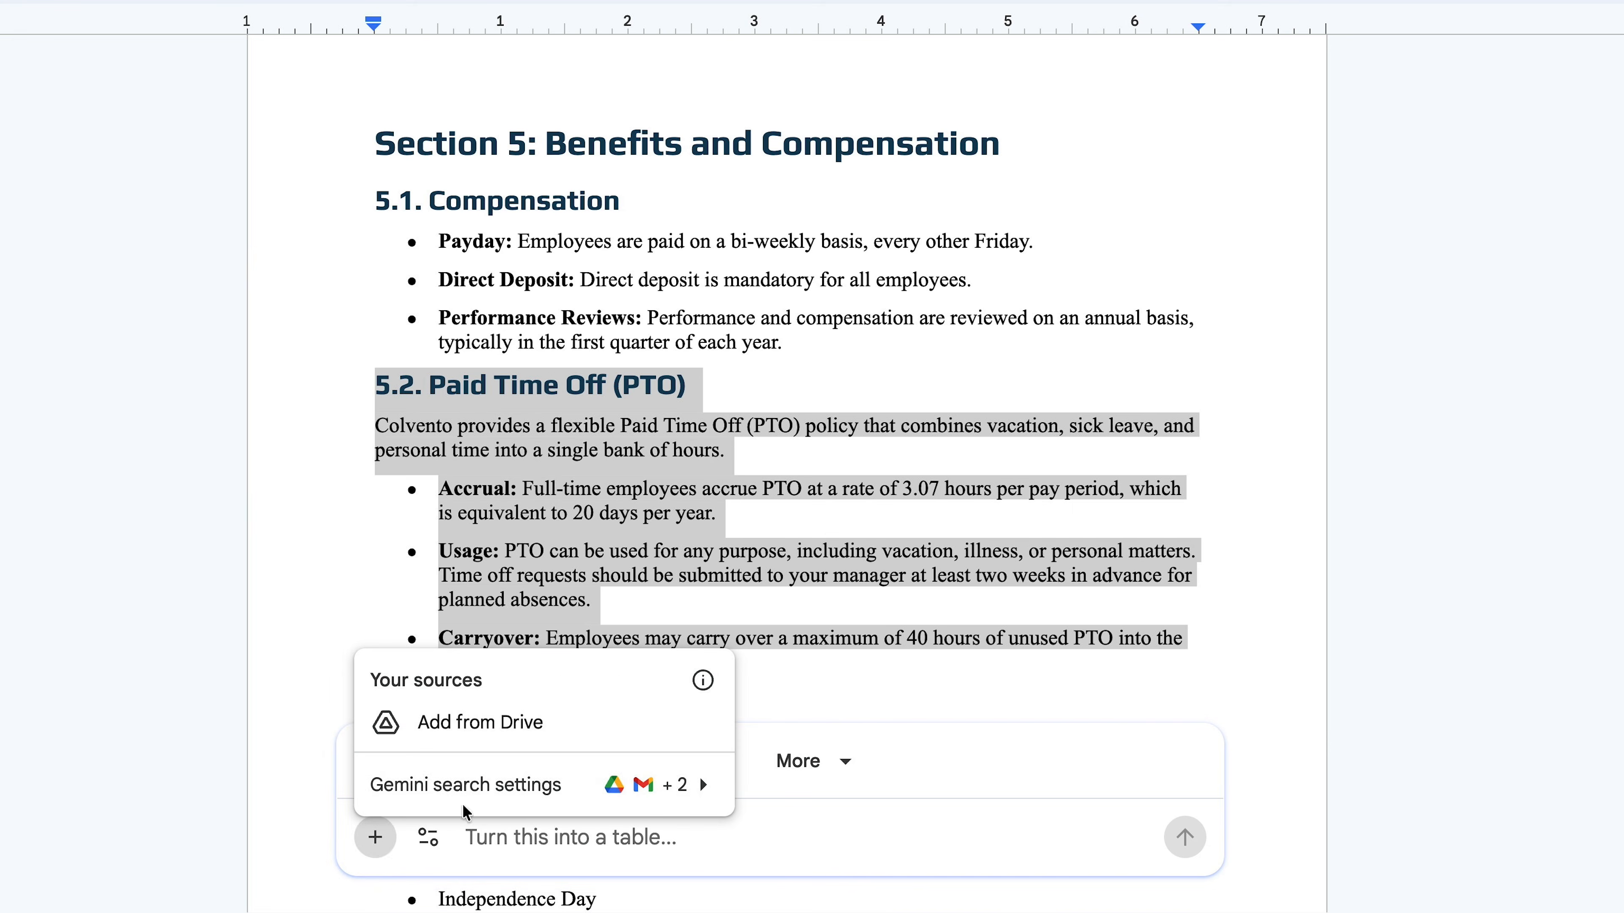
{"action": "mouse_move", "coordinate": [643, 777]}
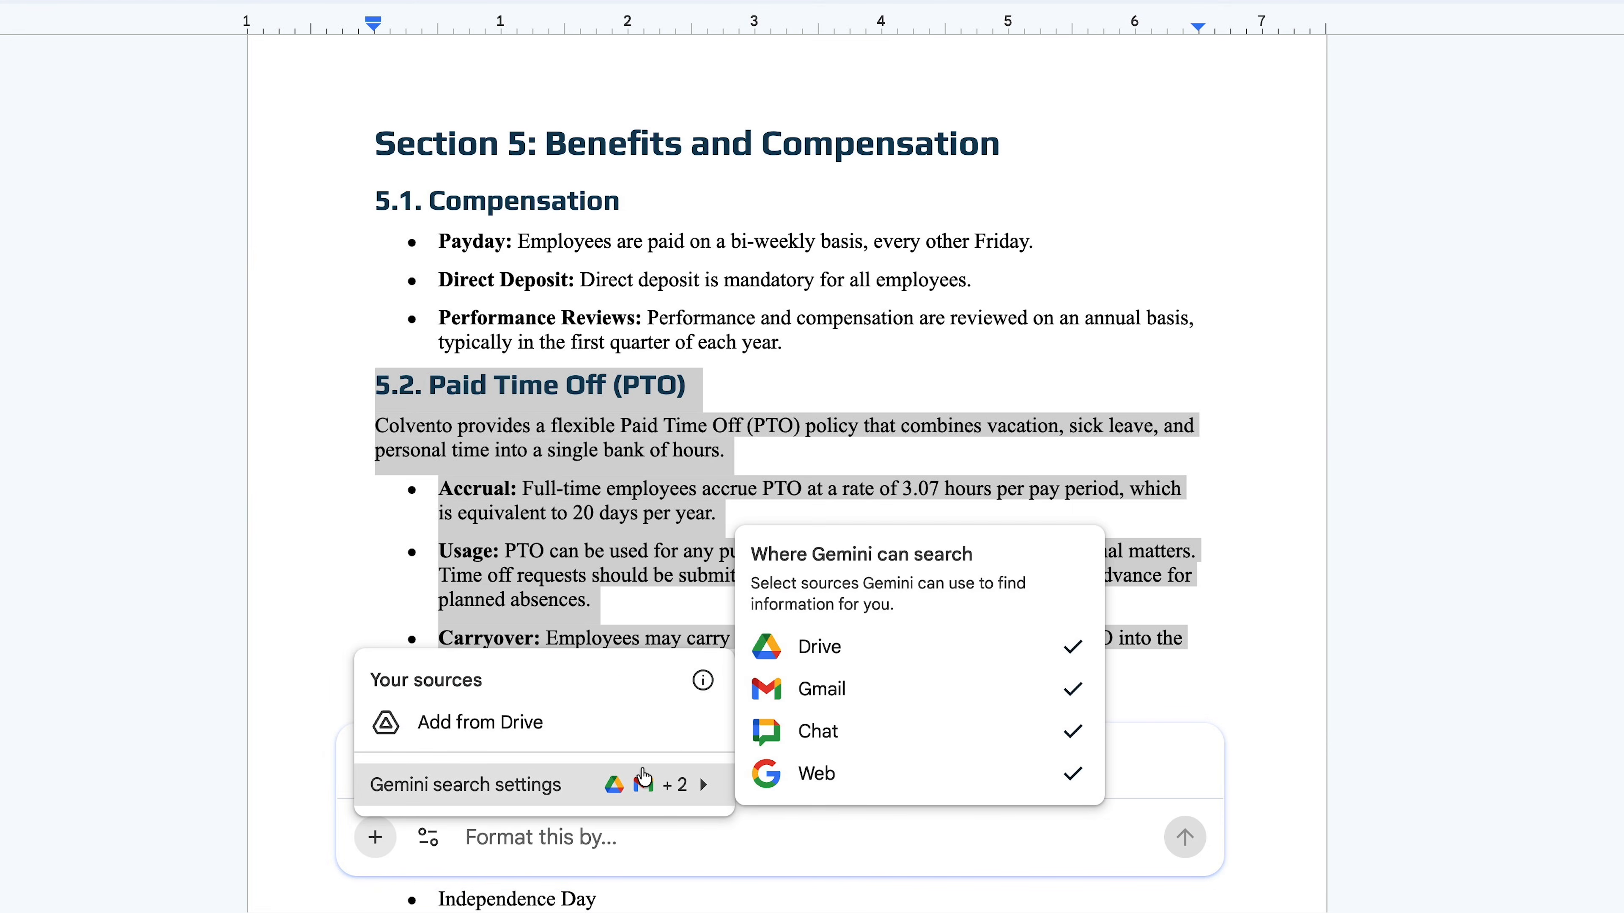
{"action": "key", "text": "Escape"}
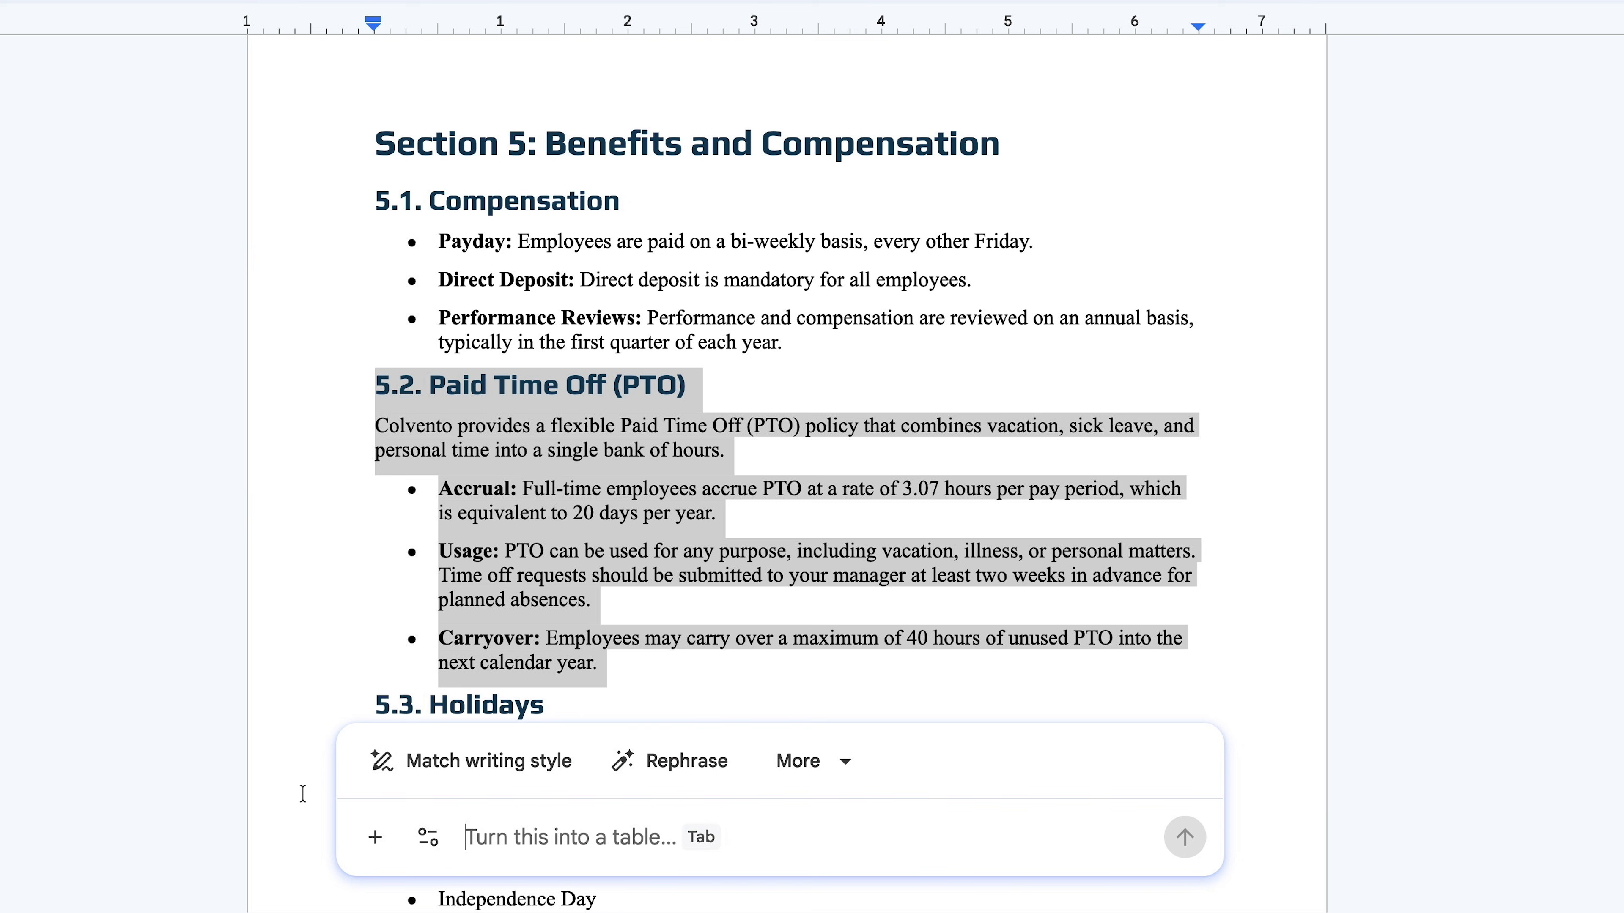
Have Gemini rewrite the section consistently with other modern employee manuals, showing vacation accrual tiers with the spreadsheet's values, and accept all suggestions
{"action": "type", "text": "Rewrit"}
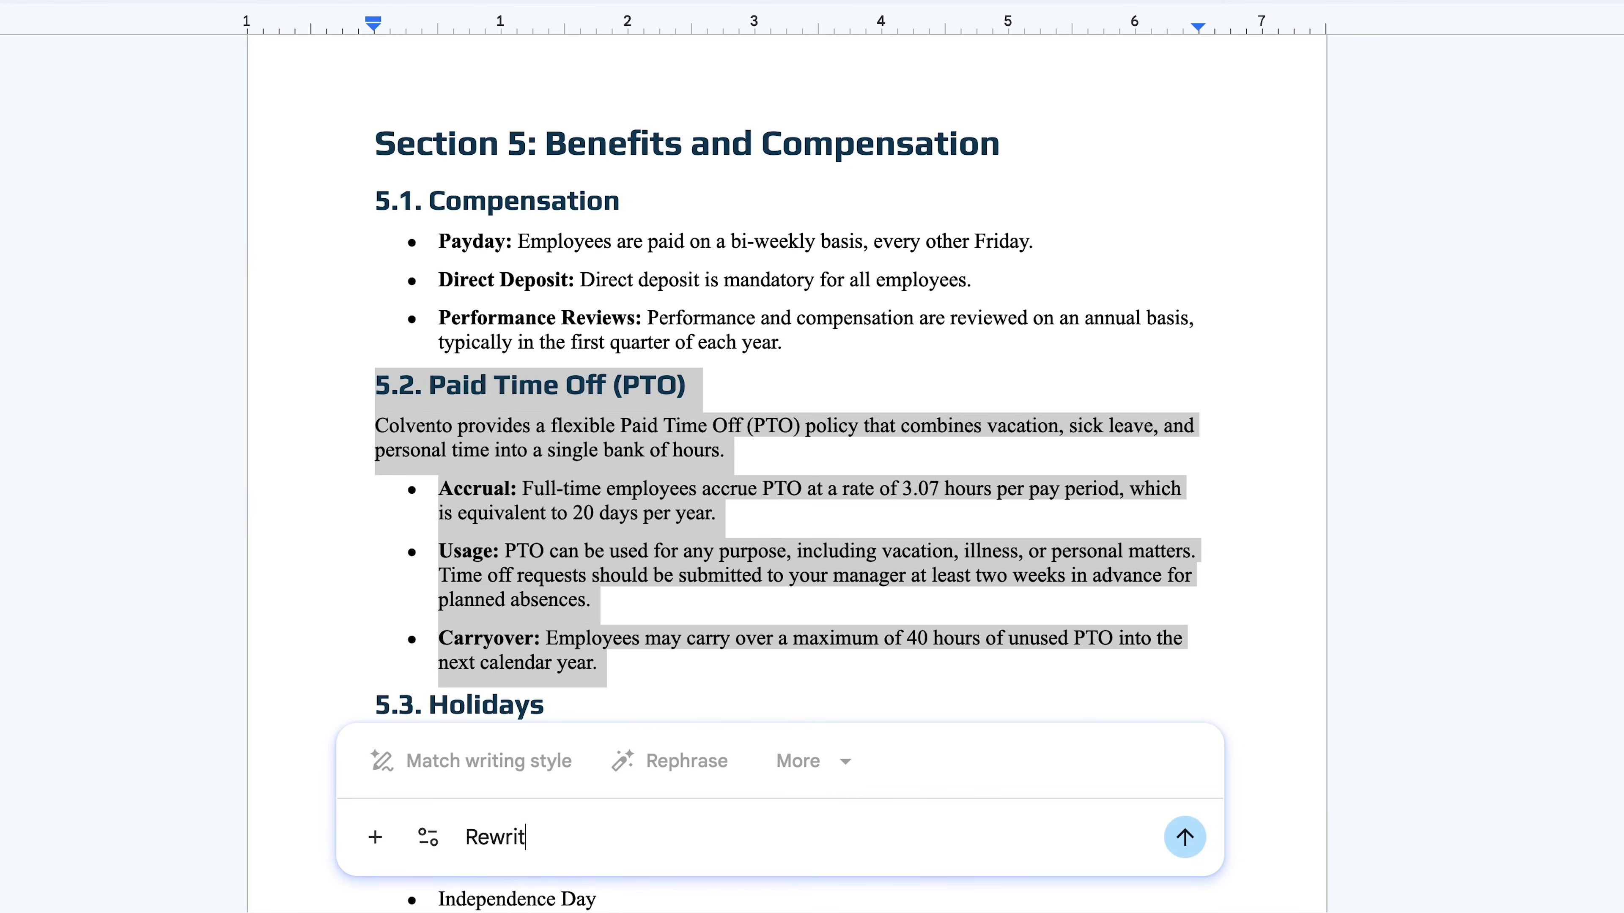
{"action": "type", "text": "e this section to be consistent with other modern employee manuals and use the specific values from the spreadsheet to show vacation accrual tiers."}
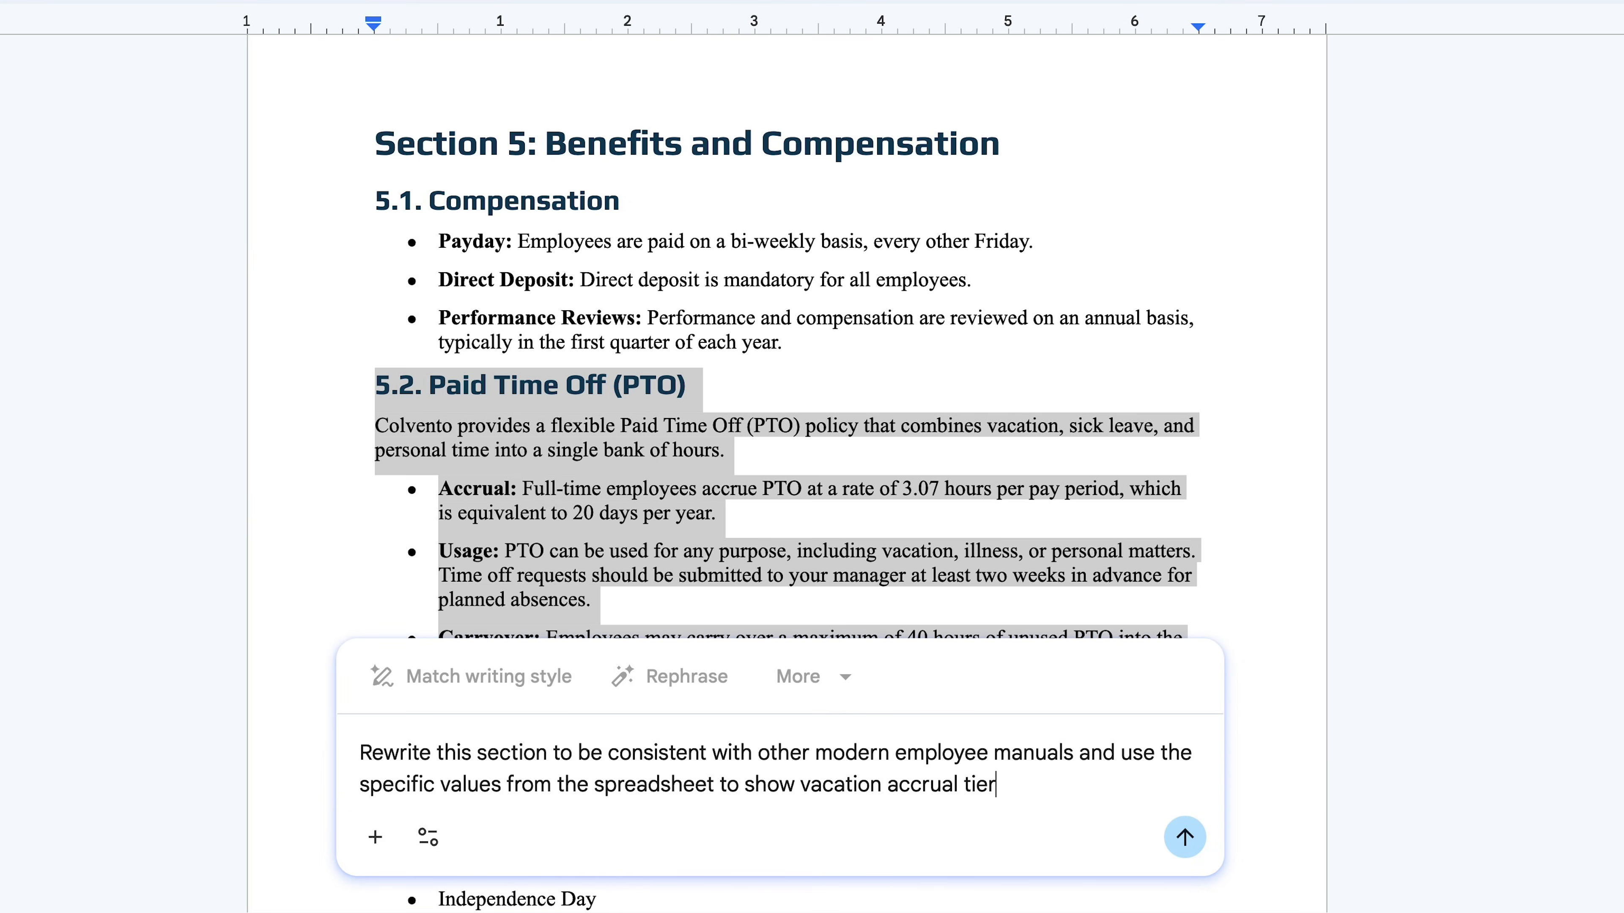
{"action": "key", "text": "Return"}
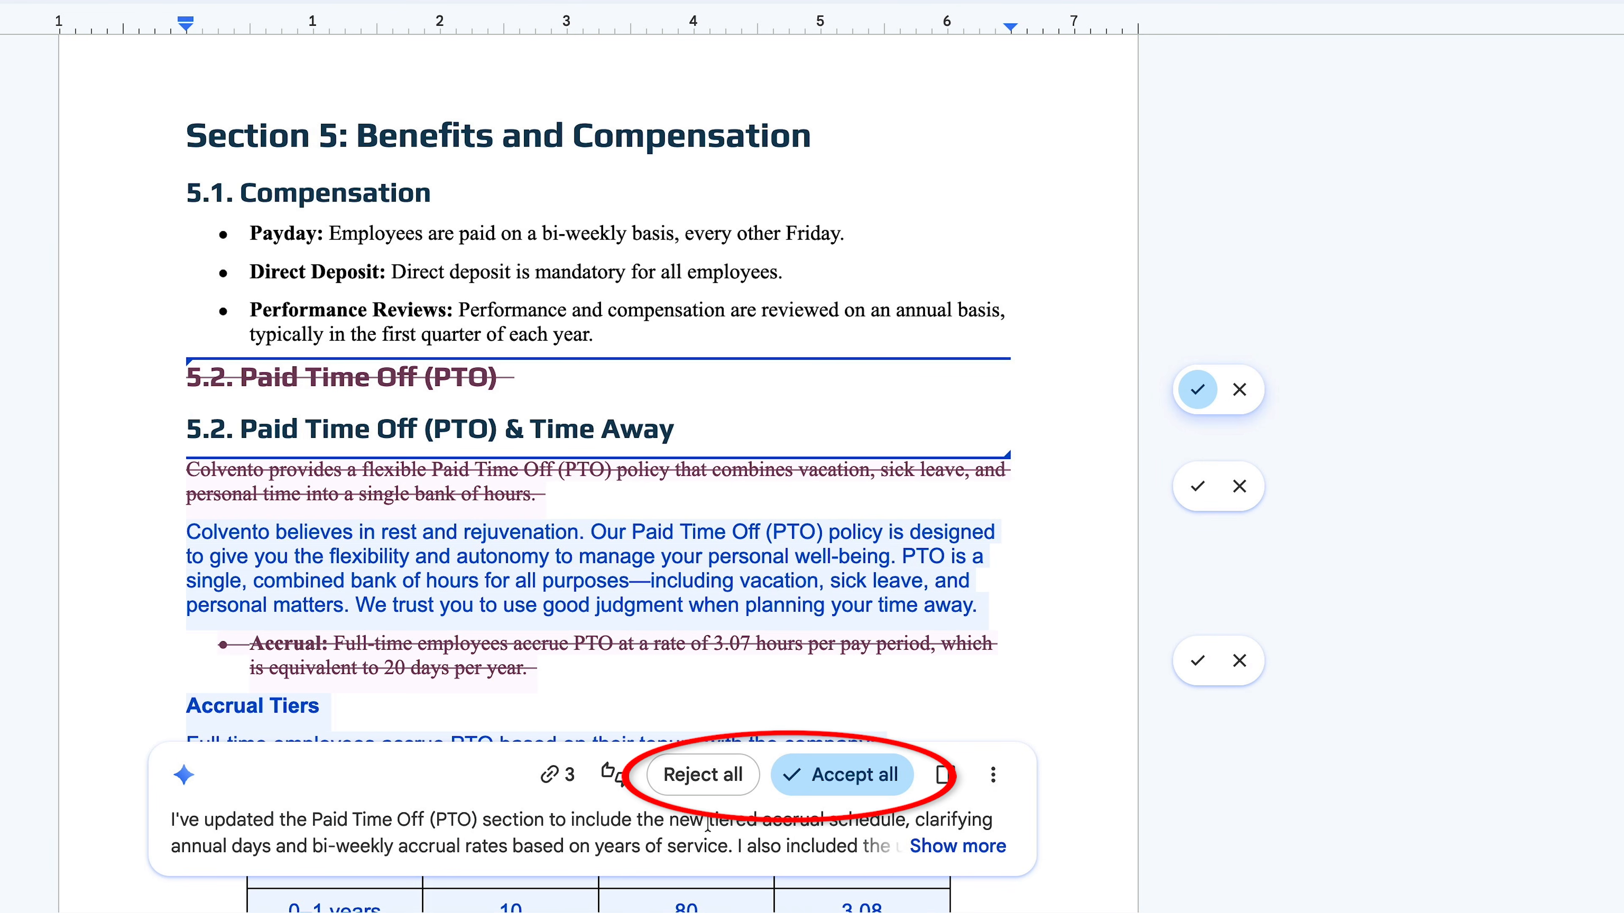
{"action": "left_click", "coordinate": [822, 781]}
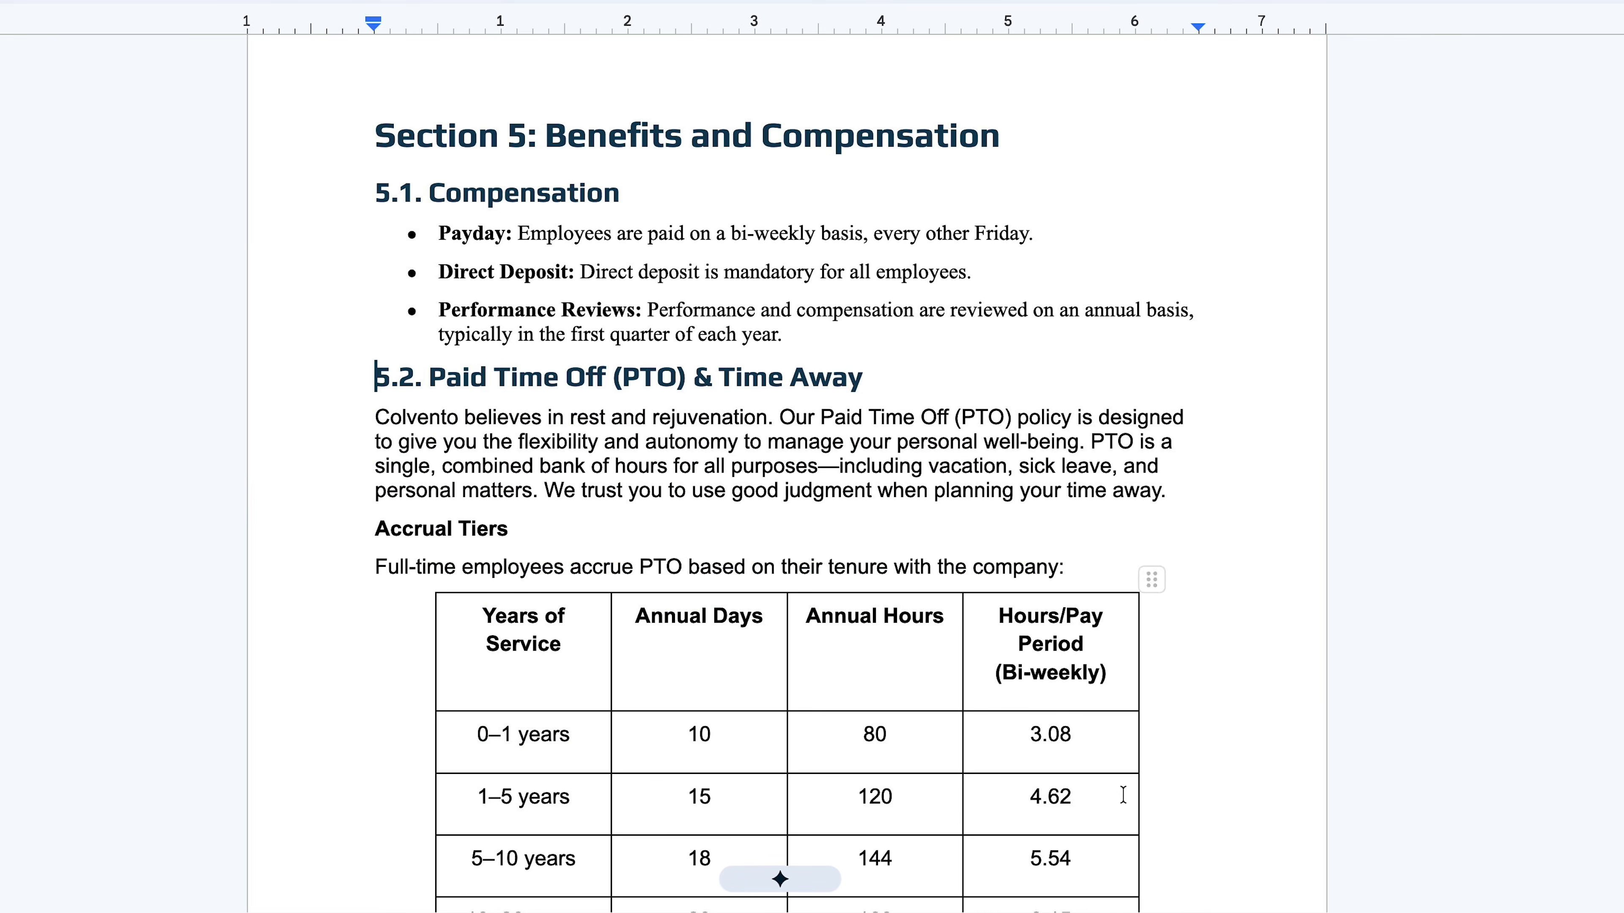
Examine the Gemini commands available for the employee manual
{"action": "left_click", "coordinate": [780, 879]}
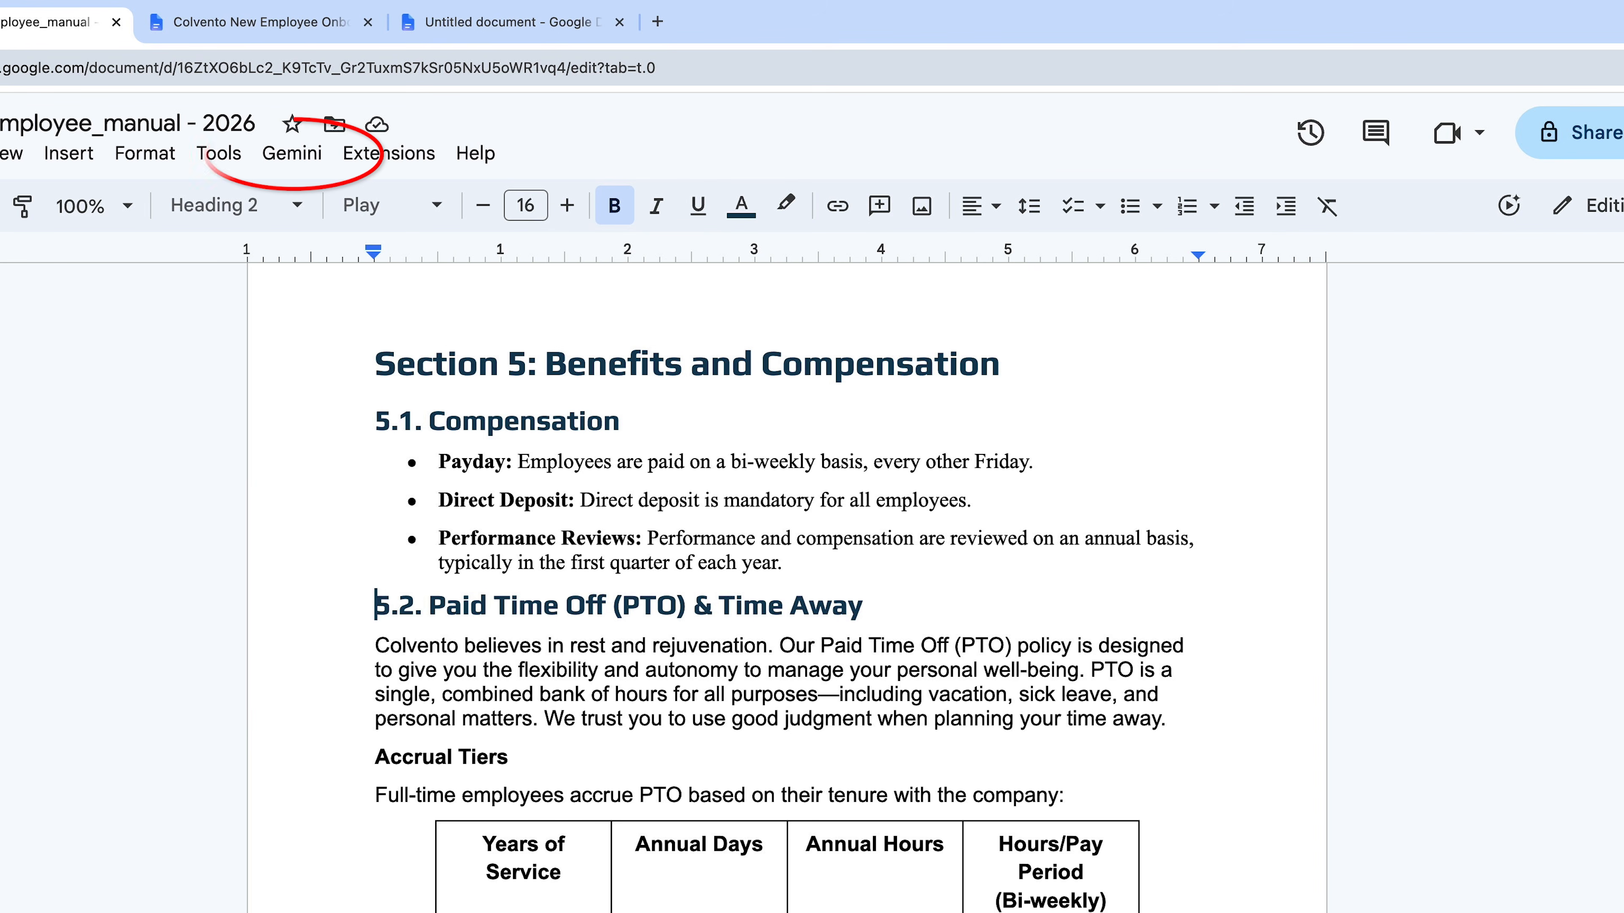
{"action": "left_click", "coordinate": [324, 158]}
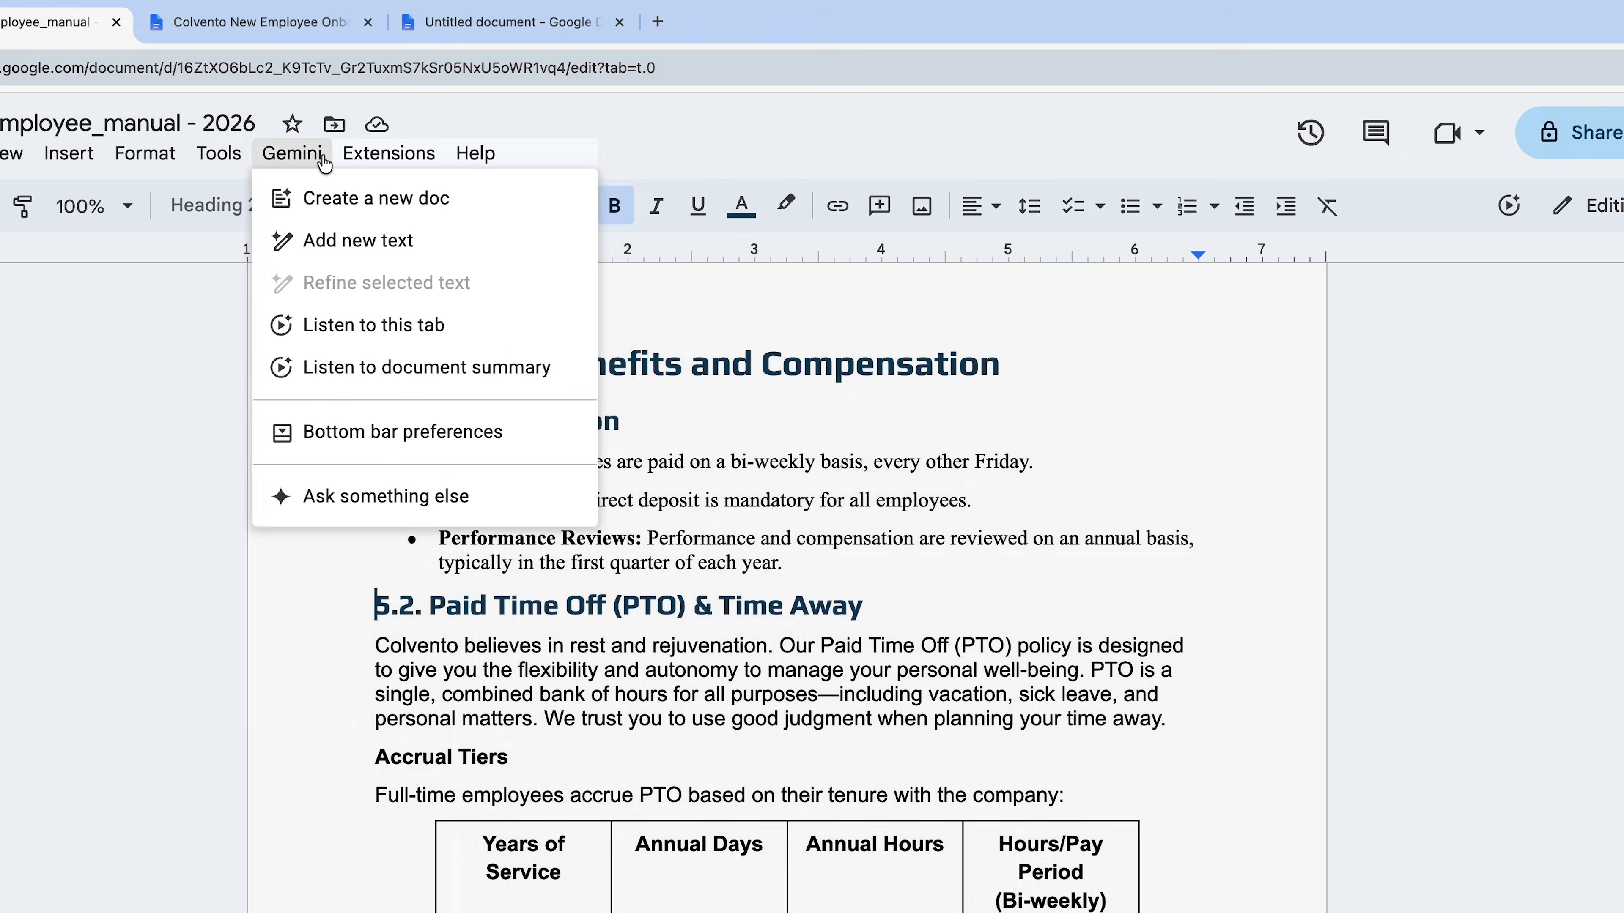